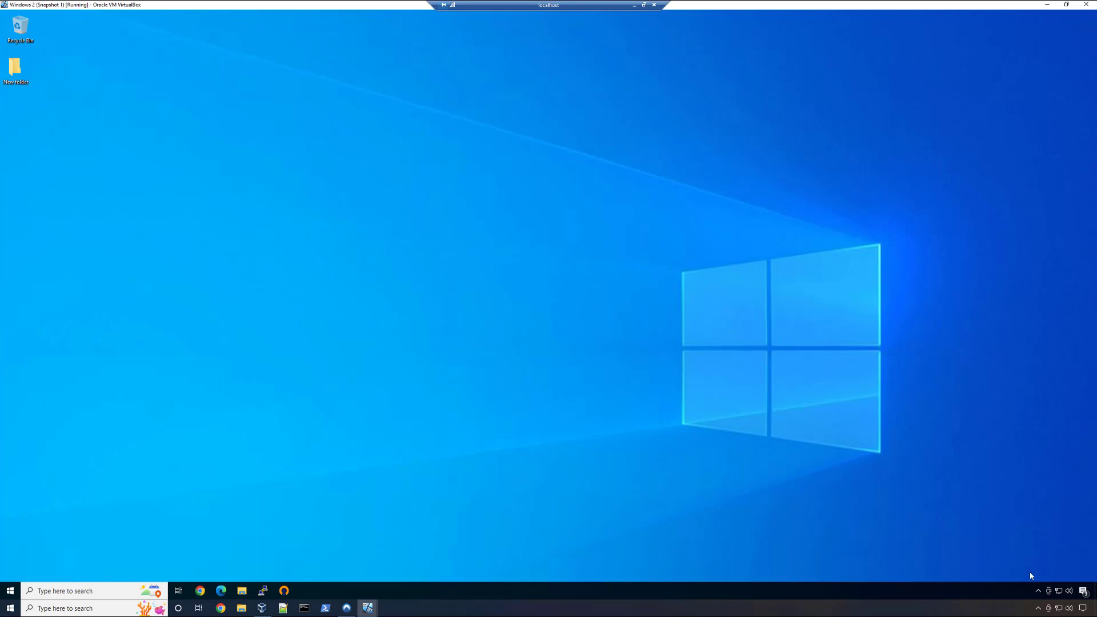
# - Connect the ztna-openvpn-demo-UDP4-1194-user-config profile in OpenVPN GUI, entering the VPN account password
pyautogui.click(1039, 591)
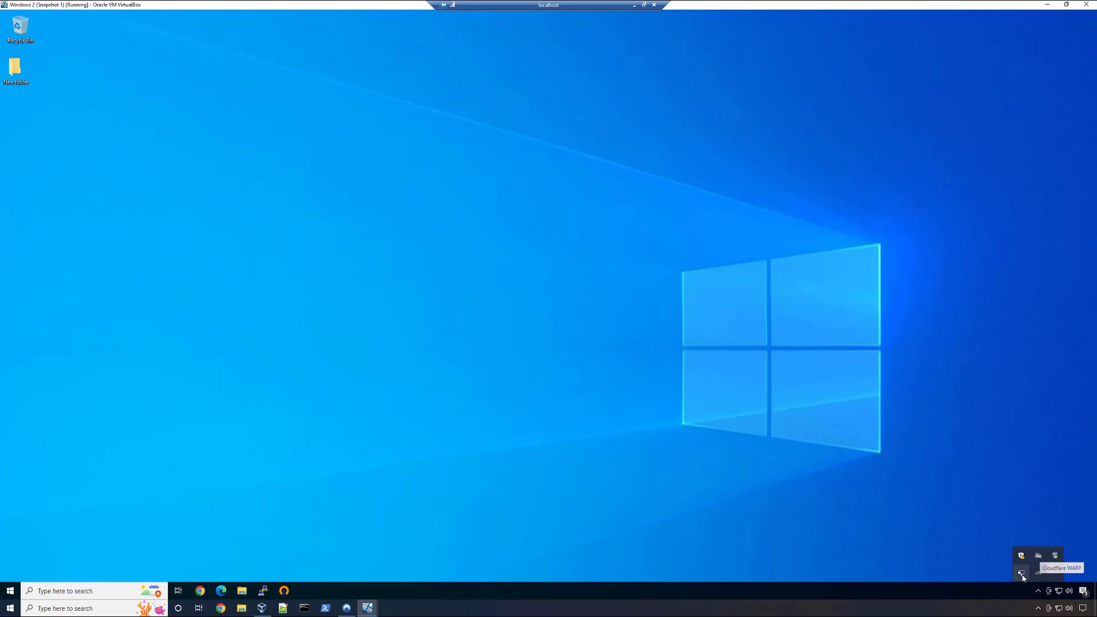
pyautogui.rightClick(1021, 573)
pyautogui.moveTo(968, 534)
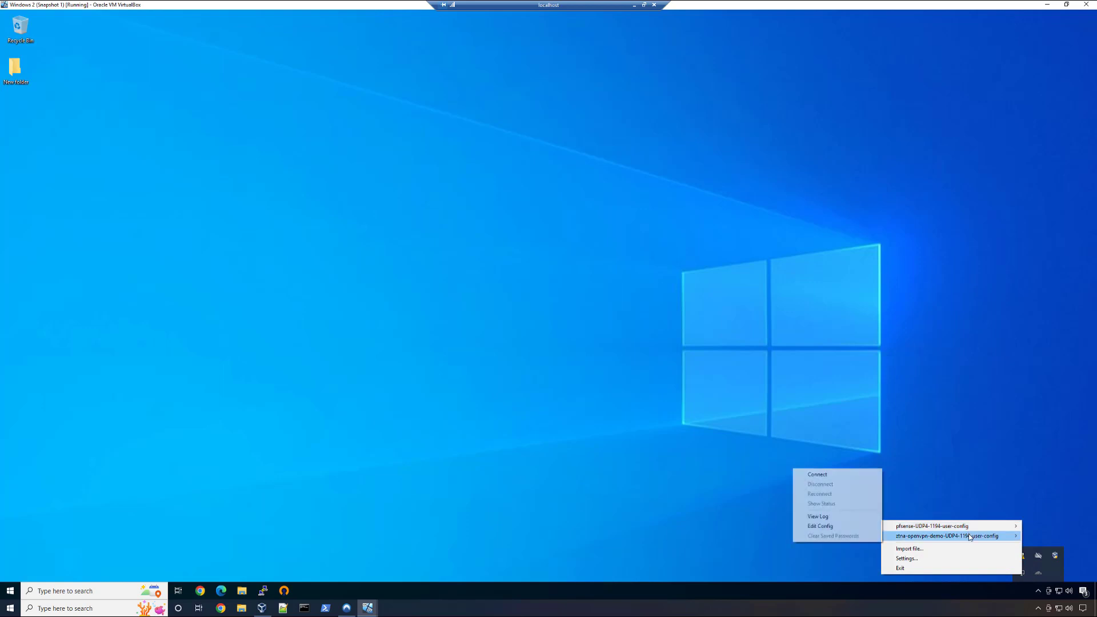
pyautogui.click(833, 475)
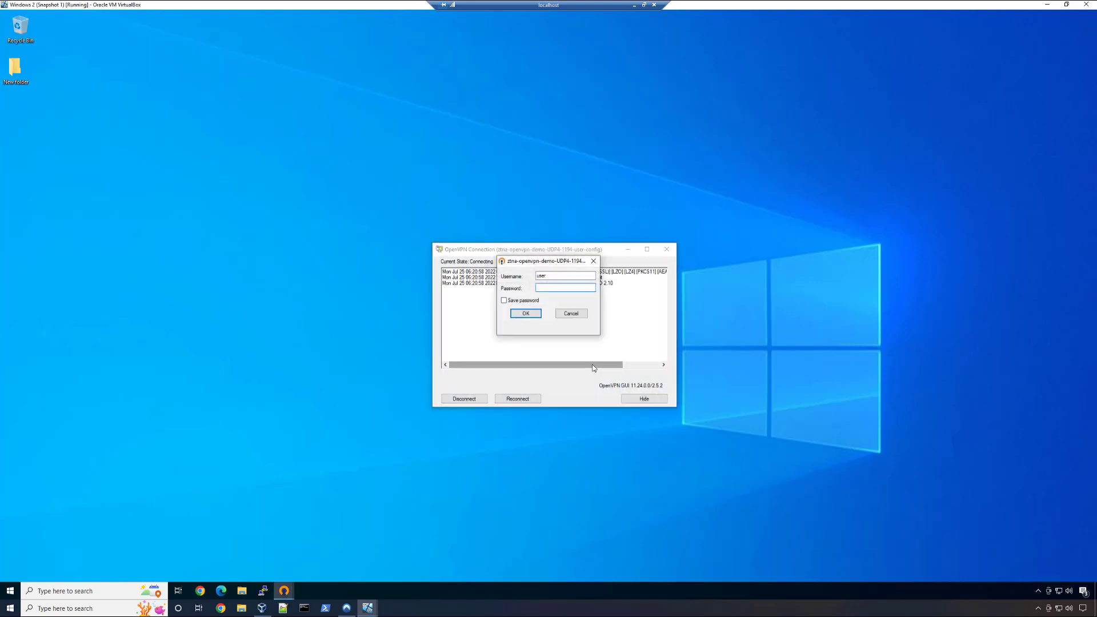
pyautogui.write('•••••••')
pyautogui.press('Return')
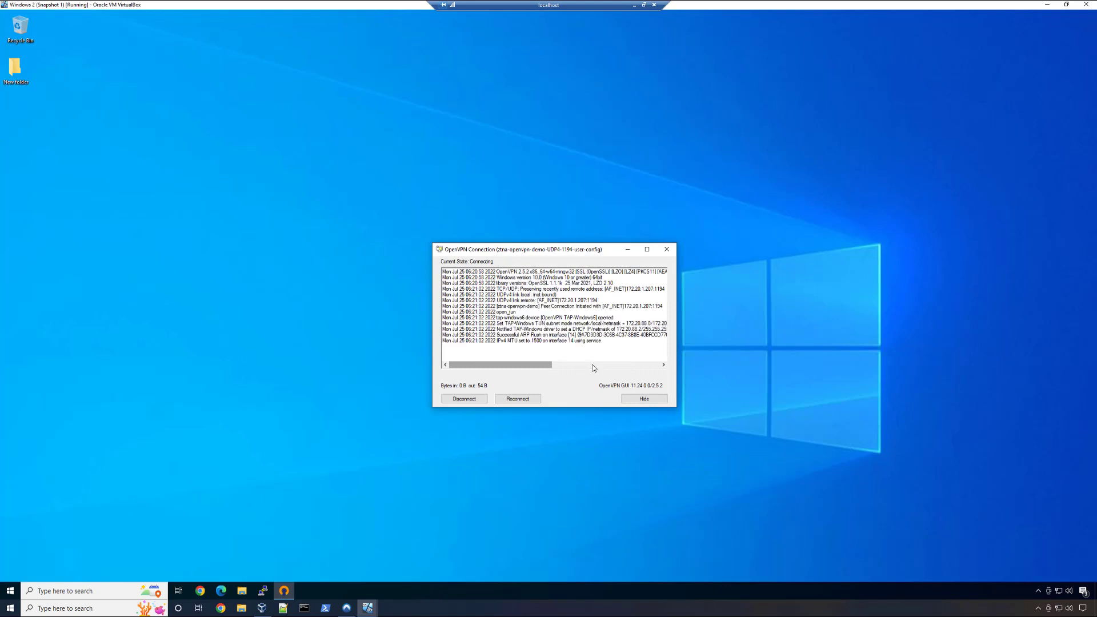
# - Switch to Chrome and load the bookmarked JIRA site followed by the bookmarked Firewall site
pyautogui.click(200, 591)
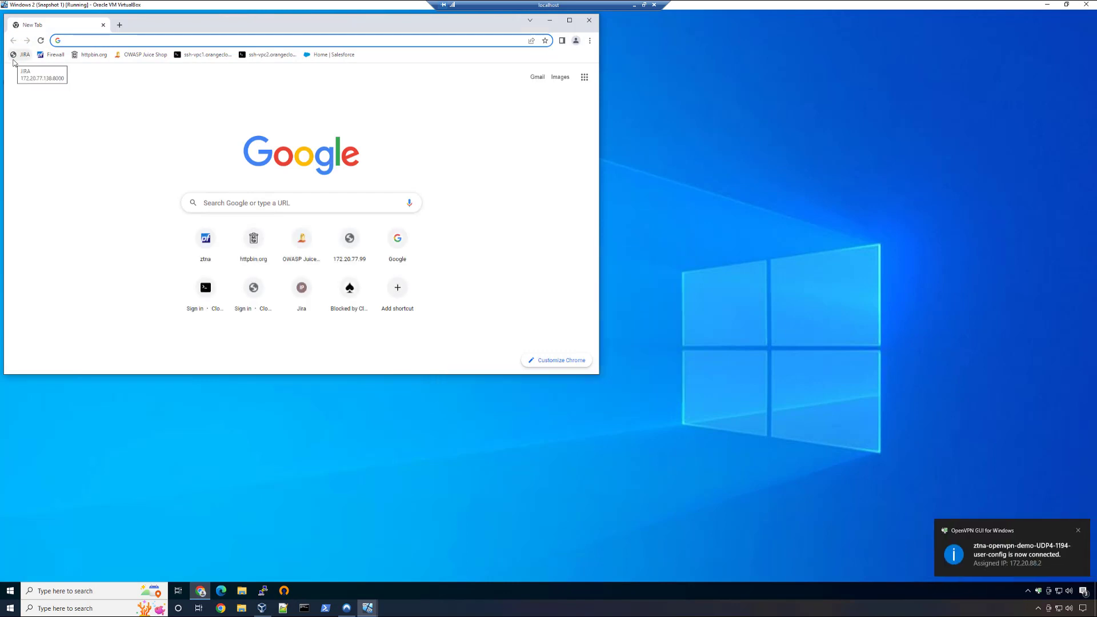
pyautogui.click(14, 62)
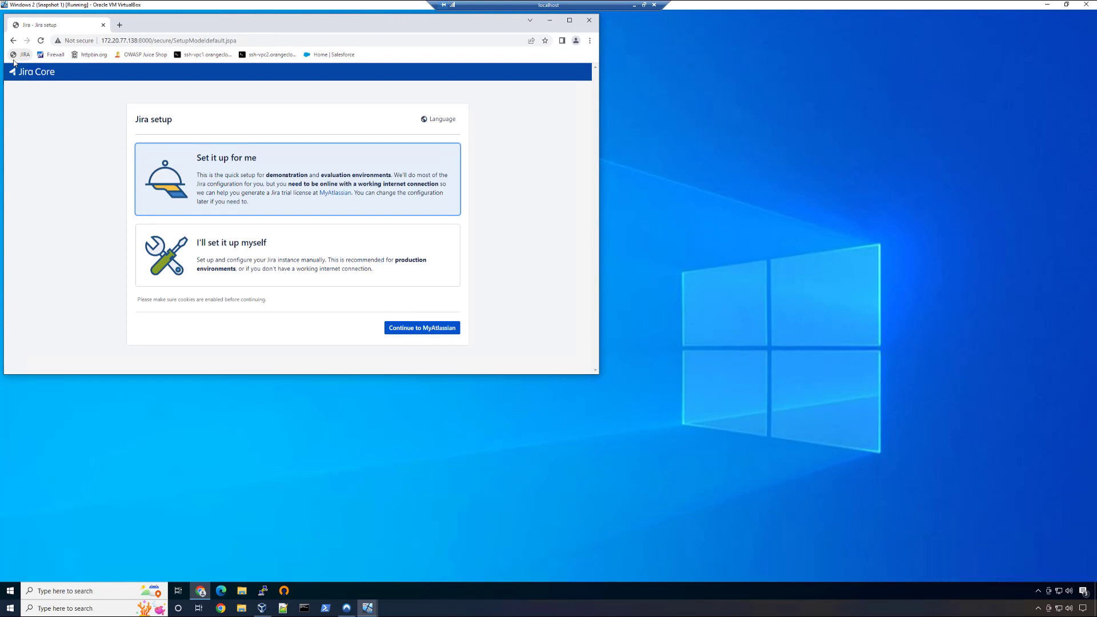
pyautogui.click(54, 59)
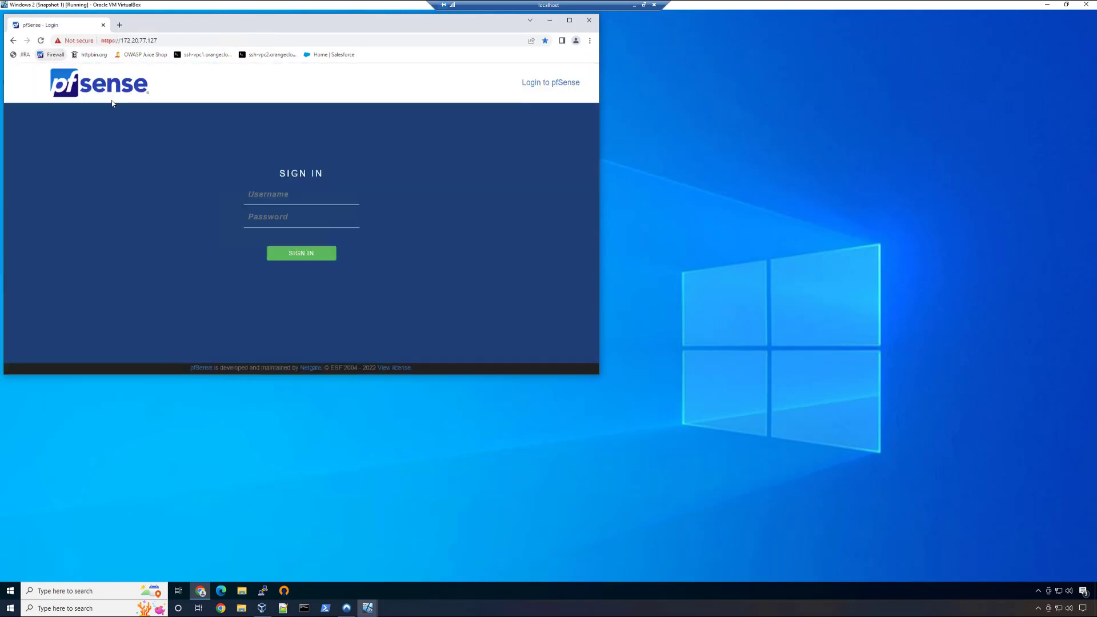
# - Sign in to pfSense as admin with the account password and display the WAN firewall rules
pyautogui.write('admin')
pyautogui.press('Tab')
pyautogui.write('••••••••••')
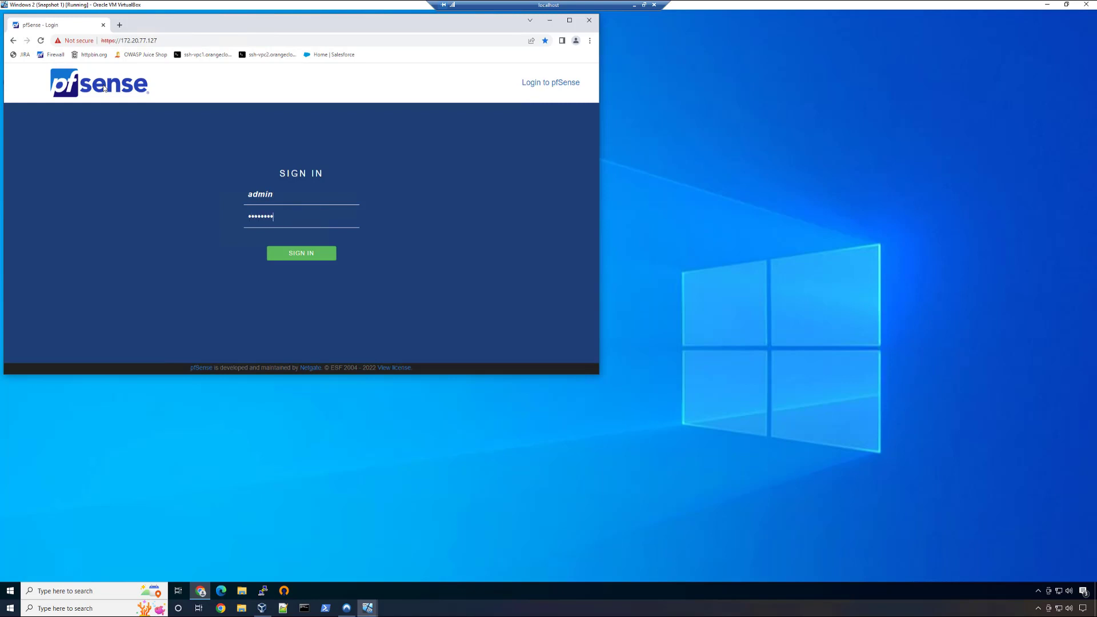
pyautogui.press('Return')
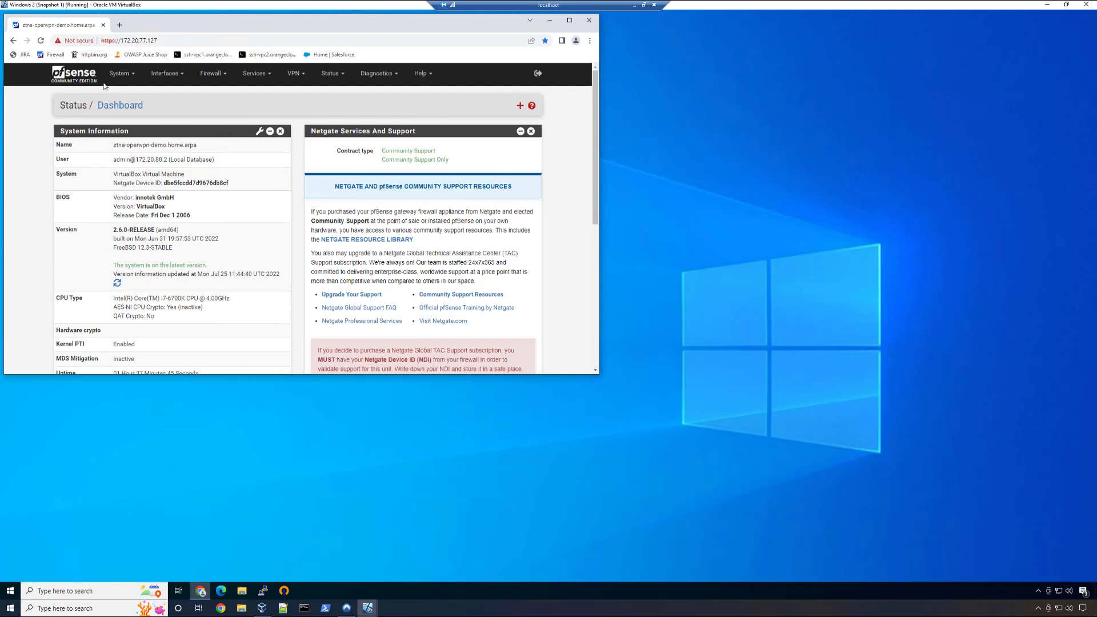
pyautogui.click(211, 73)
pyautogui.click(209, 120)
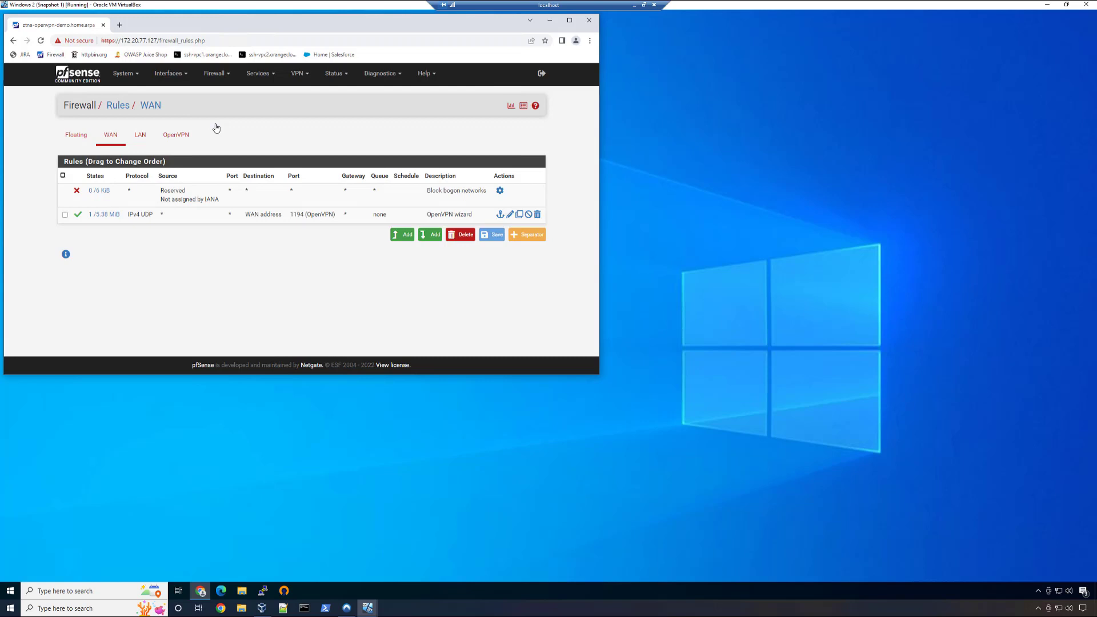
# - Disconnect the ztna-openvpn-demo-UDP4-1194-user-config VPN profile in OpenVPN GUI
pyautogui.click(1039, 591)
pyautogui.rightClick(1022, 574)
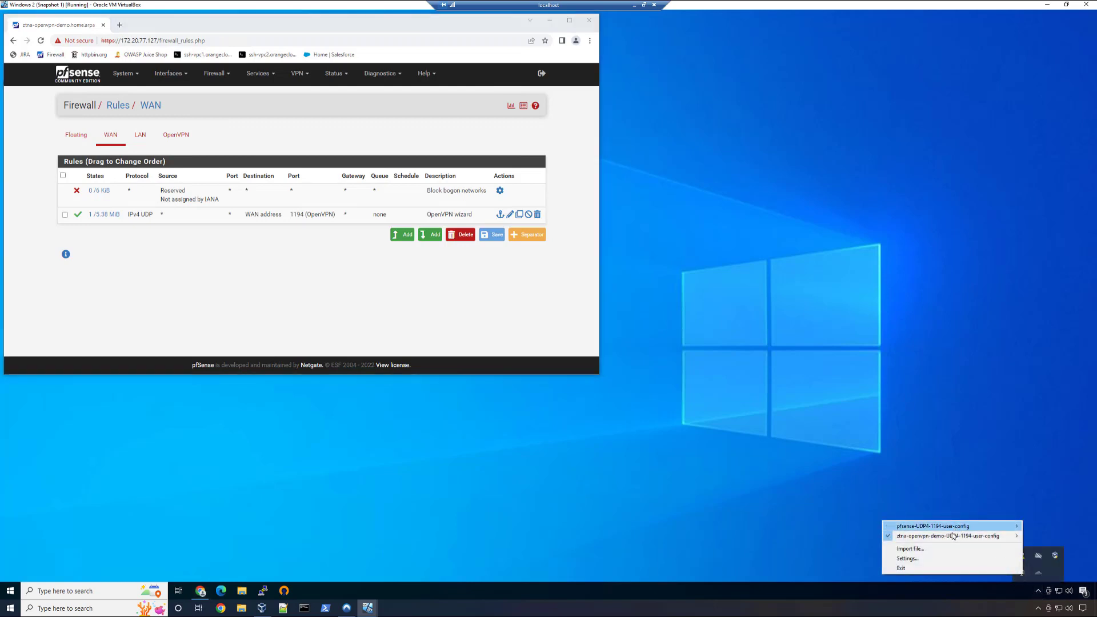
pyautogui.moveTo(952, 536)
pyautogui.click(851, 485)
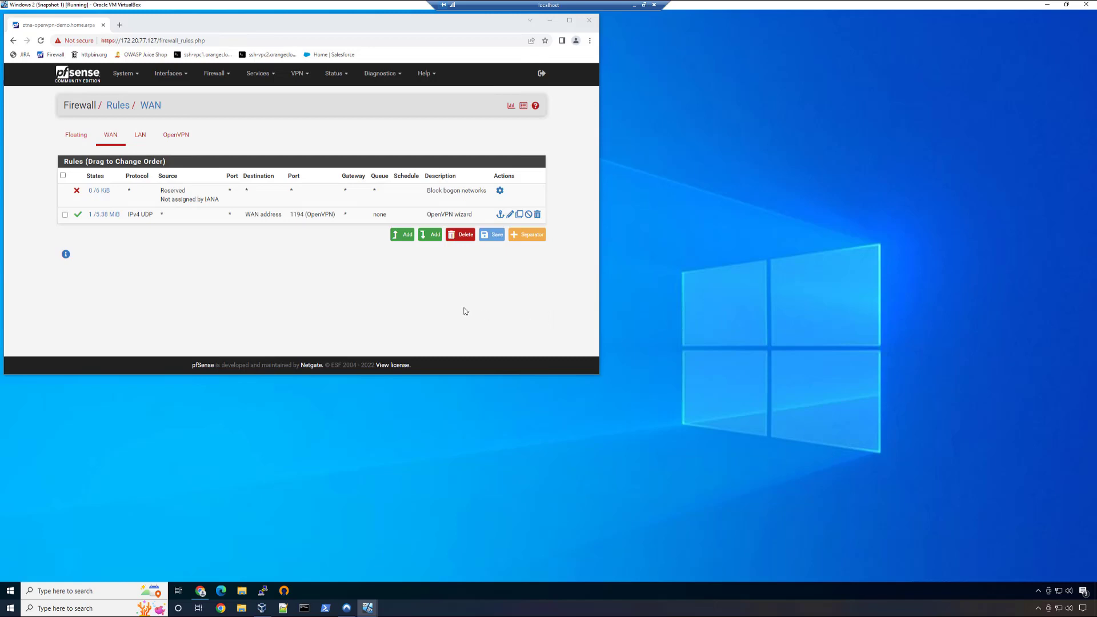
# - Load jira-ztna.orangecloud.me in a new Chrome incognito window
pyautogui.hotkey('ctrl', 'shift', 'n')
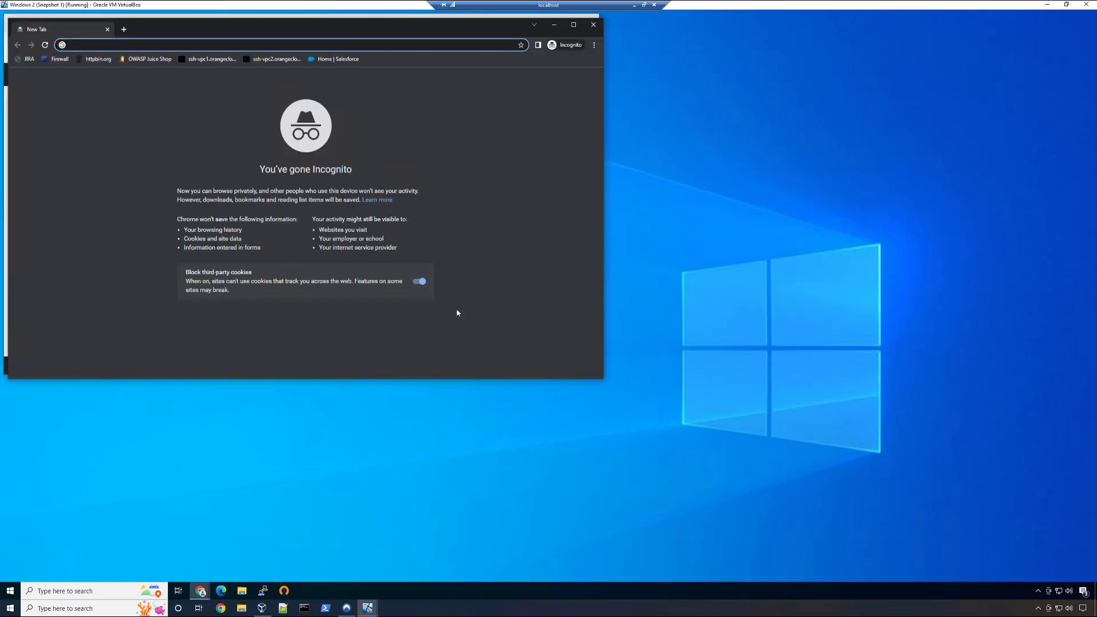
pyautogui.write('jira-')
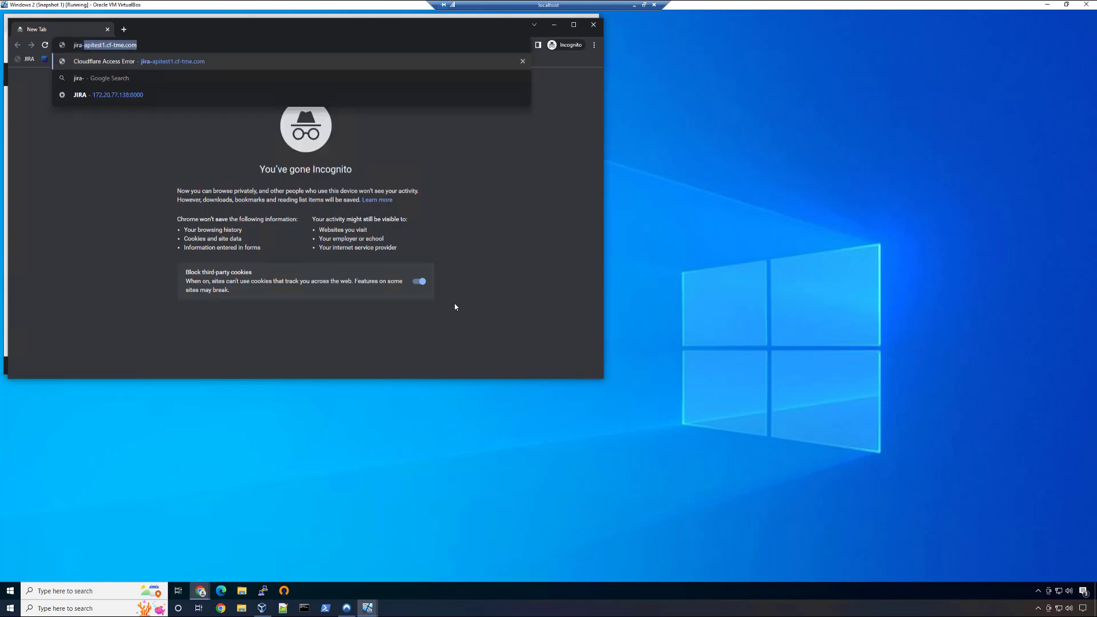
pyautogui.write('ztna.')
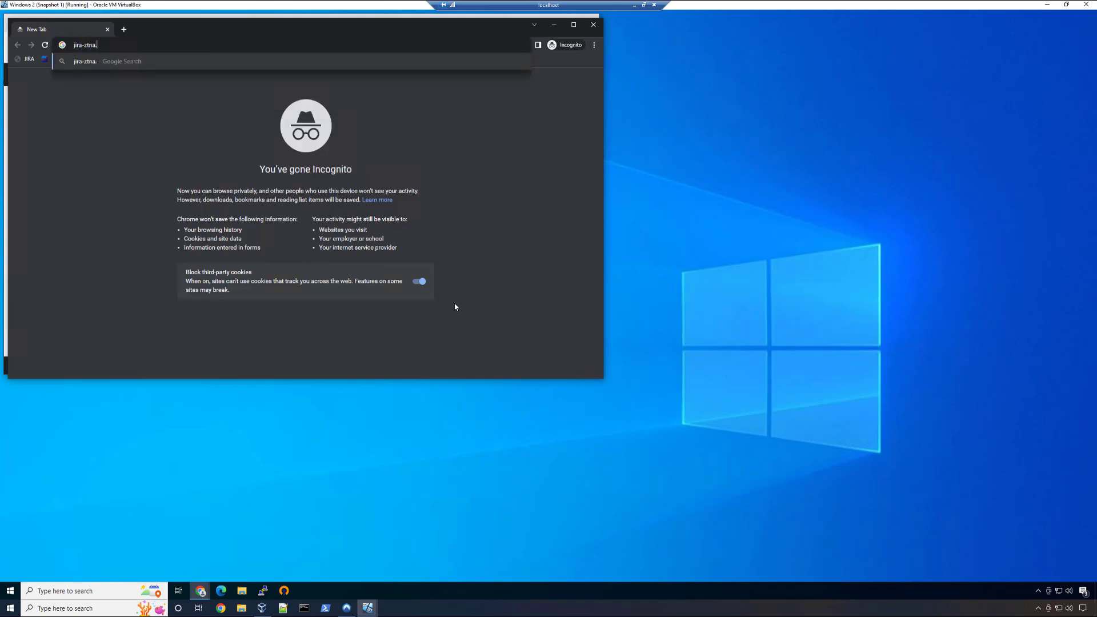
pyautogui.write('orangecloud.me')
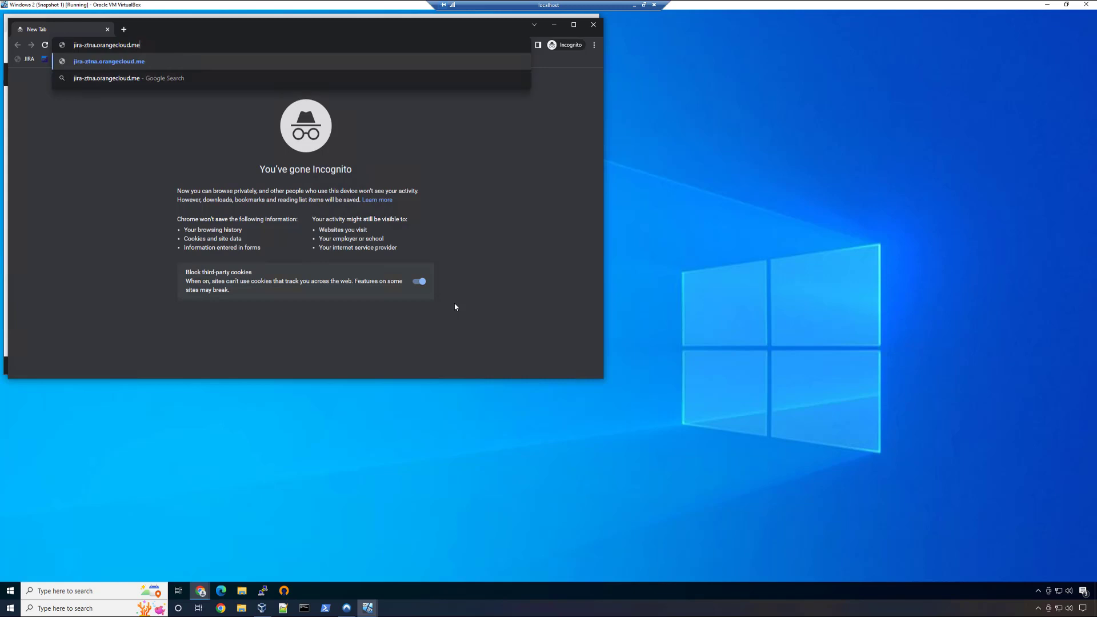
pyautogui.press('Return')
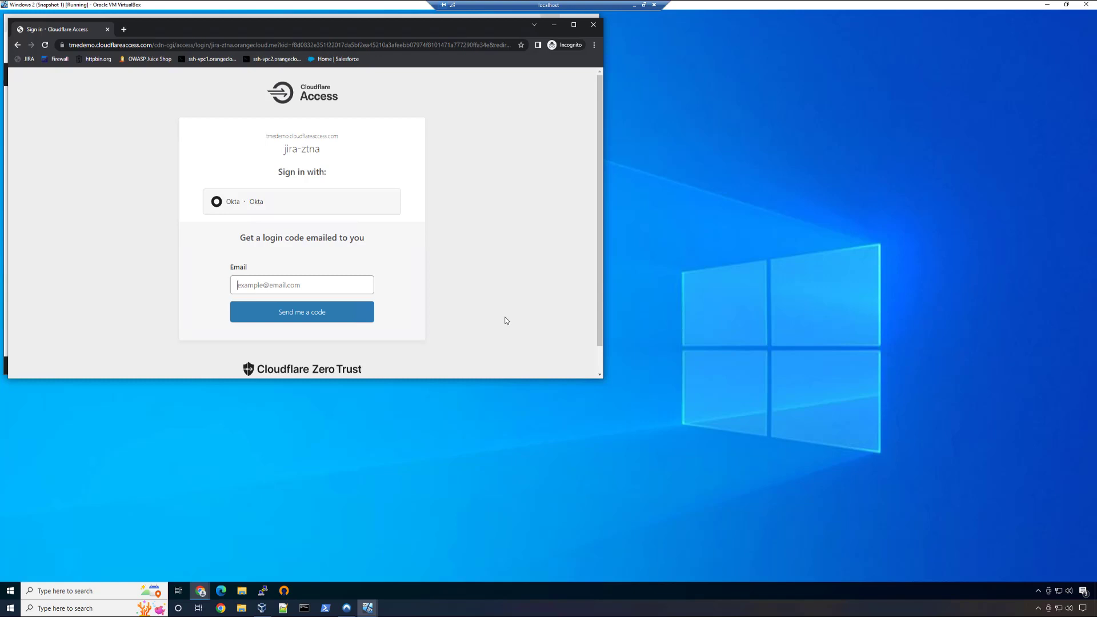
# - Sign in to jira-ztna through Okta with the account's username and password
pyautogui.click(371, 212)
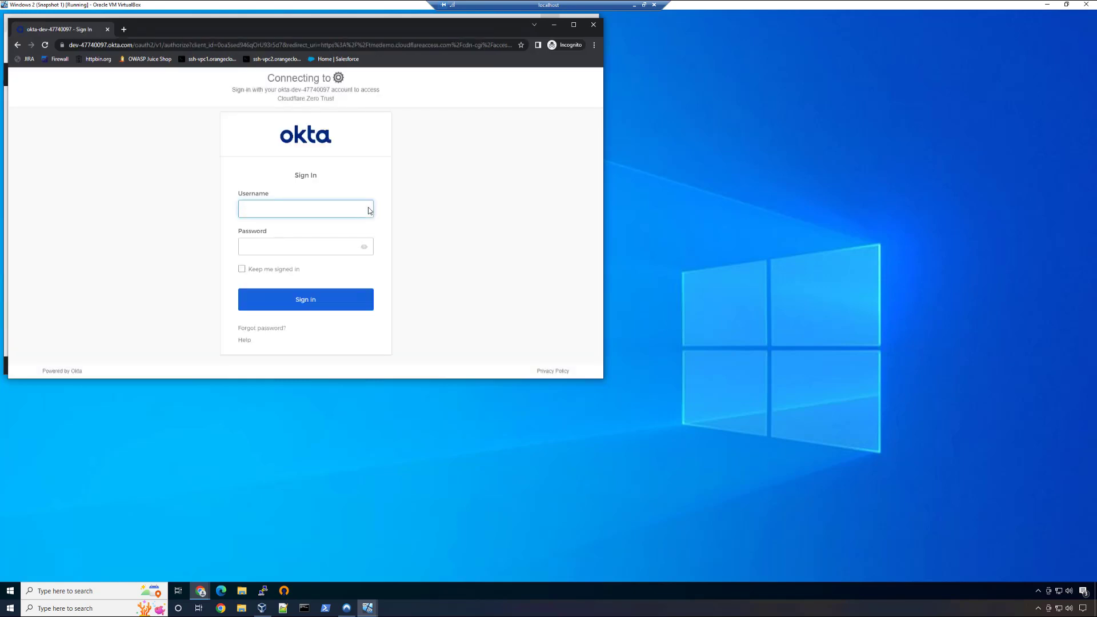
pyautogui.press('Tab')
pyautogui.click(368, 211)
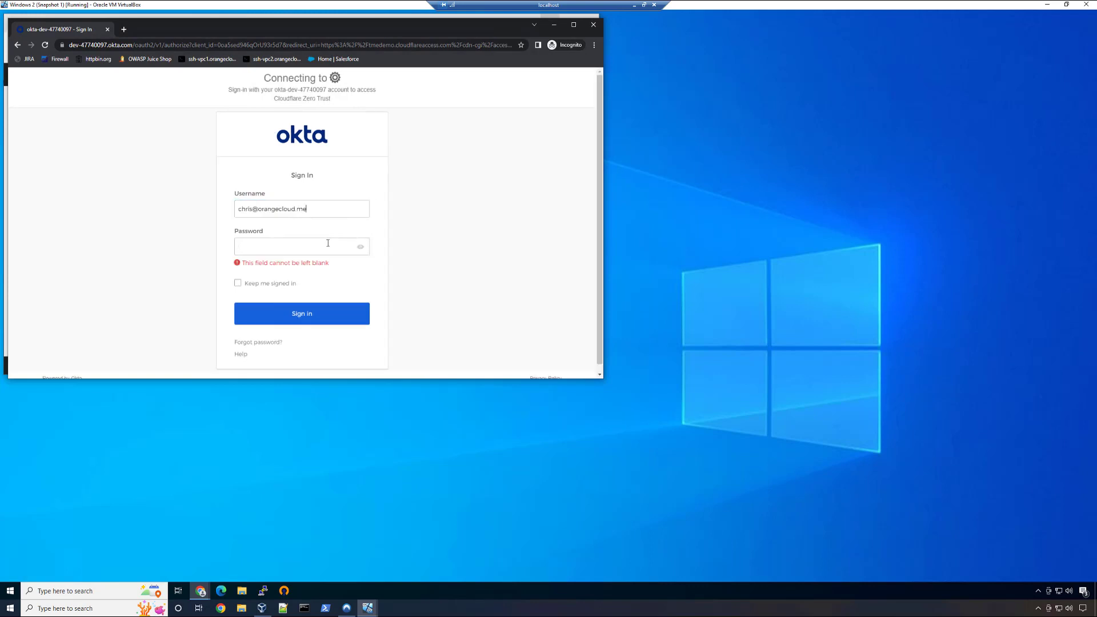
pyautogui.click(328, 244)
pyautogui.write('••••••••')
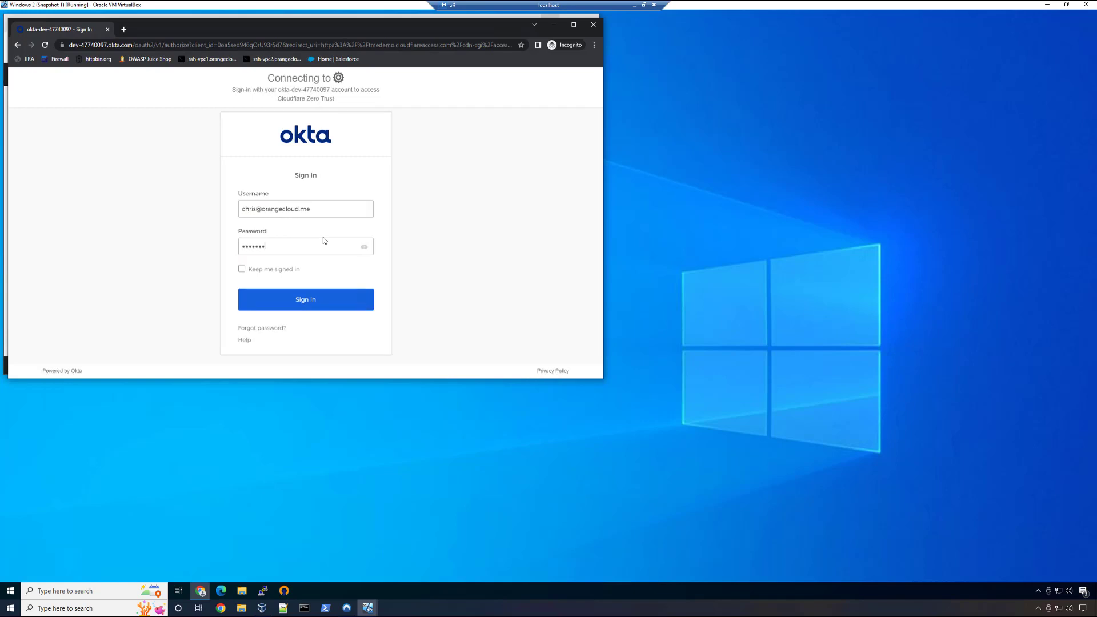
pyautogui.press('Return')
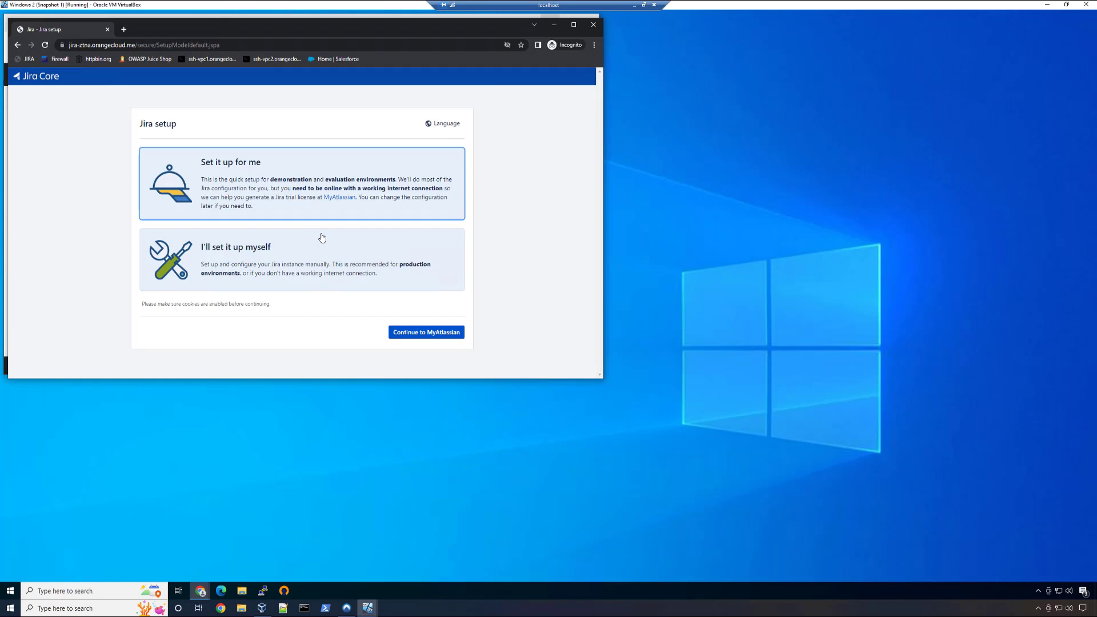
# - Turn on the Zero Trust connection in the Cloudflare WARP client
pyautogui.click(1039, 590)
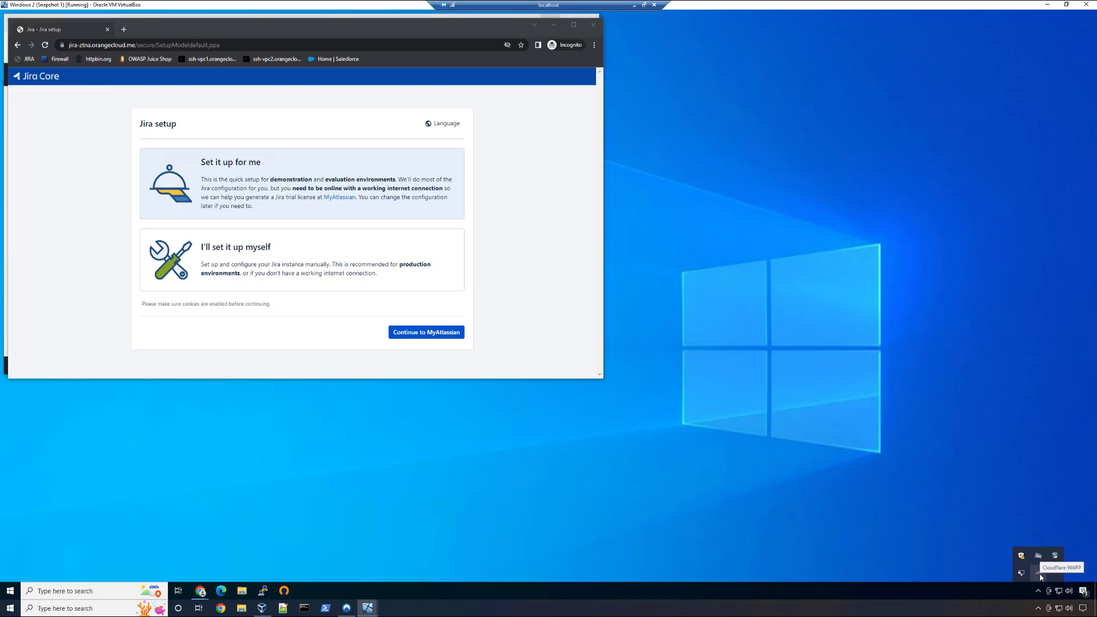
pyautogui.click(1038, 573)
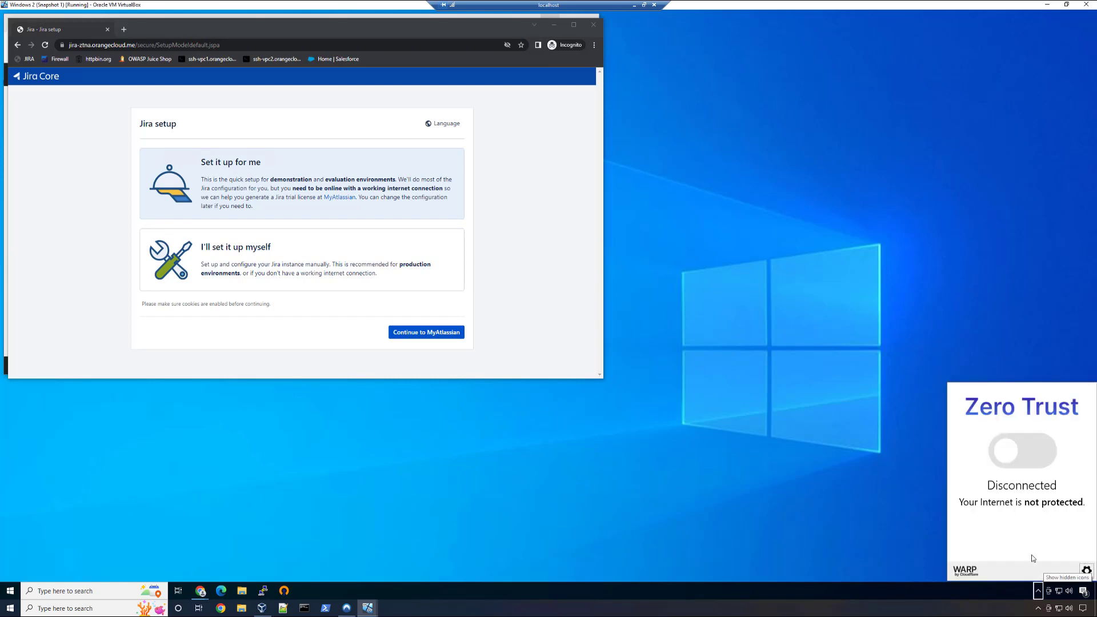
pyautogui.click(1025, 448)
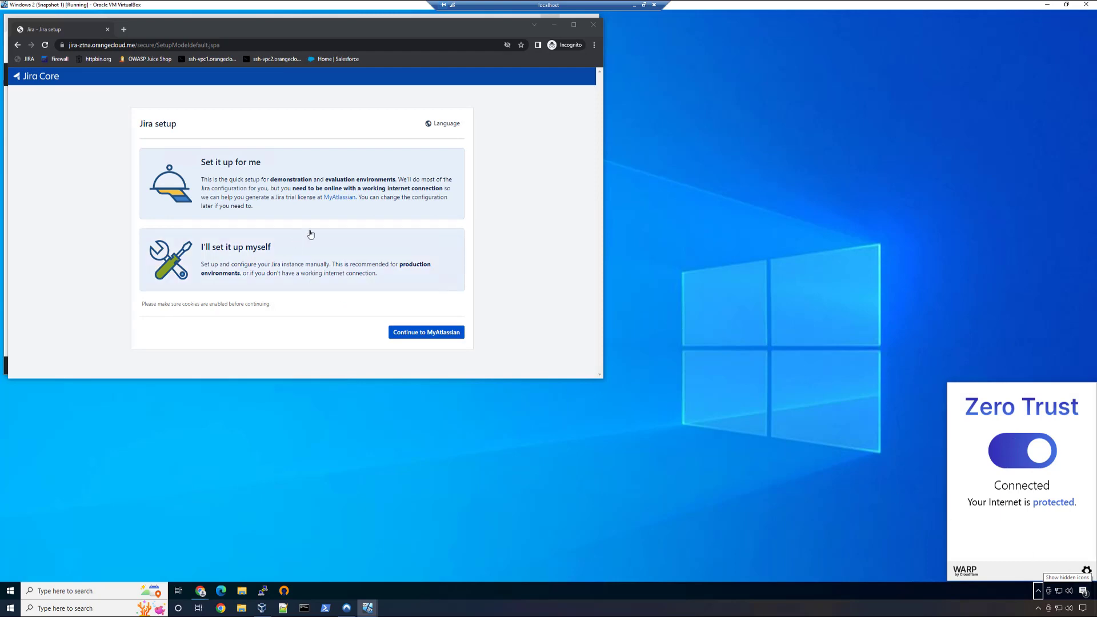
# - Check access to the bookmarked JIRA and Firewall sites through WARP, and close the incognito window
pyautogui.click(25, 61)
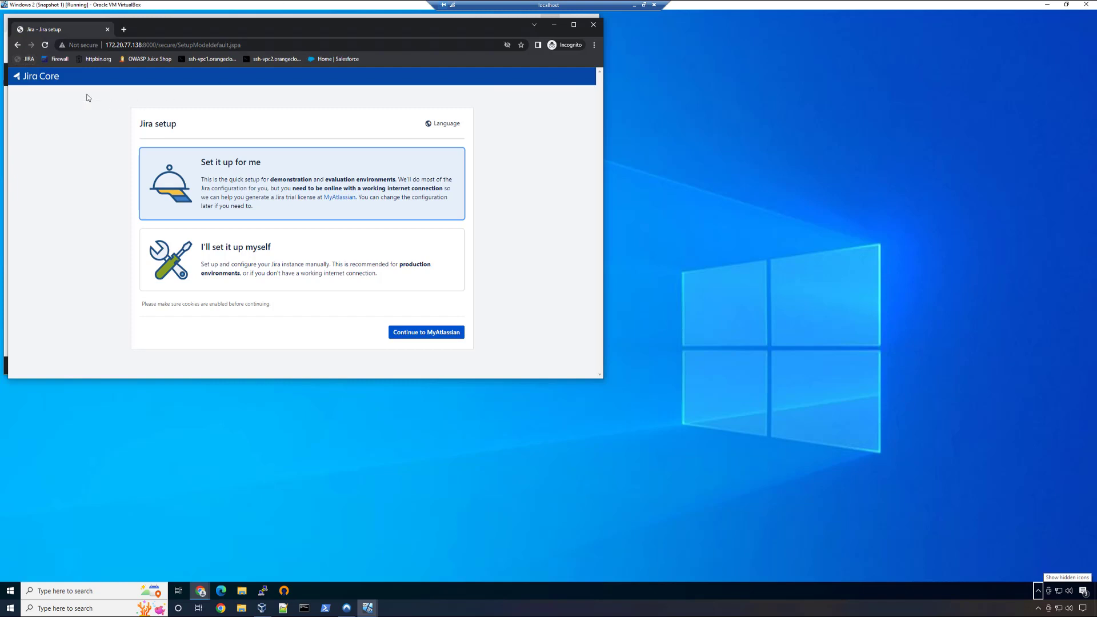
pyautogui.click(60, 60)
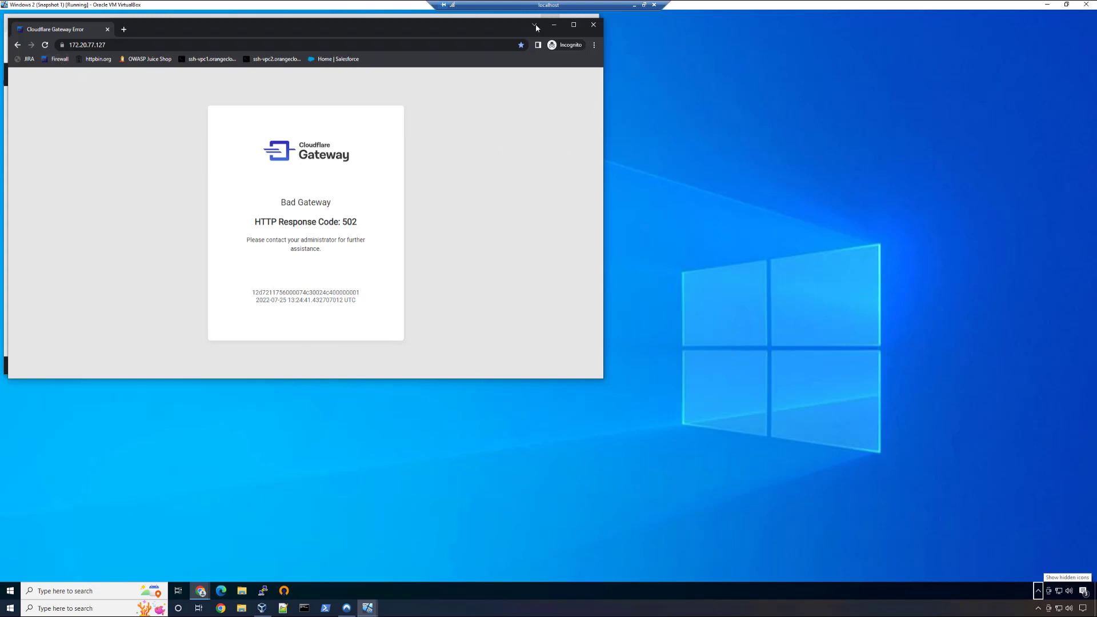
pyautogui.click(593, 31)
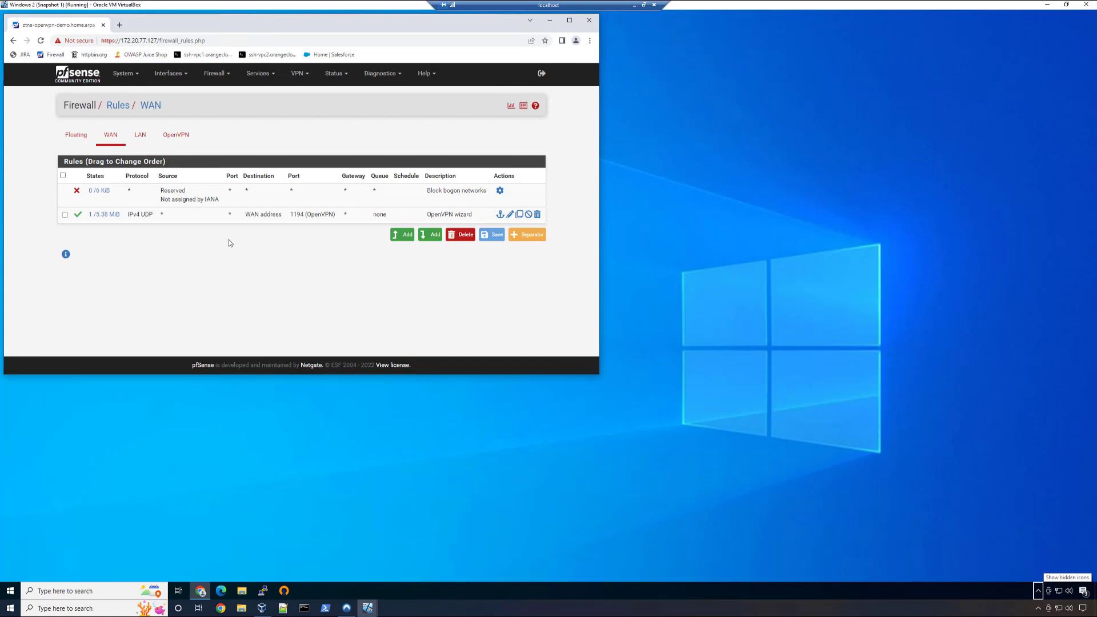
# - Load the bookmarked Salesforce home page in a new incognito window and choose Okta as the sign-in method
pyautogui.hotkey('ctrl', 'shift', 'n')
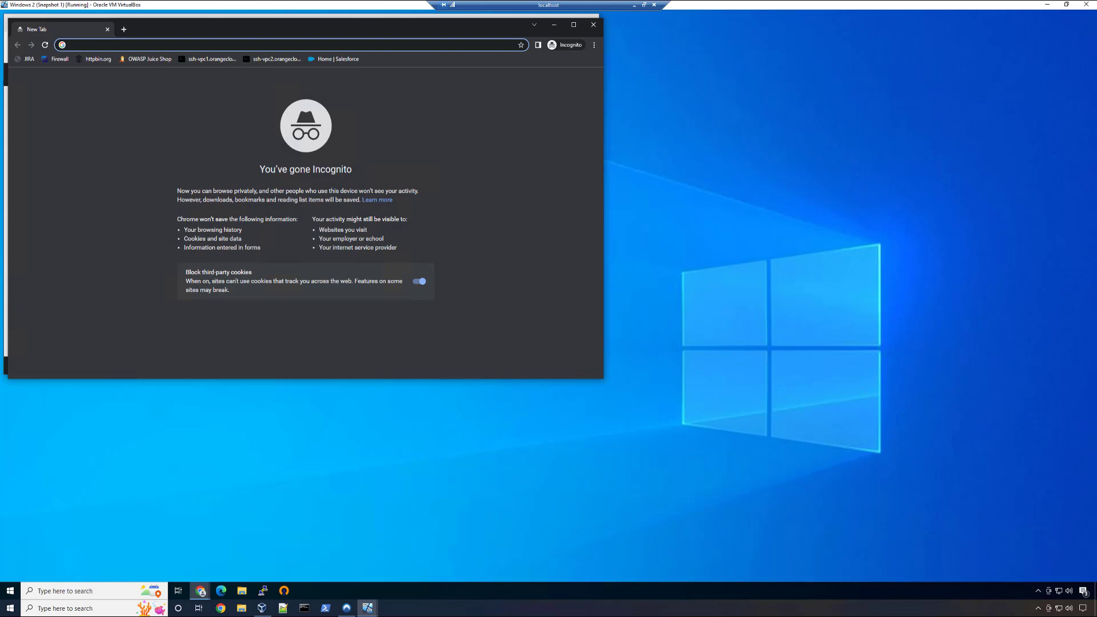
pyautogui.click(330, 62)
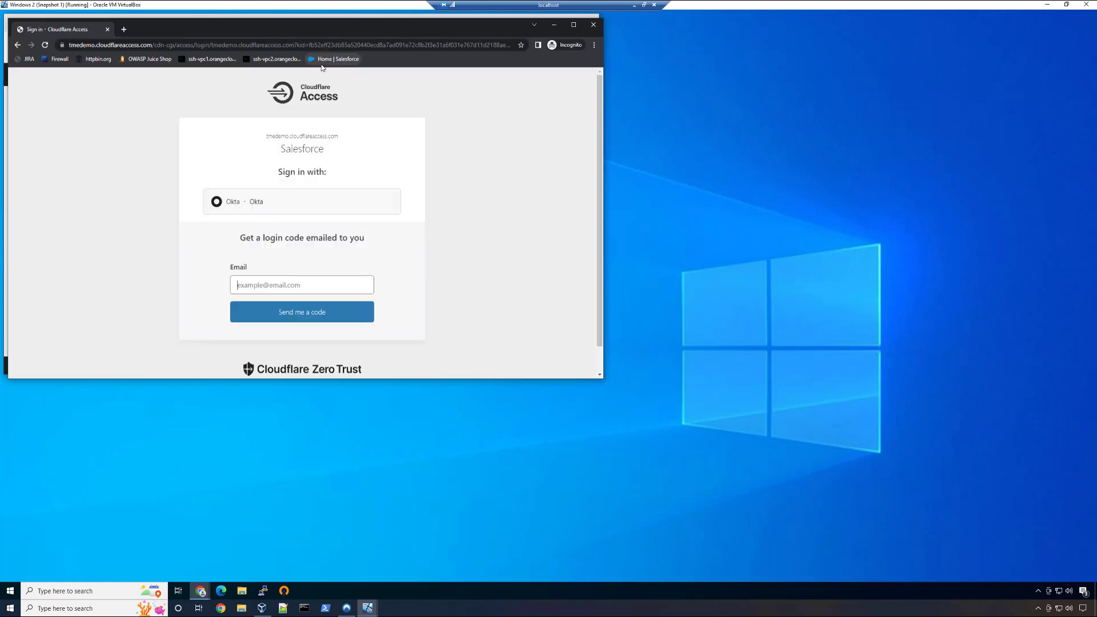
pyautogui.click(283, 202)
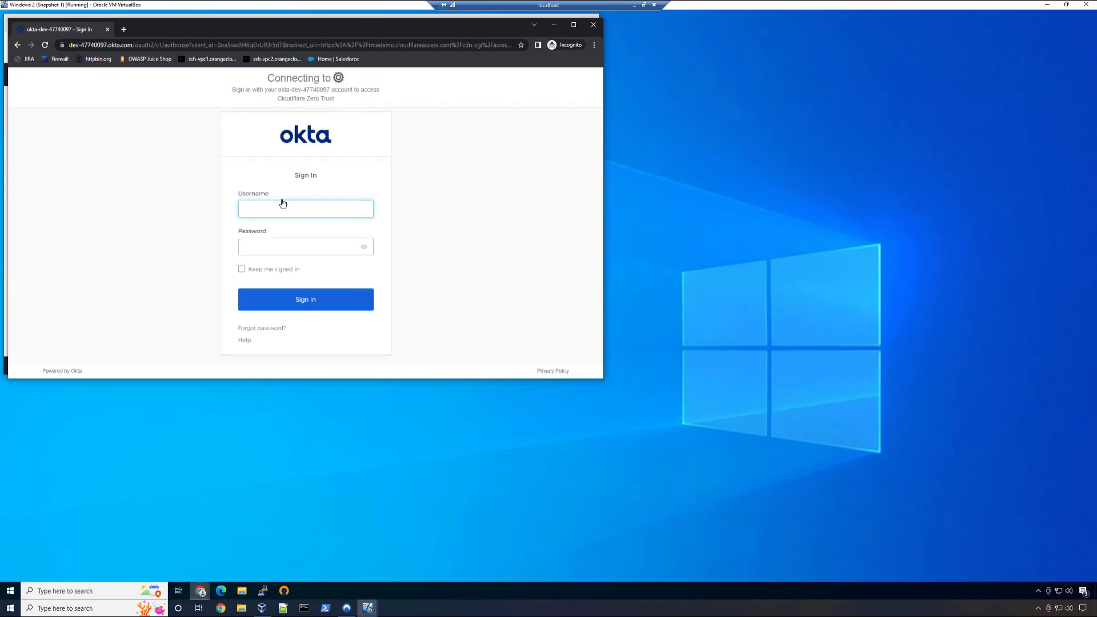
# - Complete the Okta sign-in for Salesforce with the account's username and password
pyautogui.write('ch')
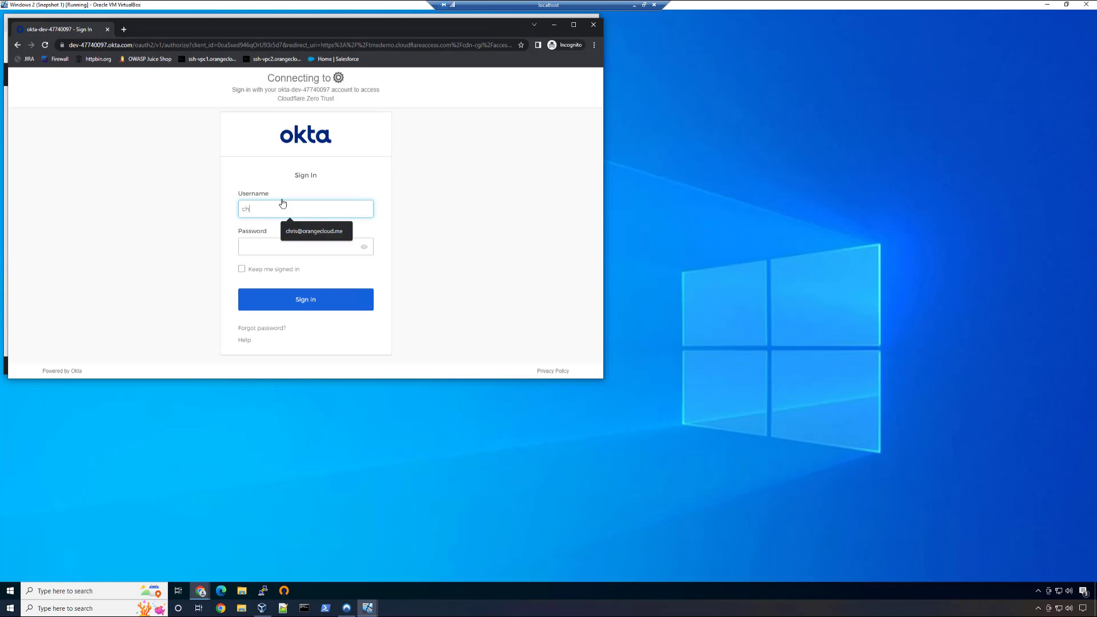
pyautogui.press('Tab')
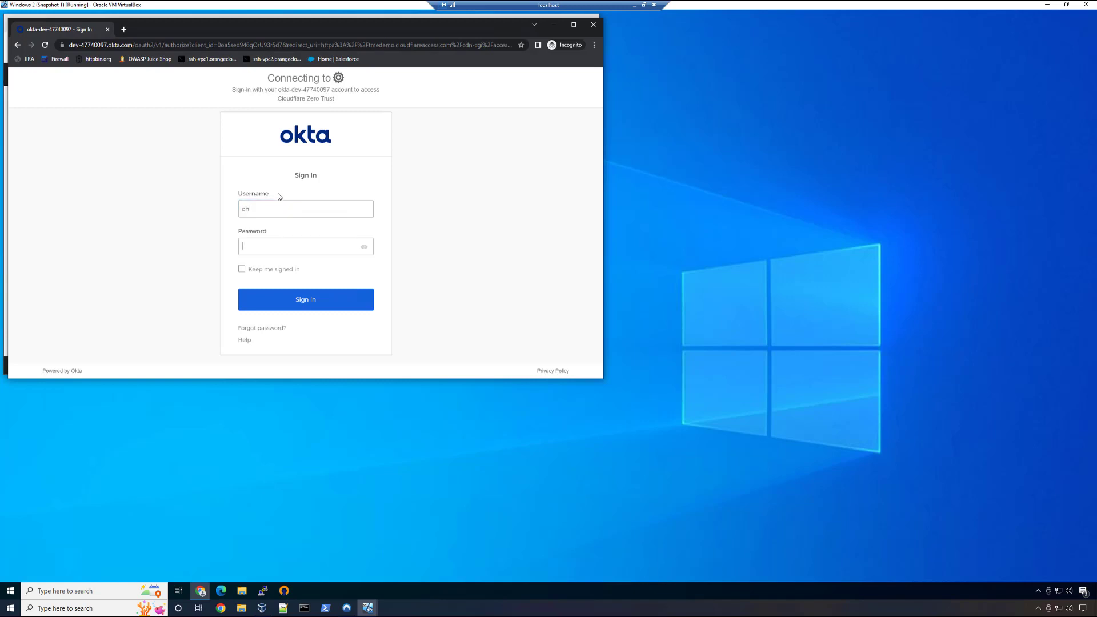
pyautogui.click(279, 207)
pyautogui.click(280, 236)
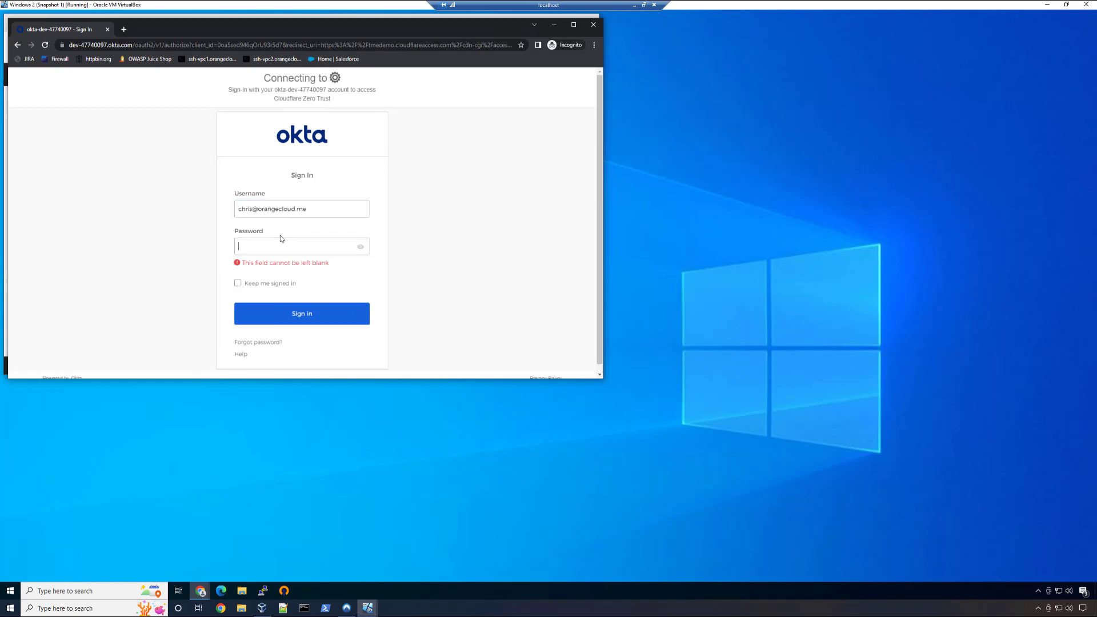
pyautogui.write('•')
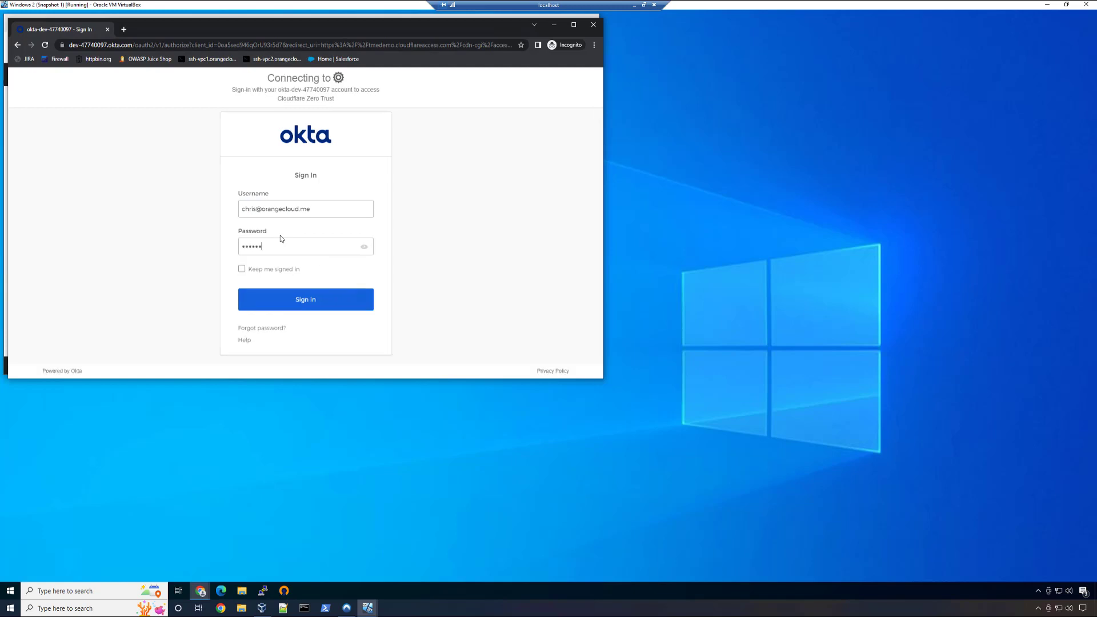
pyautogui.write('•••••')
pyautogui.press('Return')
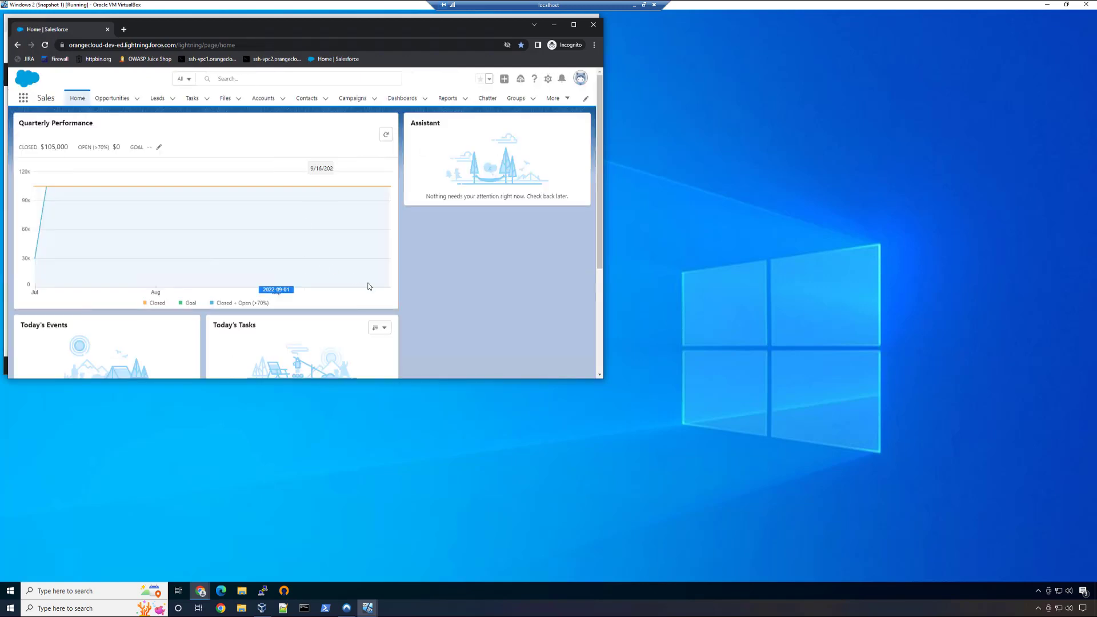
# - Try to open the Salesforce Setup page for the current app
pyautogui.click(551, 80)
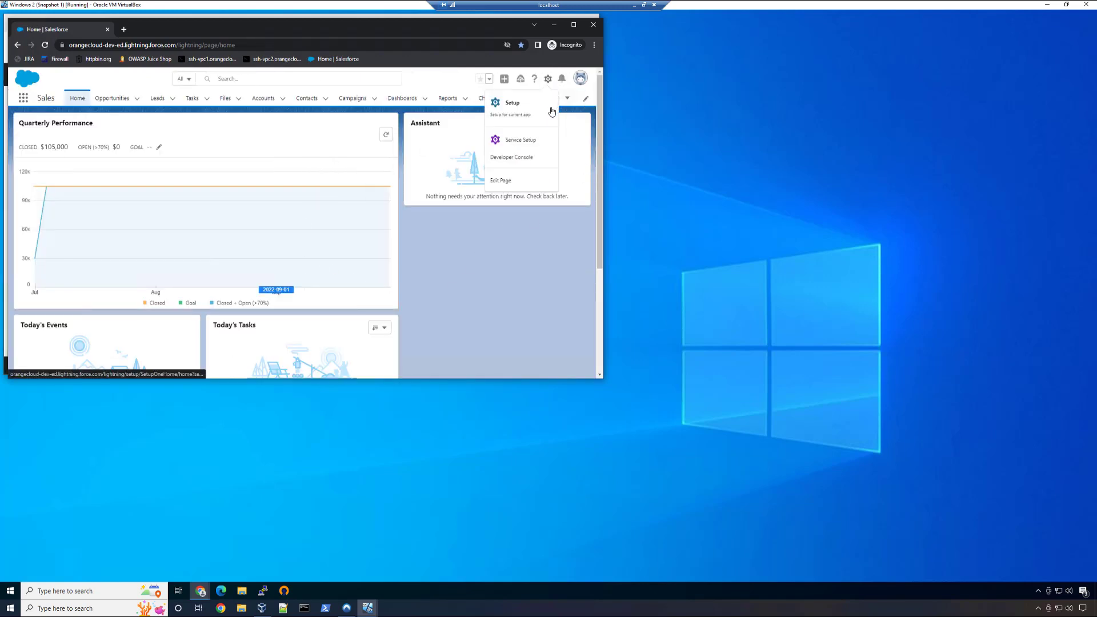
pyautogui.click(540, 109)
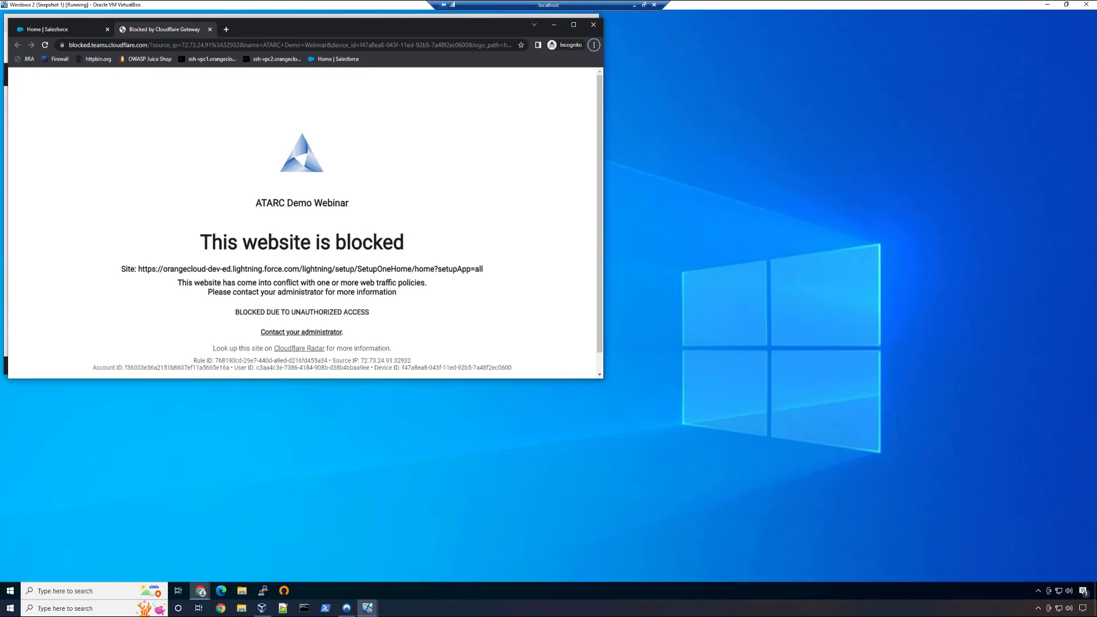
# - Switch to the Cloudflare Zero Trust dashboard and review the groups and additional rules in the Salesforce application's access policy
pyautogui.hotkey('alt', 'Tab')
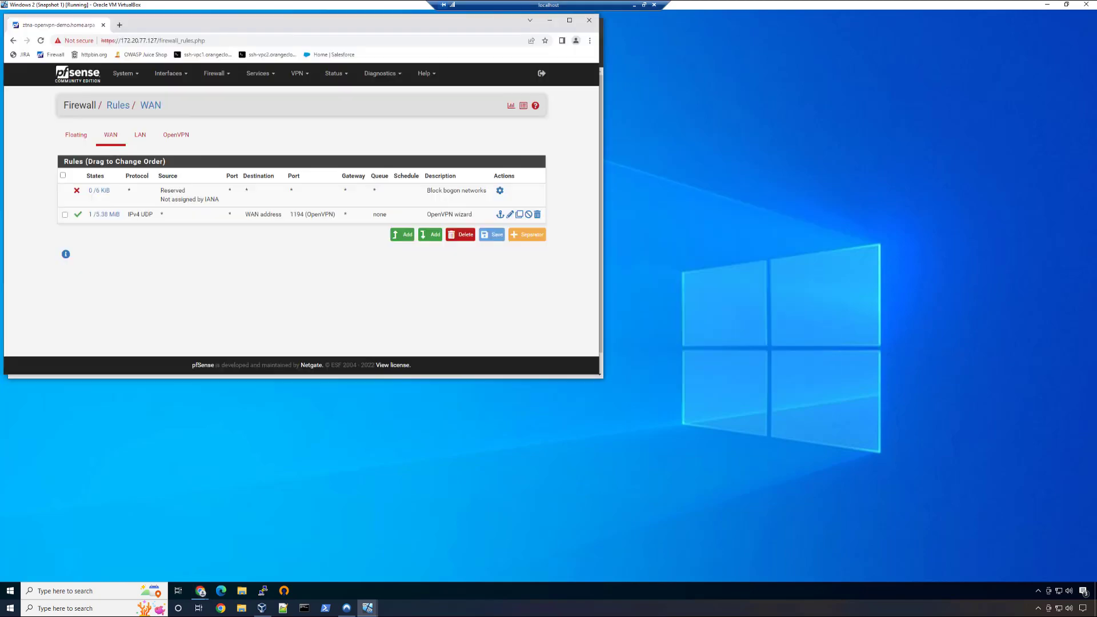
pyautogui.hotkey('alt', 'Tab')
pyautogui.hotkey('alt', 'Tab')
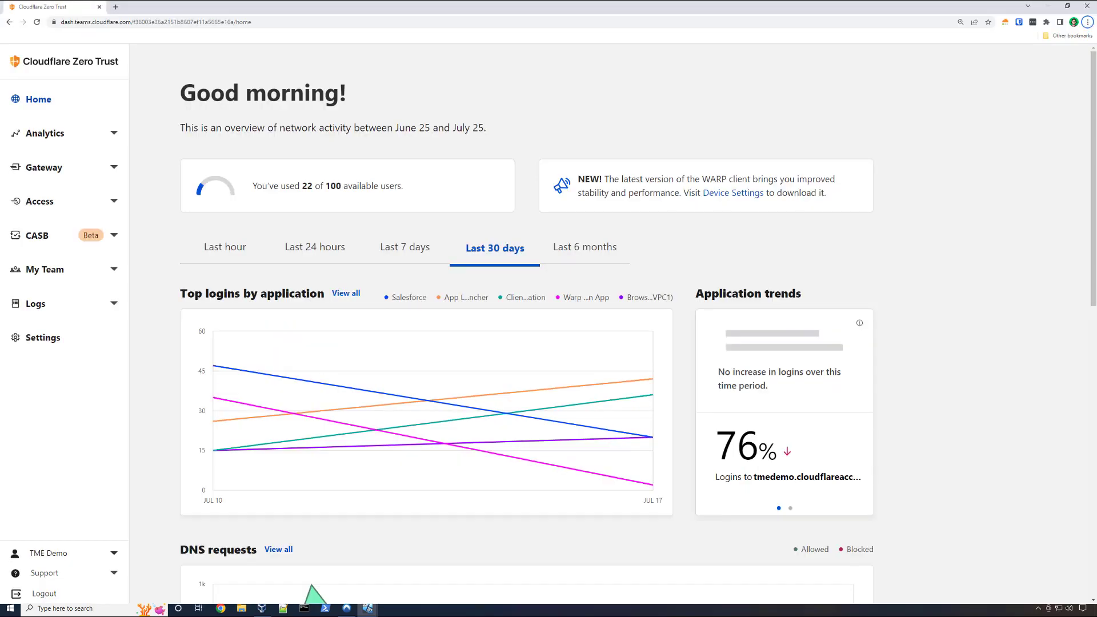
pyautogui.click(93, 201)
pyautogui.click(73, 242)
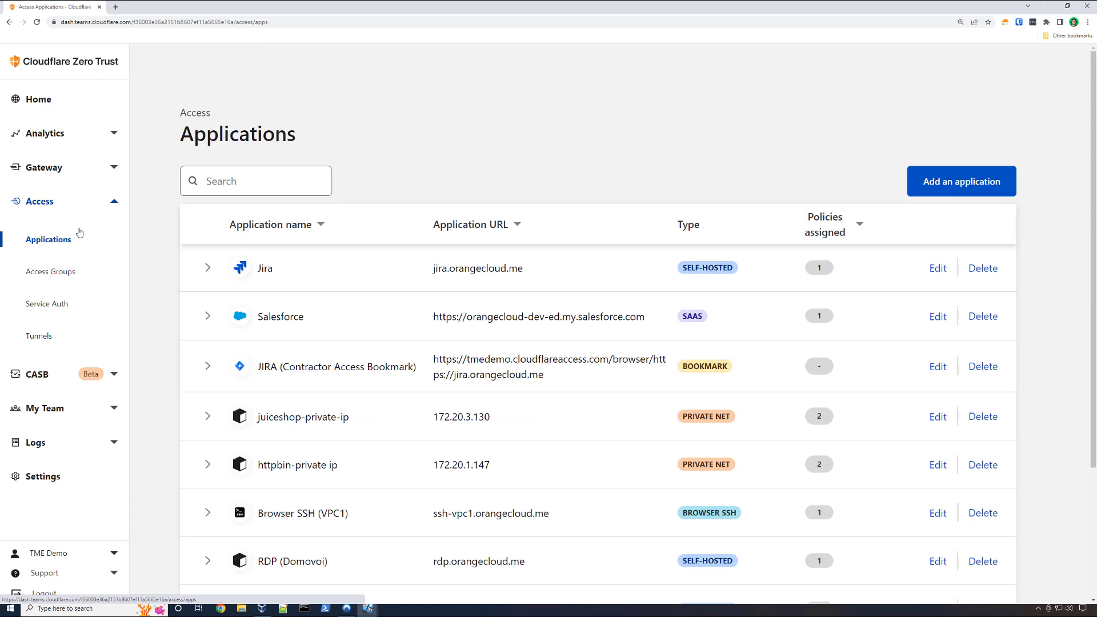
pyautogui.click(937, 317)
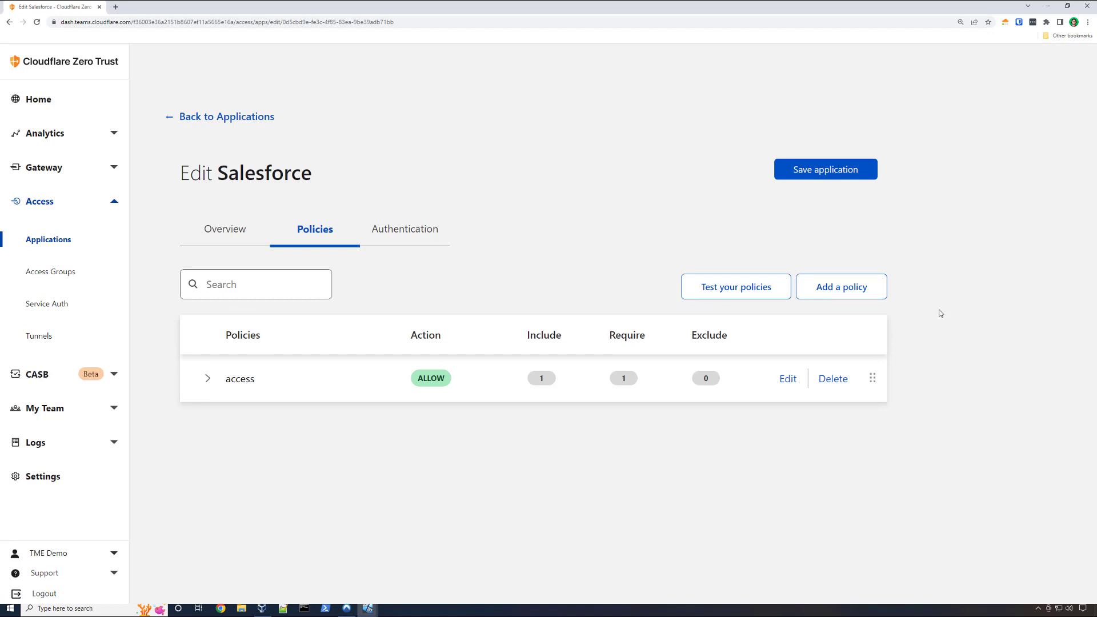
pyautogui.click(787, 378)
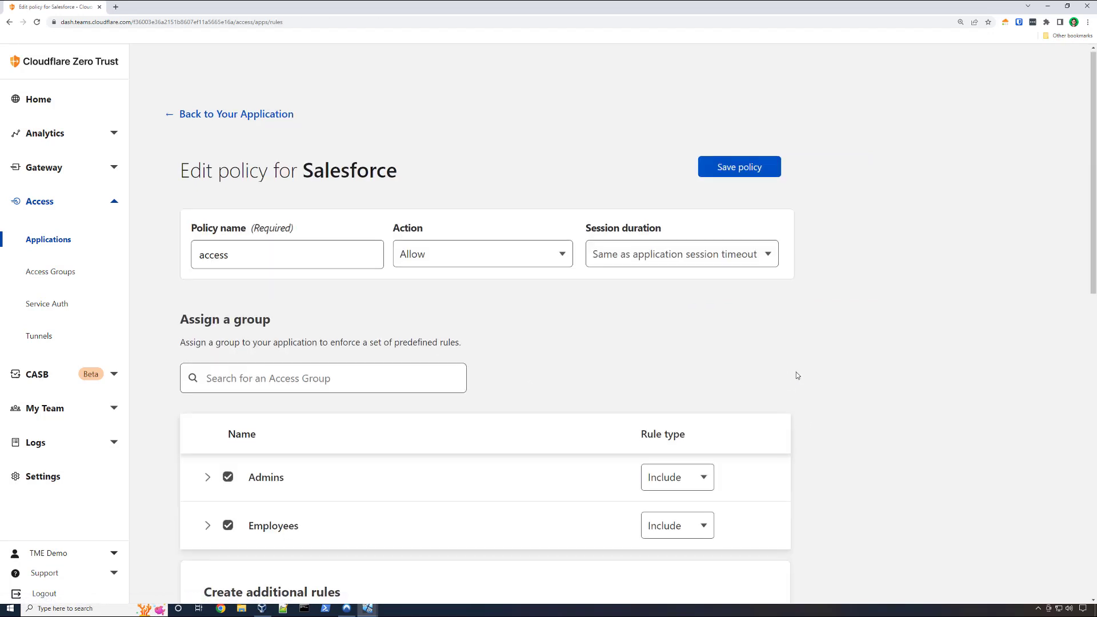
pyautogui.scroll(-1, 797, 375)
pyautogui.scroll(-5, 797, 376)
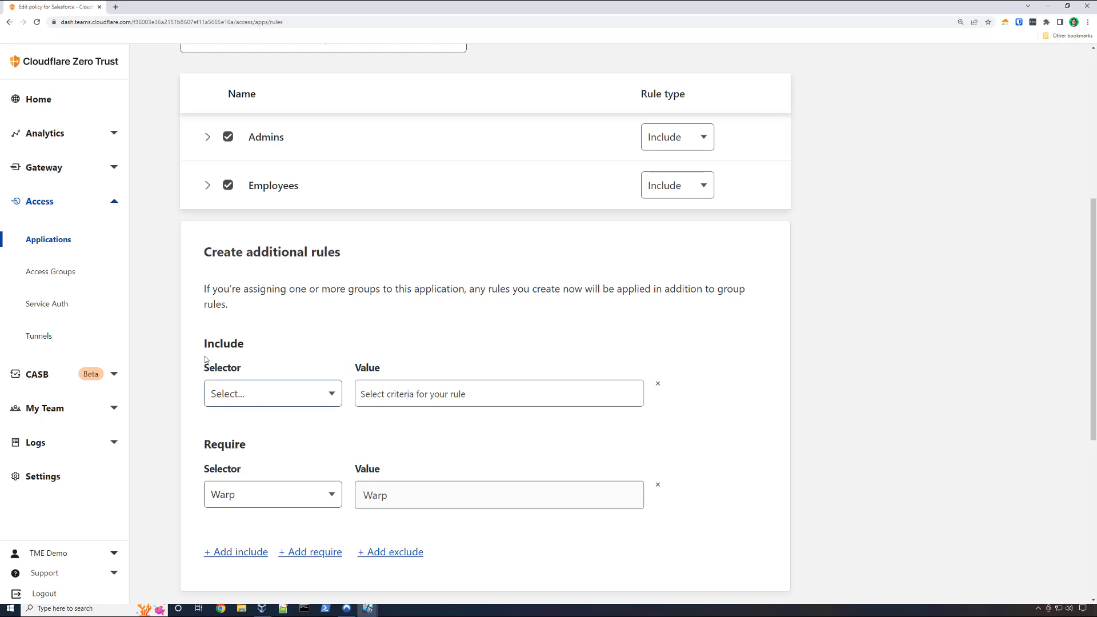
# - Leave the access policy without saving and expand the [TEST] Block Salesforce URL policy among the Gateway HTTP policies to inspect its selectors
pyautogui.click(68, 173)
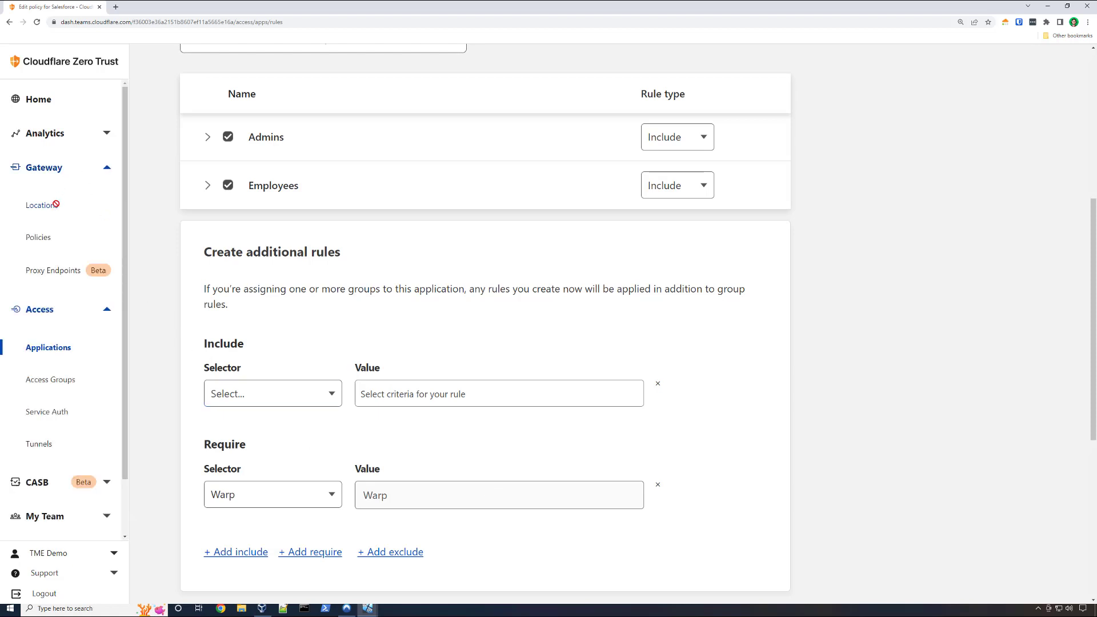
pyautogui.click(39, 237)
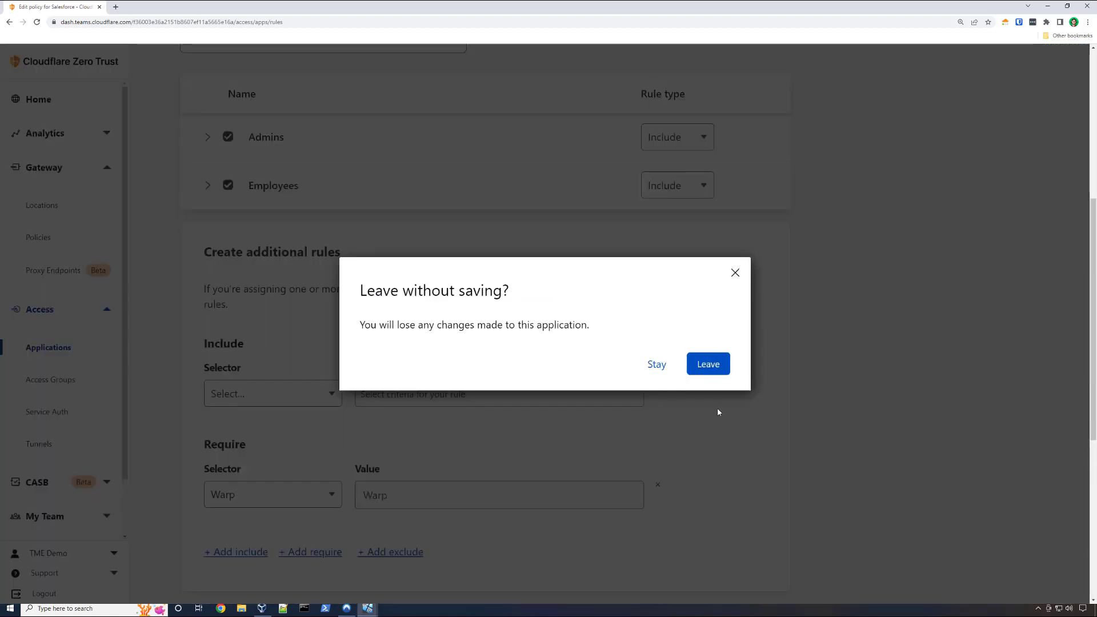
pyautogui.click(711, 368)
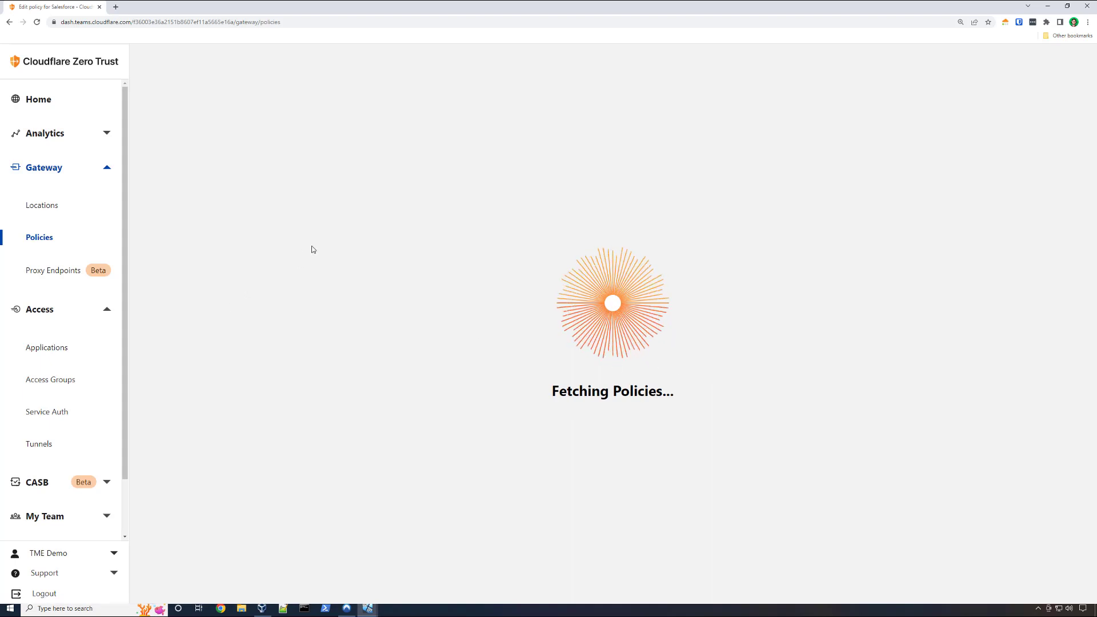
pyautogui.click(404, 187)
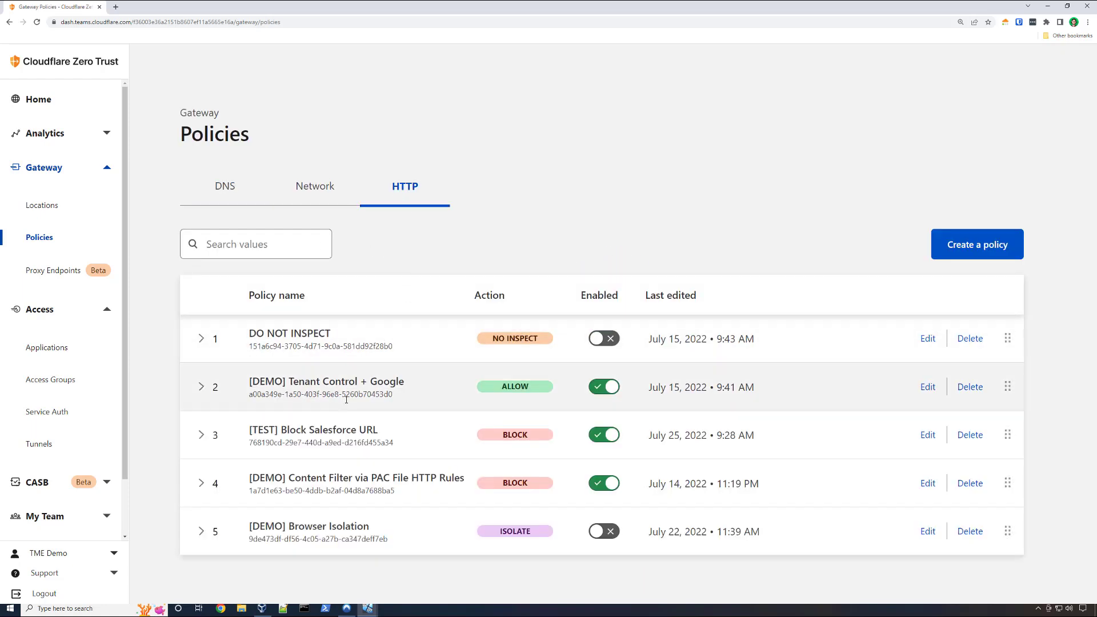
pyautogui.click(358, 438)
pyautogui.scroll(-2, 358, 438)
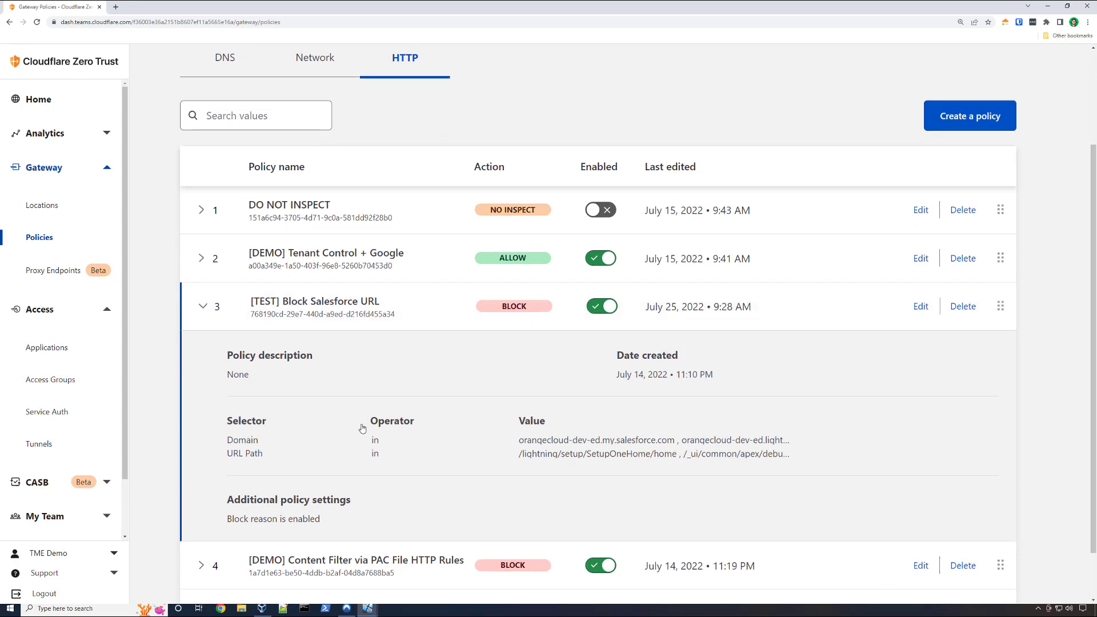
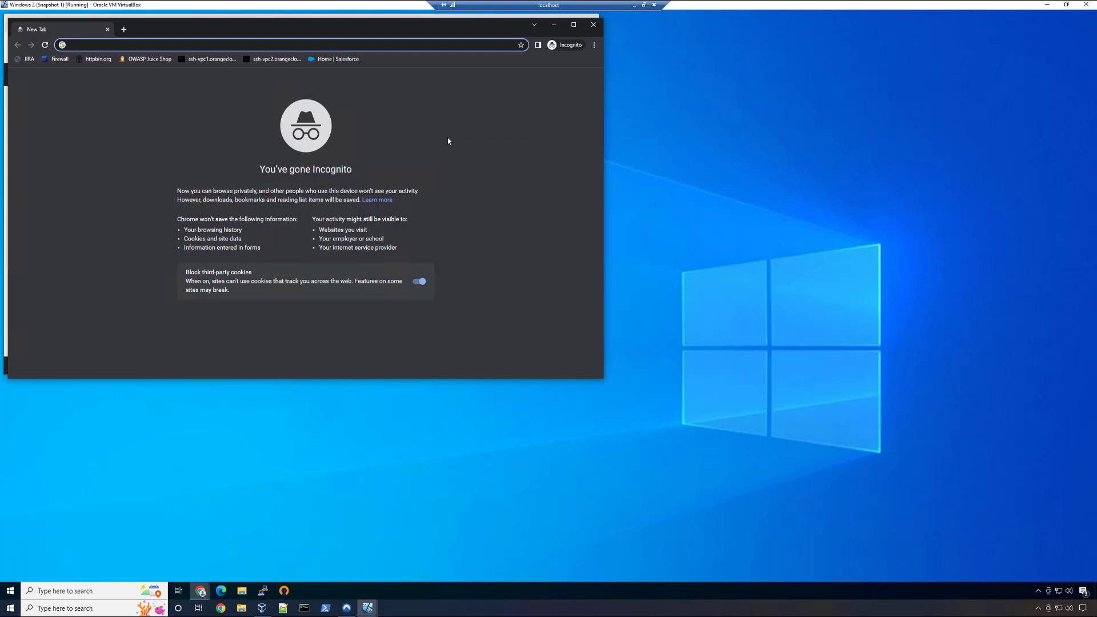
# - Try to open poker.com in the incognito window and highlight the block reason on the resulting page
pyautogui.write('poker')
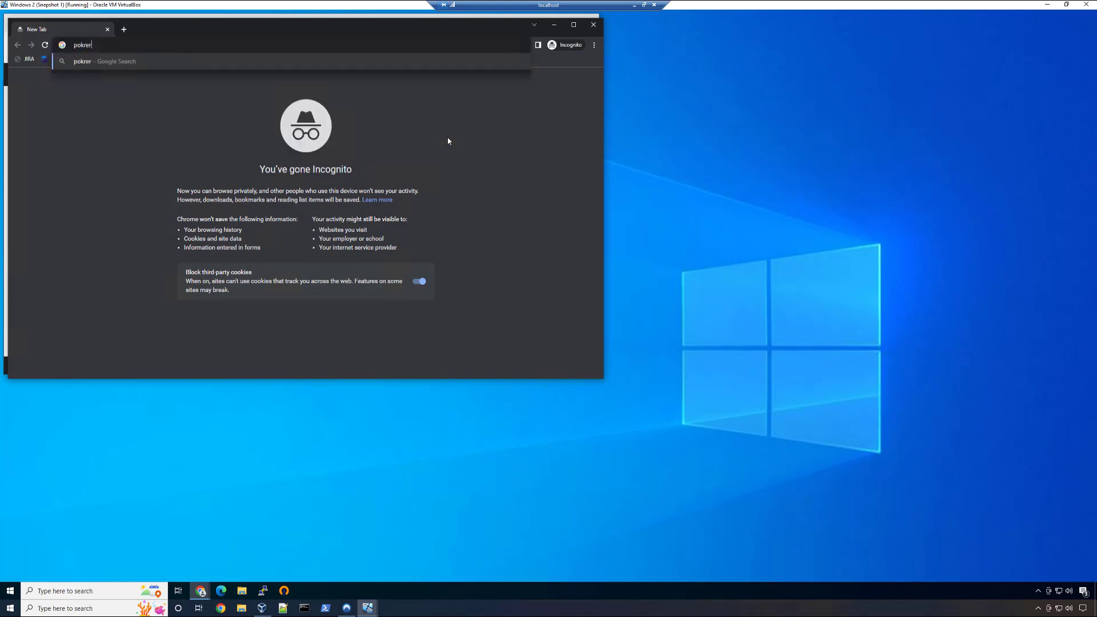
pyautogui.write('.com')
pyautogui.press('Return')
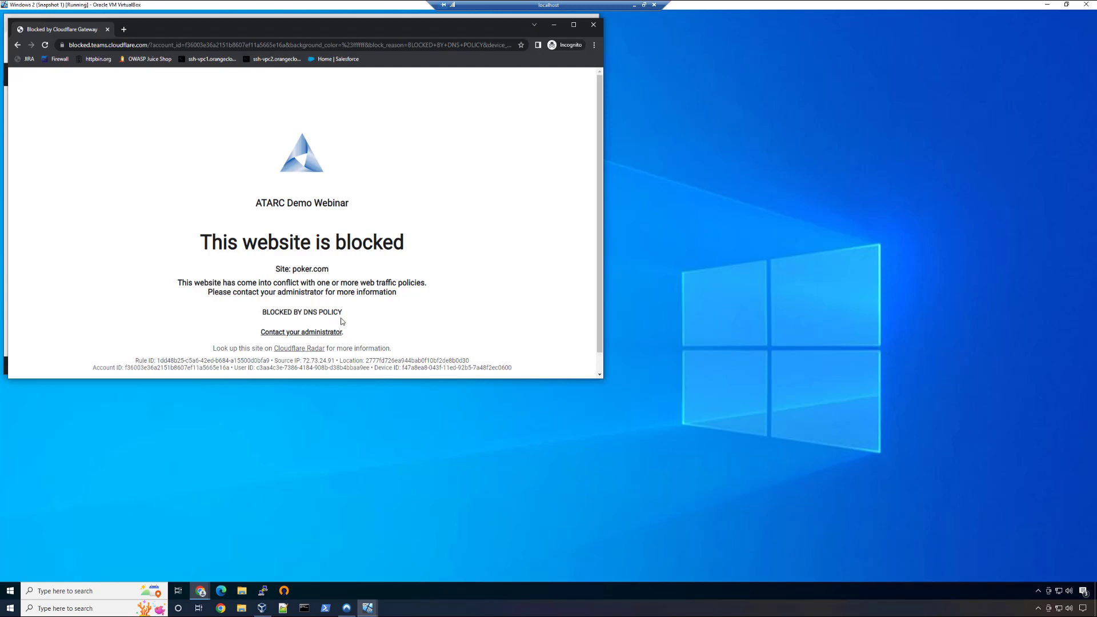
pyautogui.moveTo(343, 315); pyautogui.dragTo(264, 313)
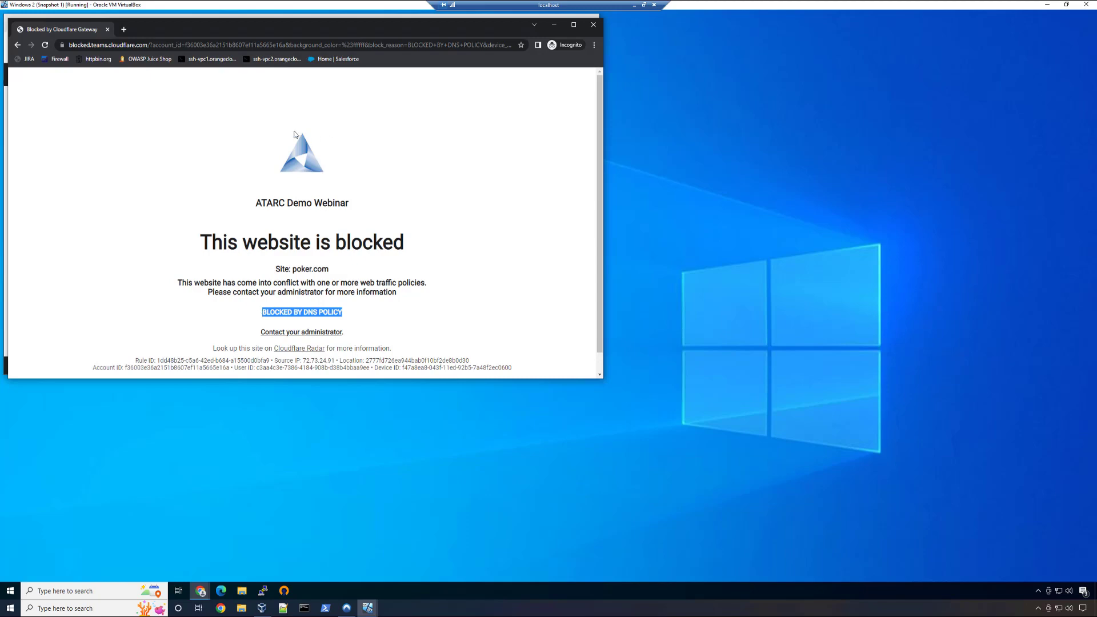
# - Try to sign in at accounts.google.com in a new tab with the saved company-domain e-mail, and highlight the response text
pyautogui.click(124, 29)
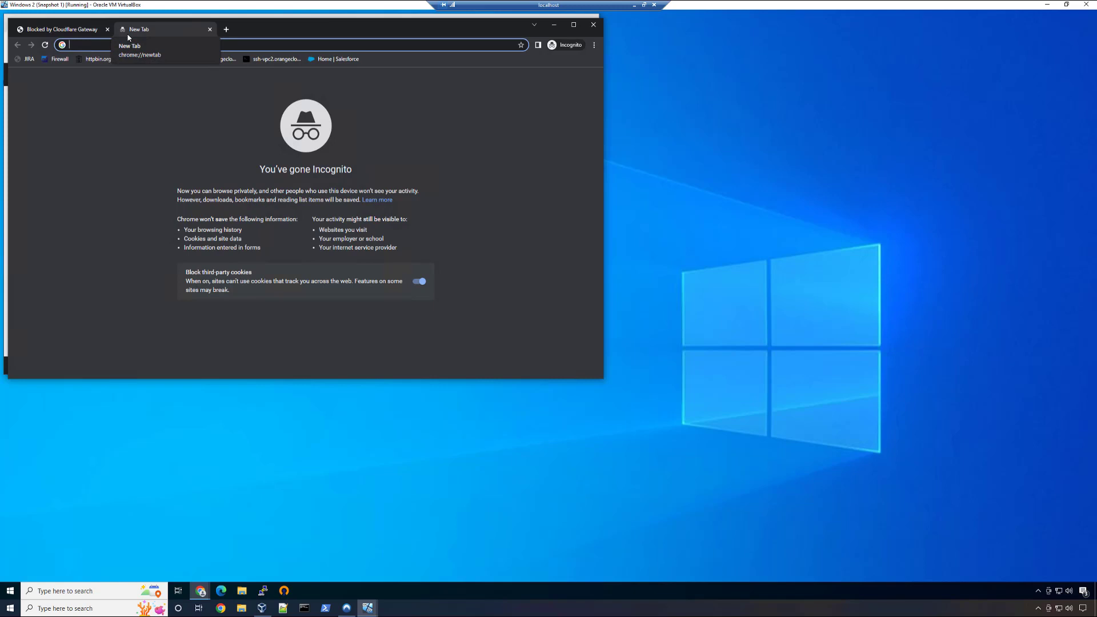
pyautogui.write('accounts.google.com')
pyautogui.press('Return')
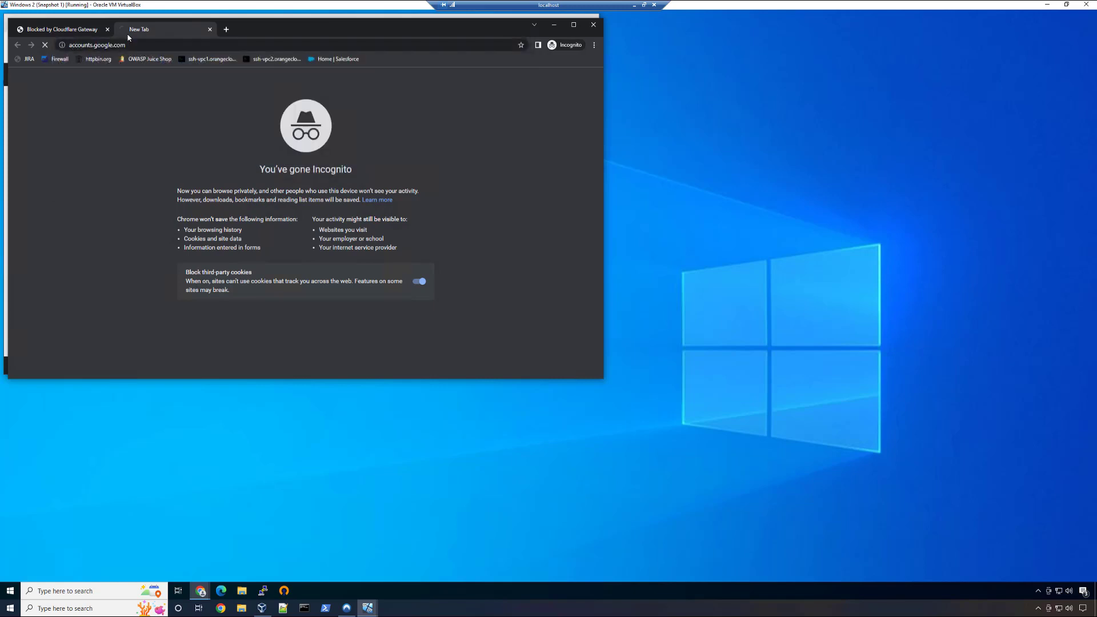
pyautogui.click(277, 211)
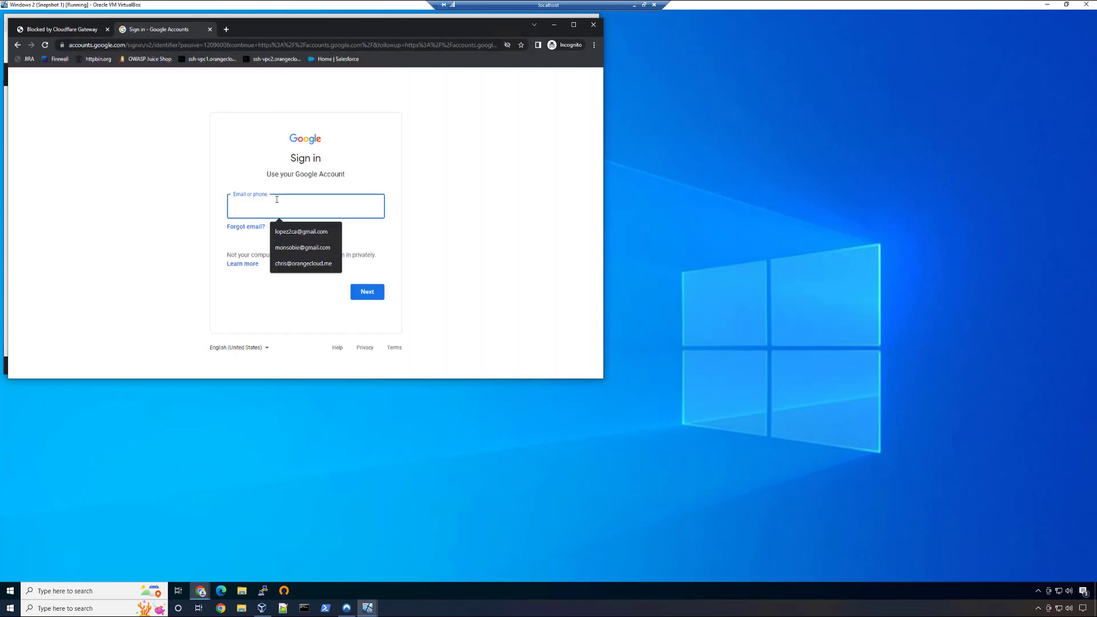
pyautogui.click(309, 269)
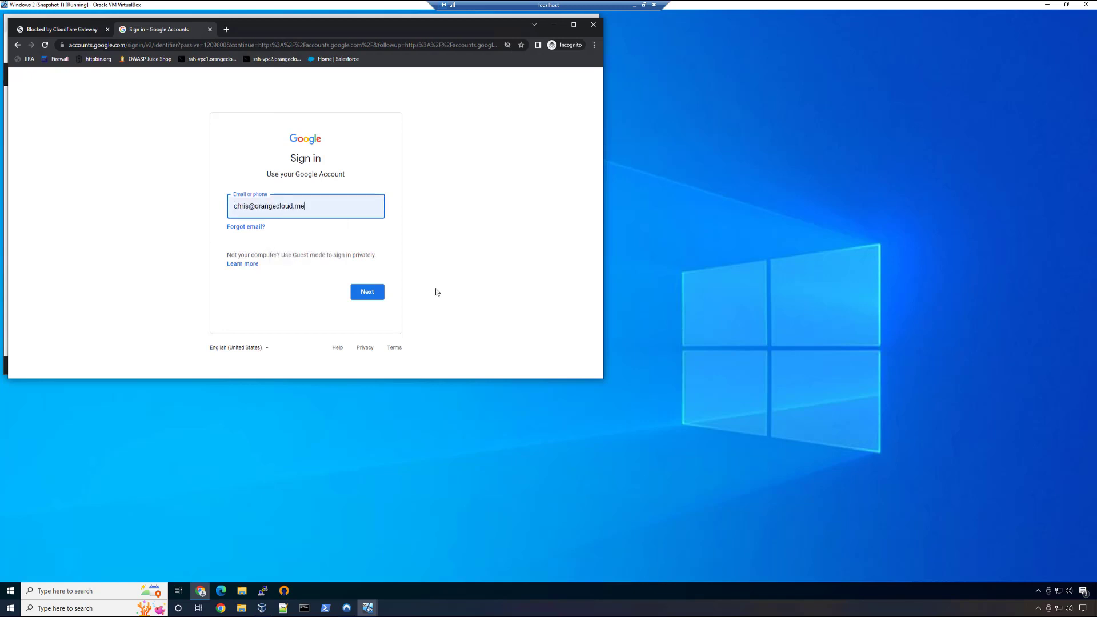
pyautogui.click(379, 294)
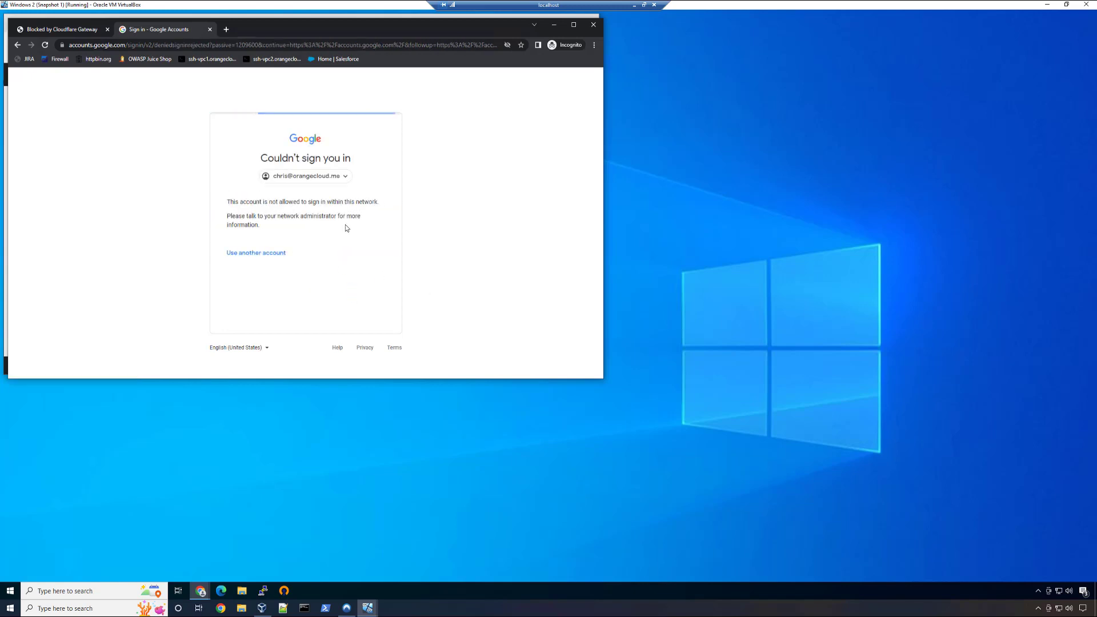
pyautogui.moveTo(264, 226); pyautogui.dragTo(224, 200)
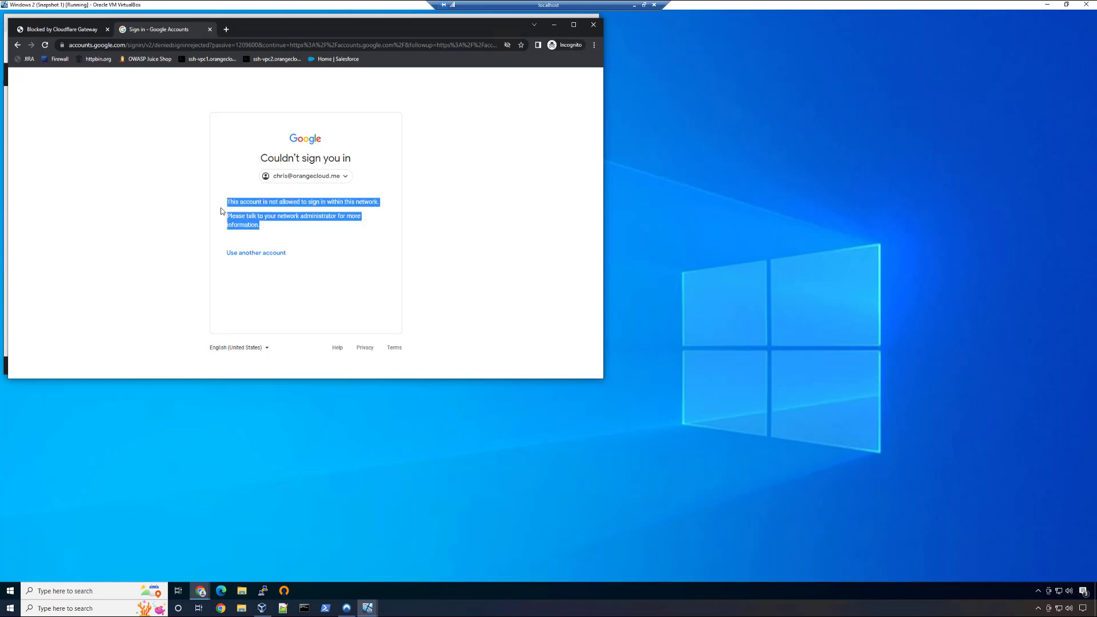
pyautogui.click(293, 225)
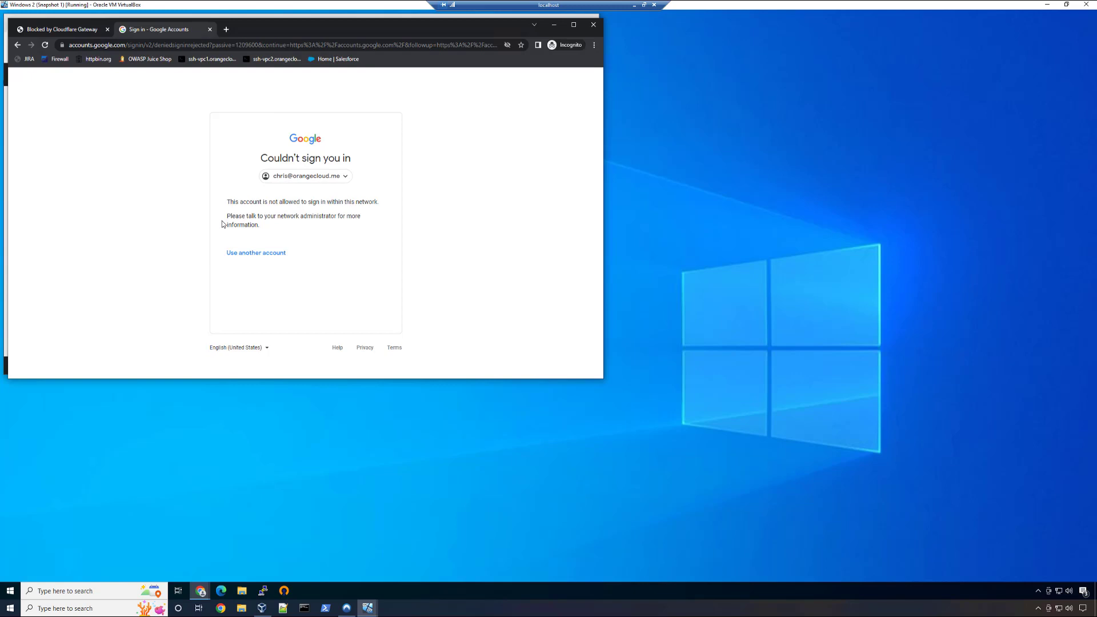
# - Open the WARP client on the Windows 2 virtual machine to check its Zero Trust connection status
pyautogui.press('alt')
pyautogui.click(1039, 591)
pyautogui.click(1035, 568)
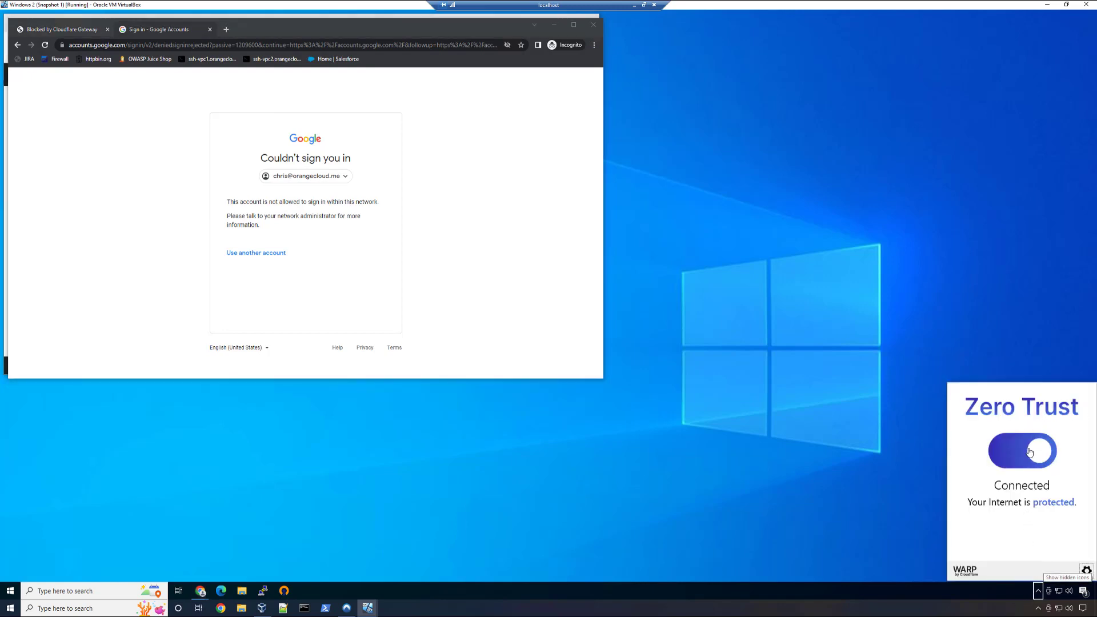
# - Switch to the Windows 1 virtual machine, check the WARP client's connection status there and dismiss the client
pyautogui.moveTo(345, 610)
pyautogui.click(235, 568)
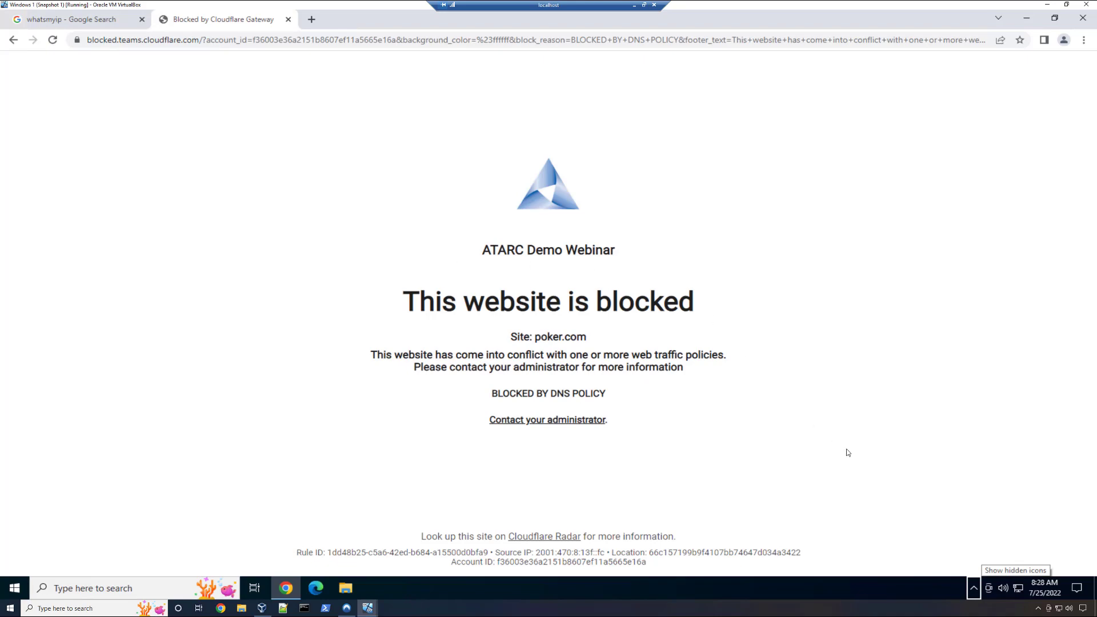
pyautogui.click(973, 589)
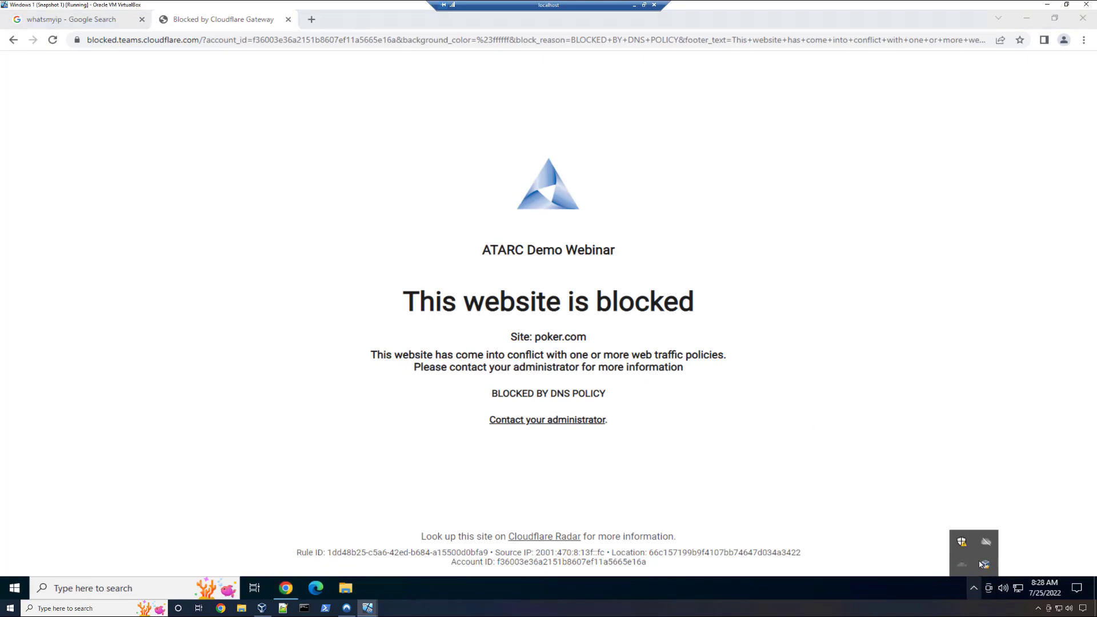
pyautogui.click(961, 560)
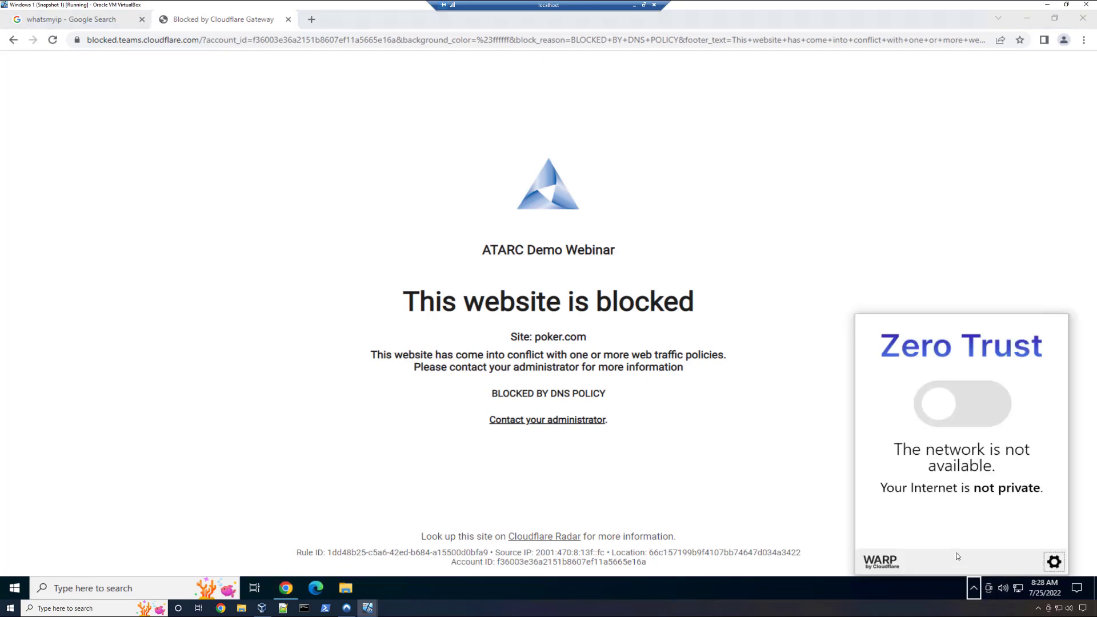
pyautogui.click(798, 406)
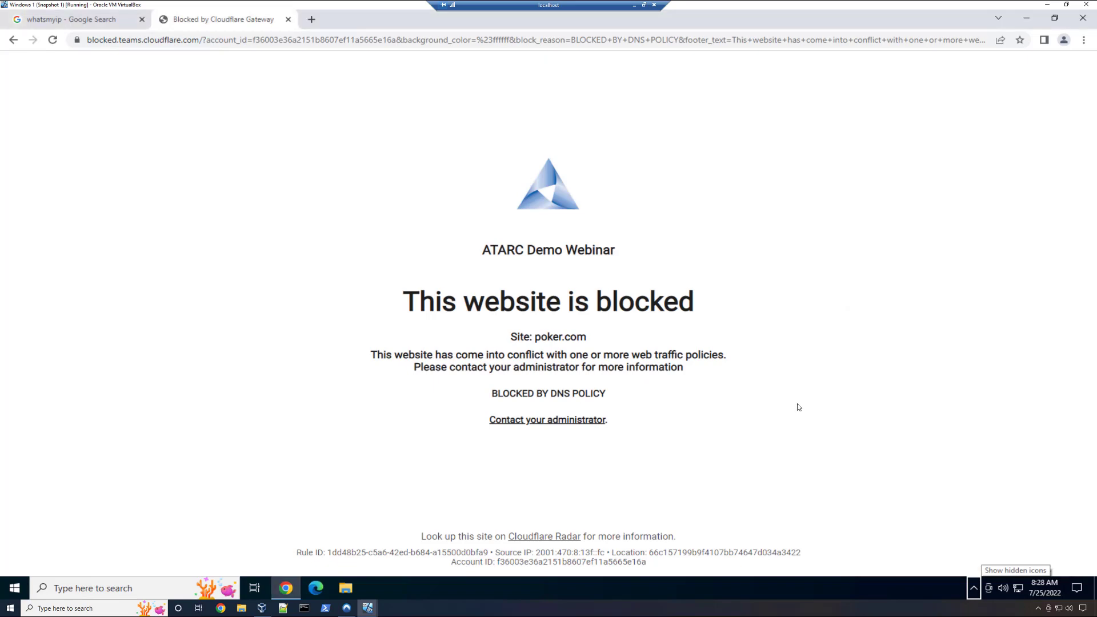
# - Check the public IP address in the whatsmyip search results, close the old blocked page and try poker.com in a new tab
pyautogui.click(95, 20)
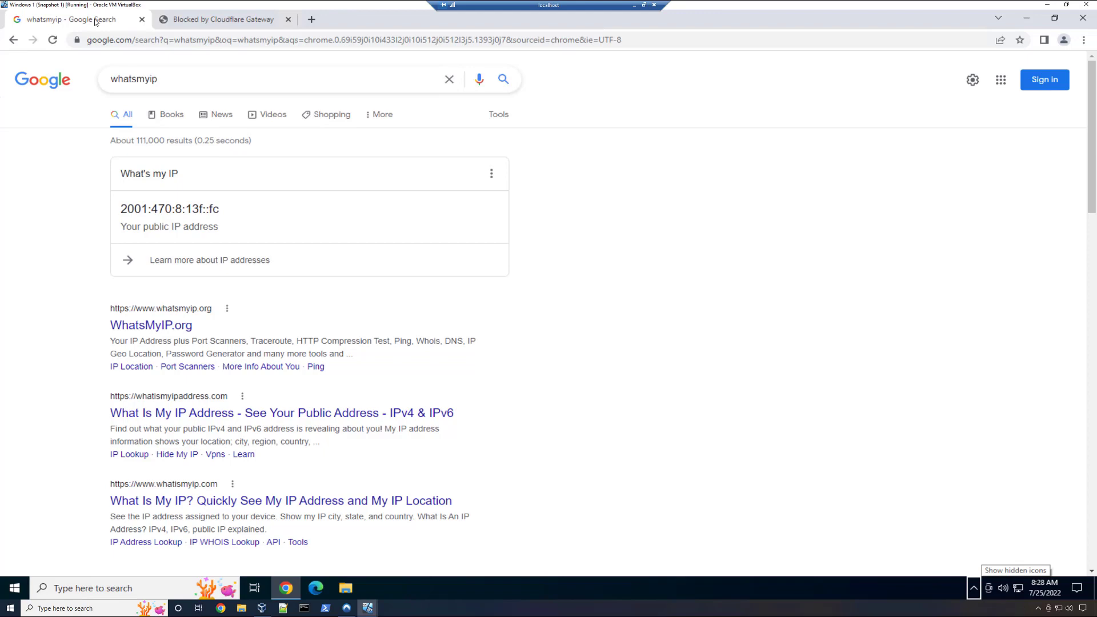
pyautogui.click(288, 20)
pyautogui.click(165, 20)
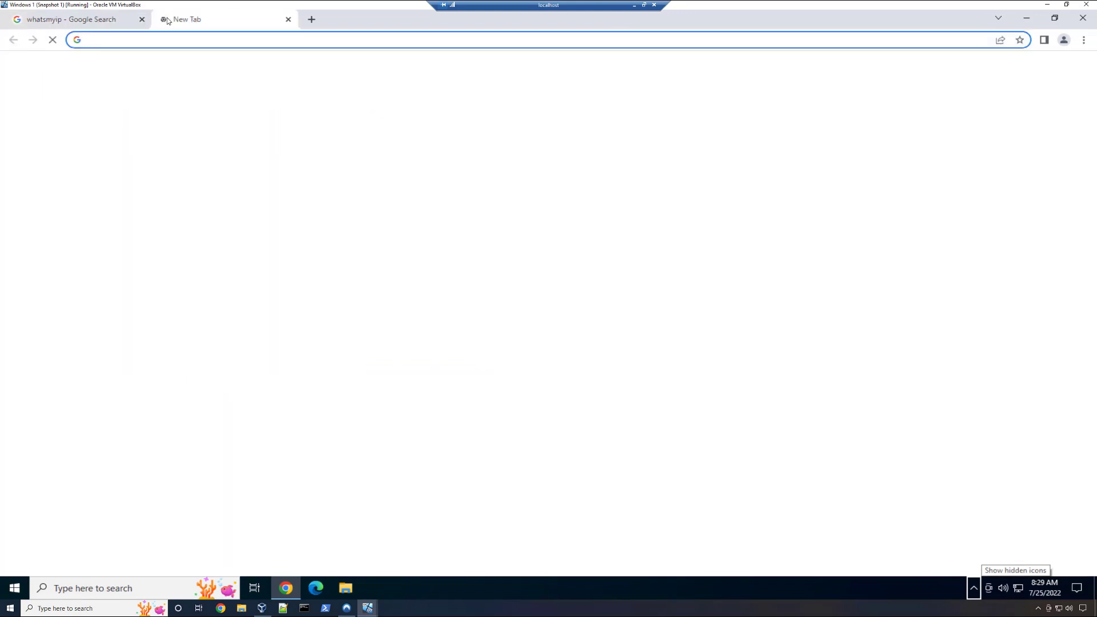
pyautogui.write('poker.com')
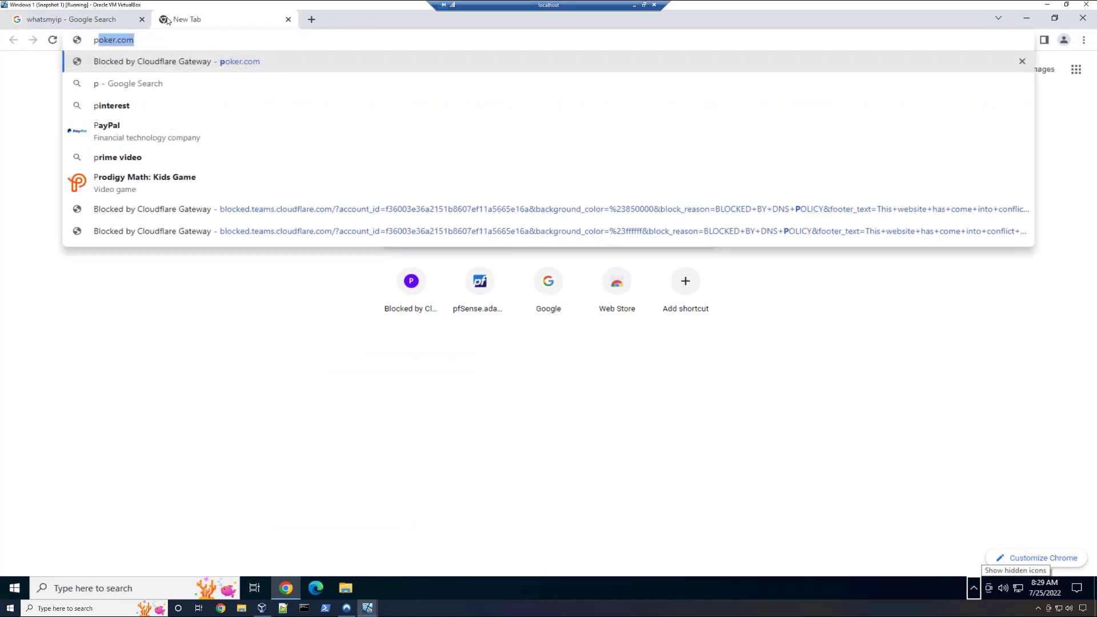
pyautogui.press('Return')
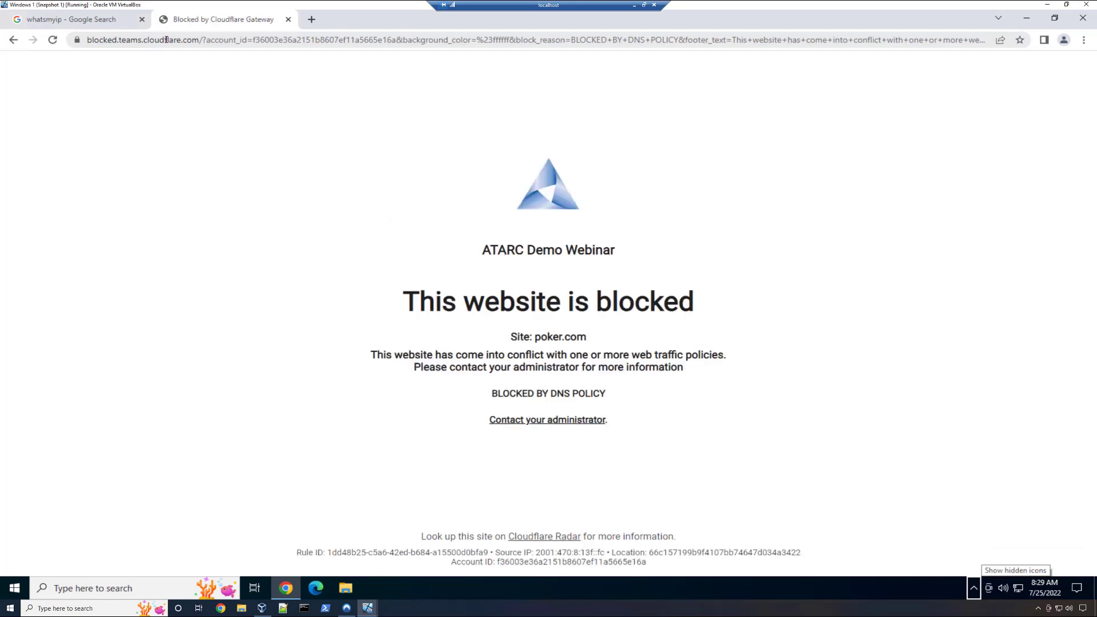
pyautogui.click(1083, 40)
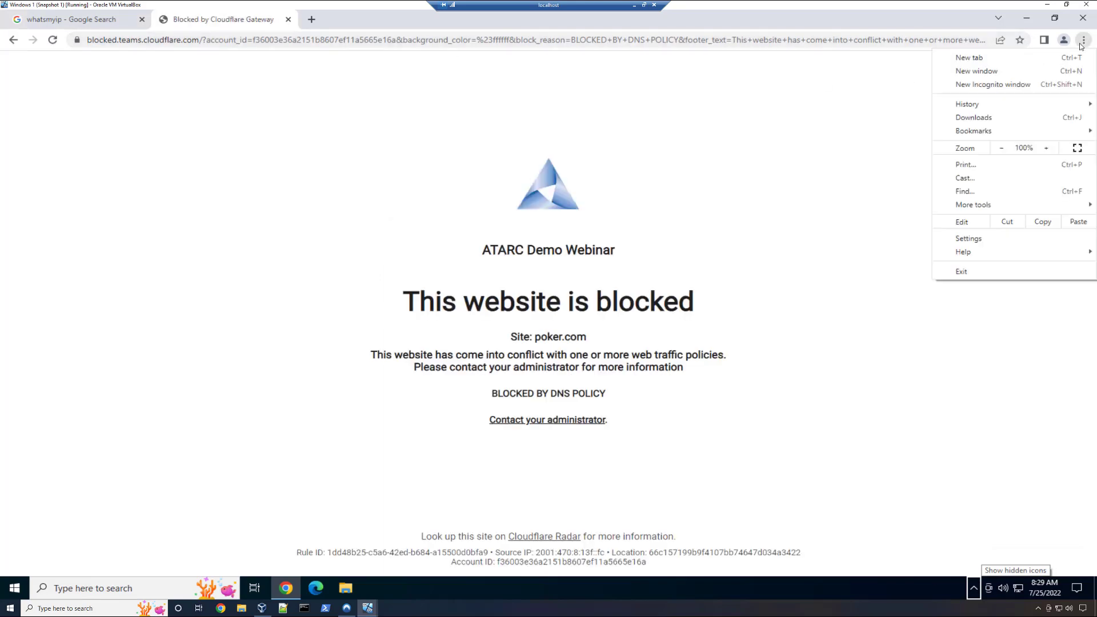
pyautogui.click(1081, 42)
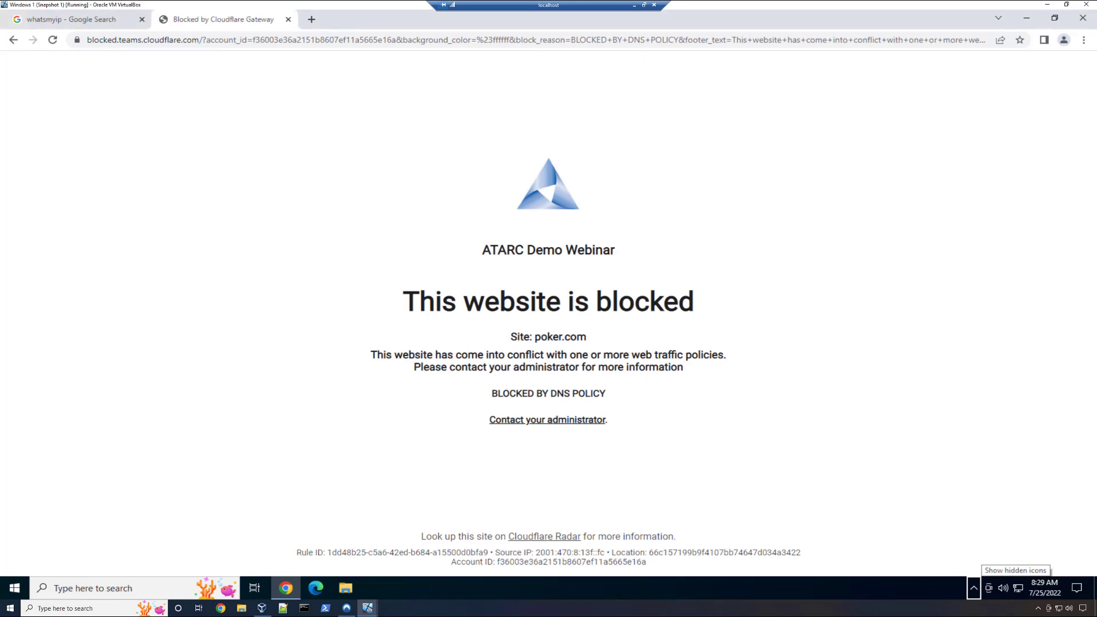
# - Switch to the Cloudflare Zero Trust dashboard and expand the [DEMO] Content Filter via WARP policy among the Gateway DNS policies
pyautogui.hotkey('alt', 'Tab')
pyautogui.hotkey('alt', 'Tab')
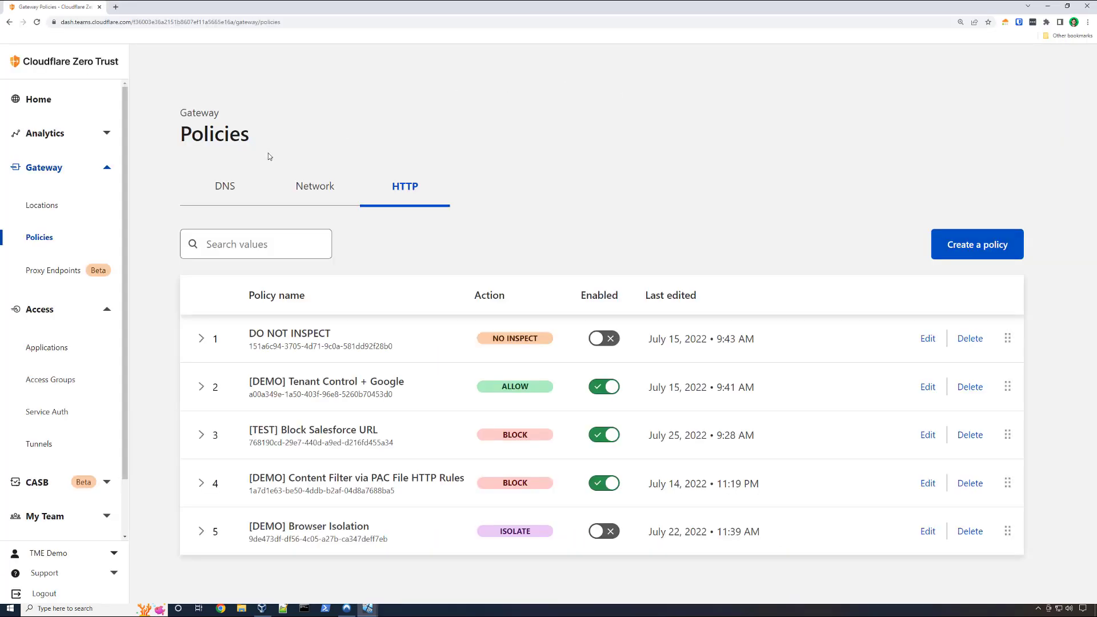
pyautogui.click(240, 192)
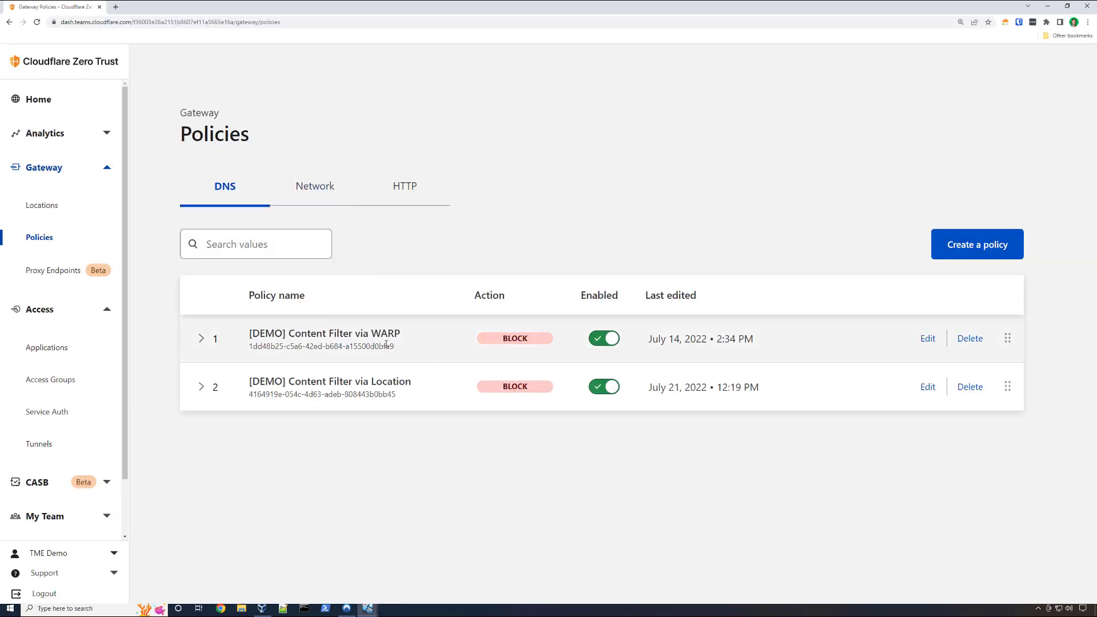
pyautogui.click(848, 342)
pyautogui.scroll(-1, 482, 455)
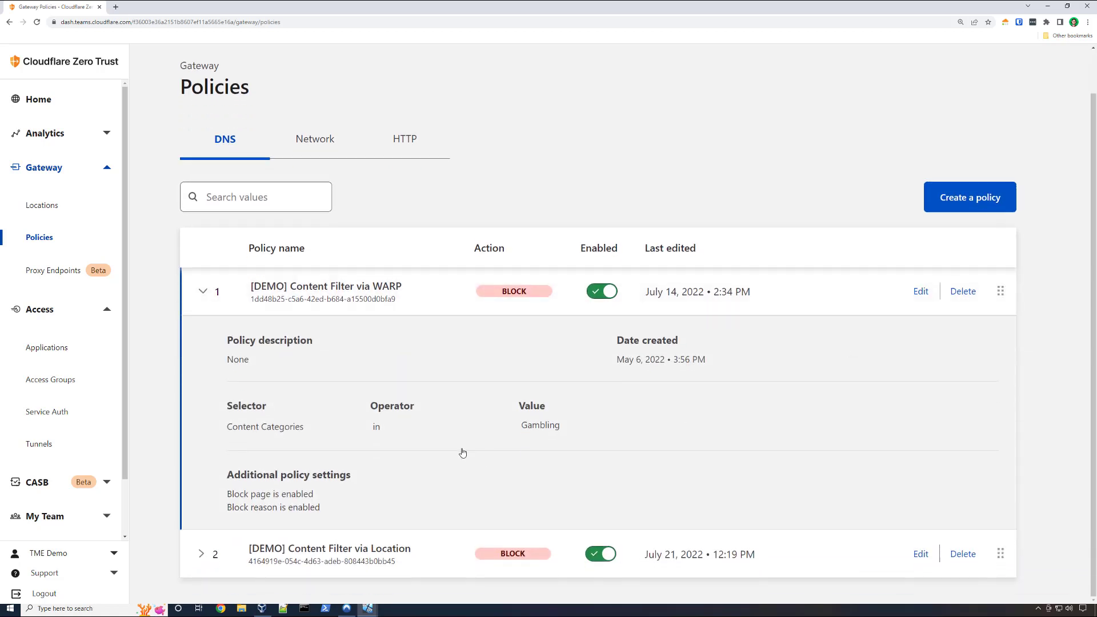
# - Expand the [DEMO] Content Filter via Location DNS policy and highlight its Location condition
pyautogui.click(406, 569)
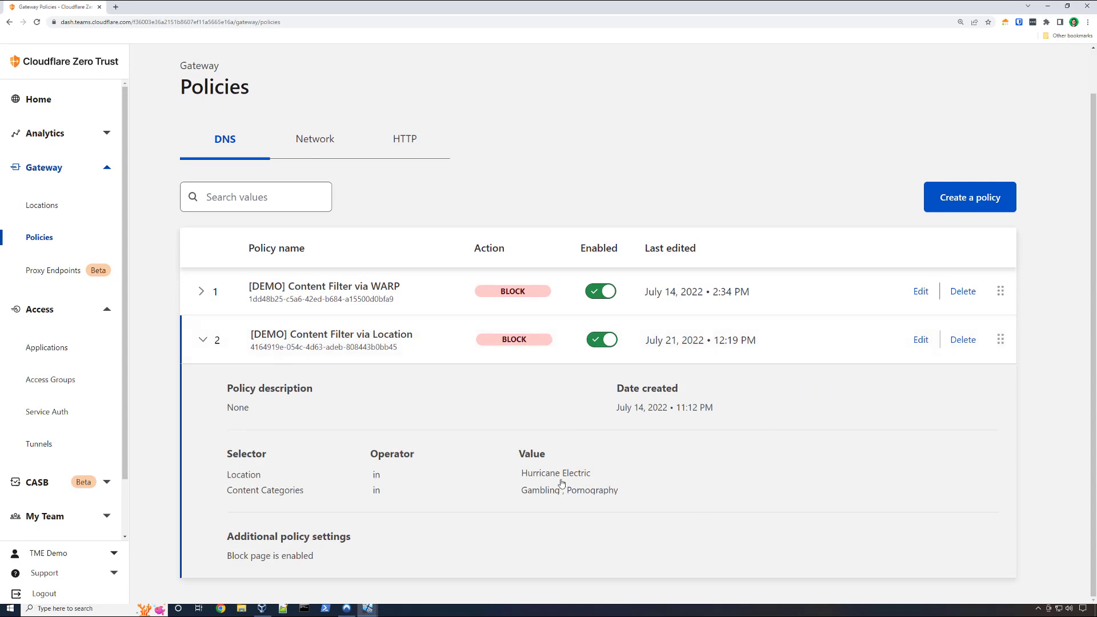
pyautogui.moveTo(595, 473); pyautogui.dragTo(218, 479)
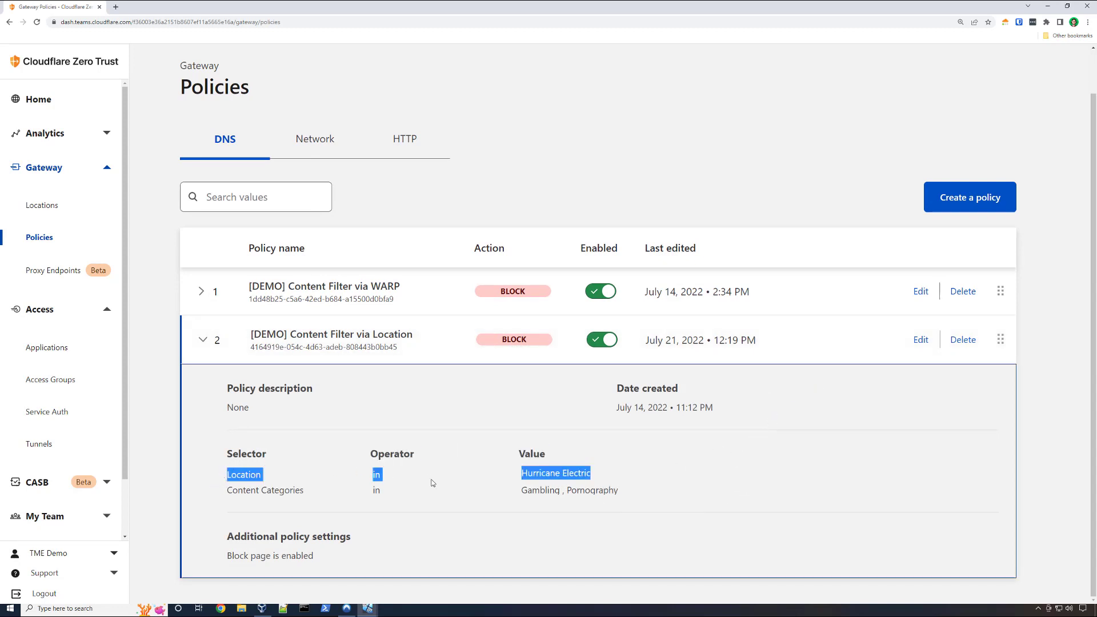
pyautogui.click(416, 492)
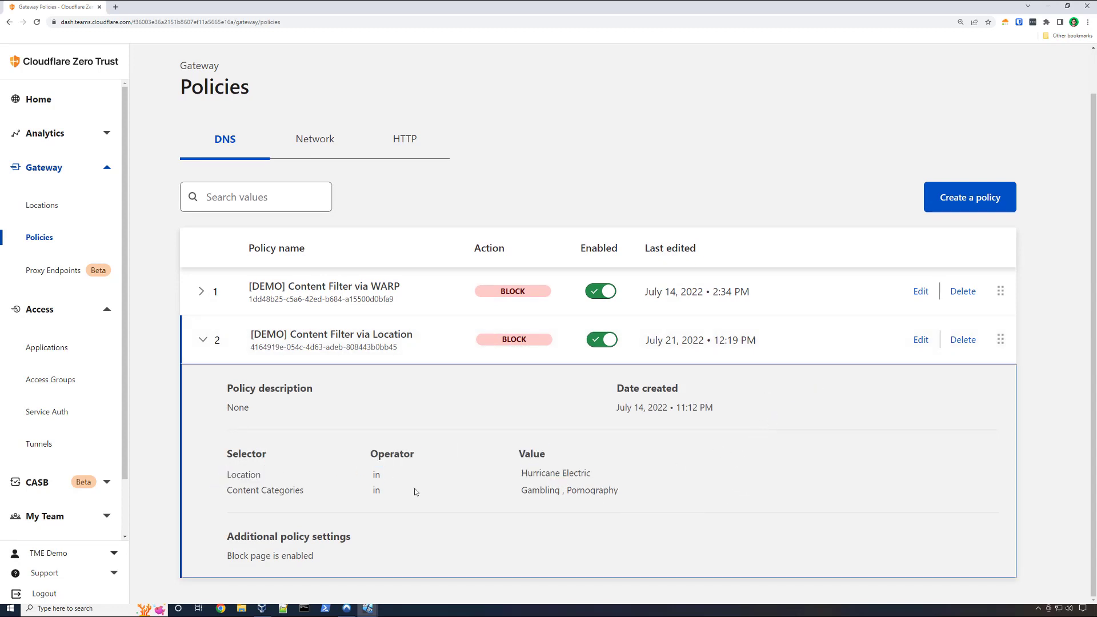
# - Review the Location policy's expression in its edit form, leave without changes and expand the policy in the DNS list again
pyautogui.click(916, 339)
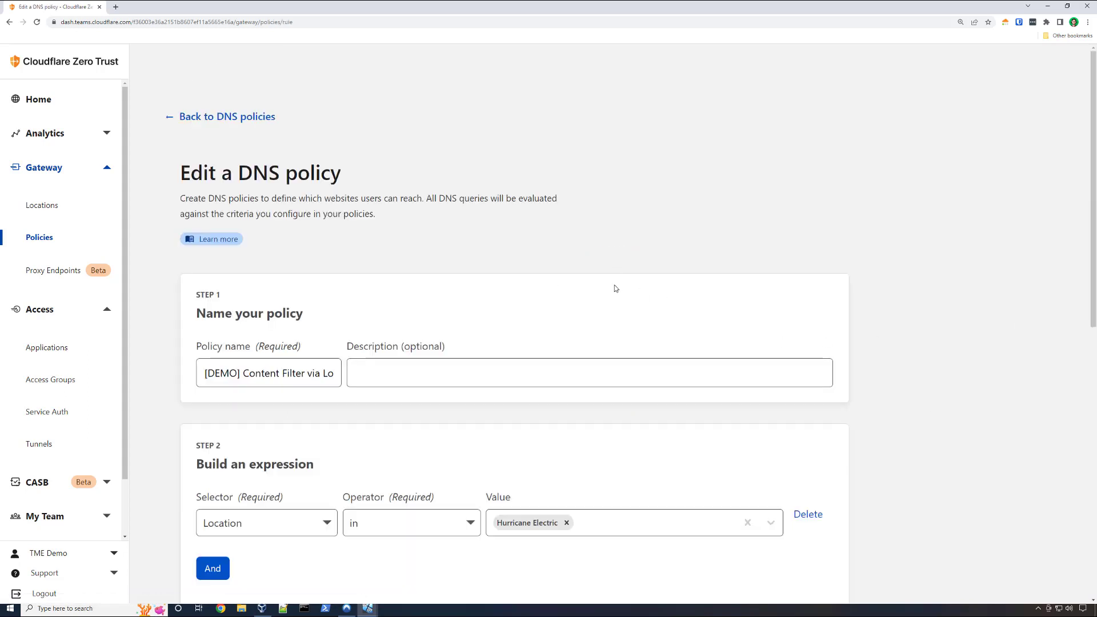
pyautogui.scroll(-4, 616, 289)
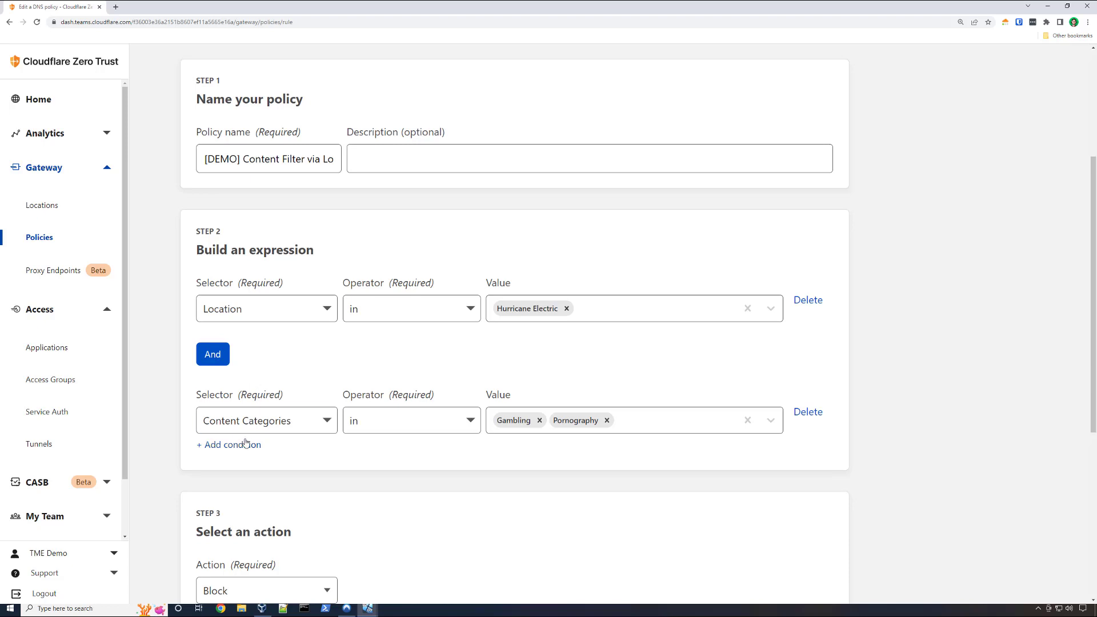
pyautogui.scroll(3, 247, 422)
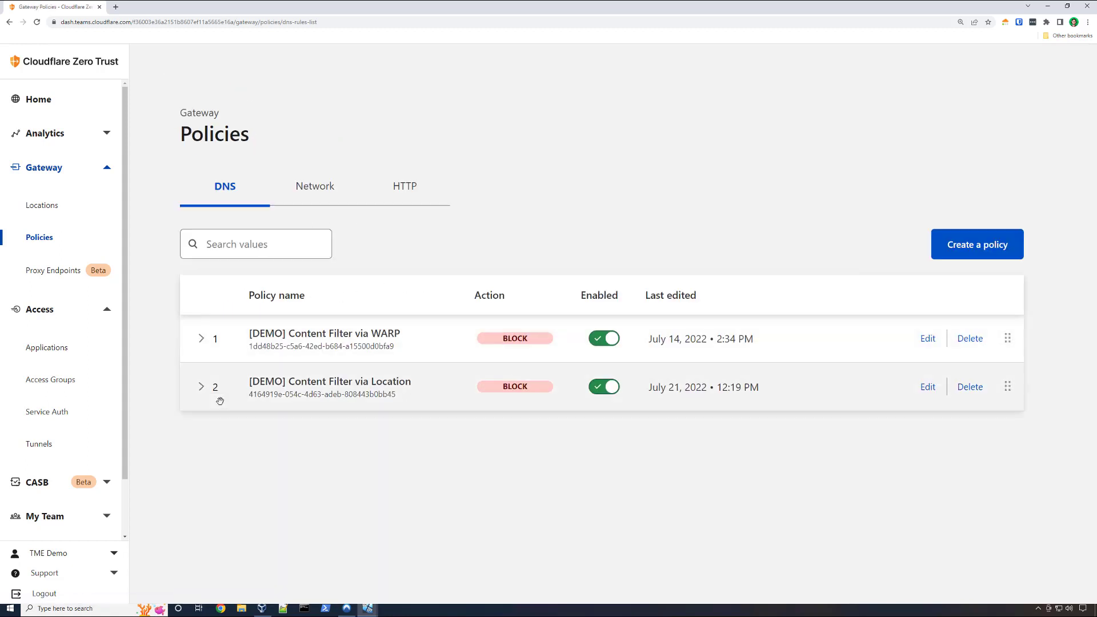
pyautogui.click(222, 400)
pyautogui.scroll(-1, 333, 411)
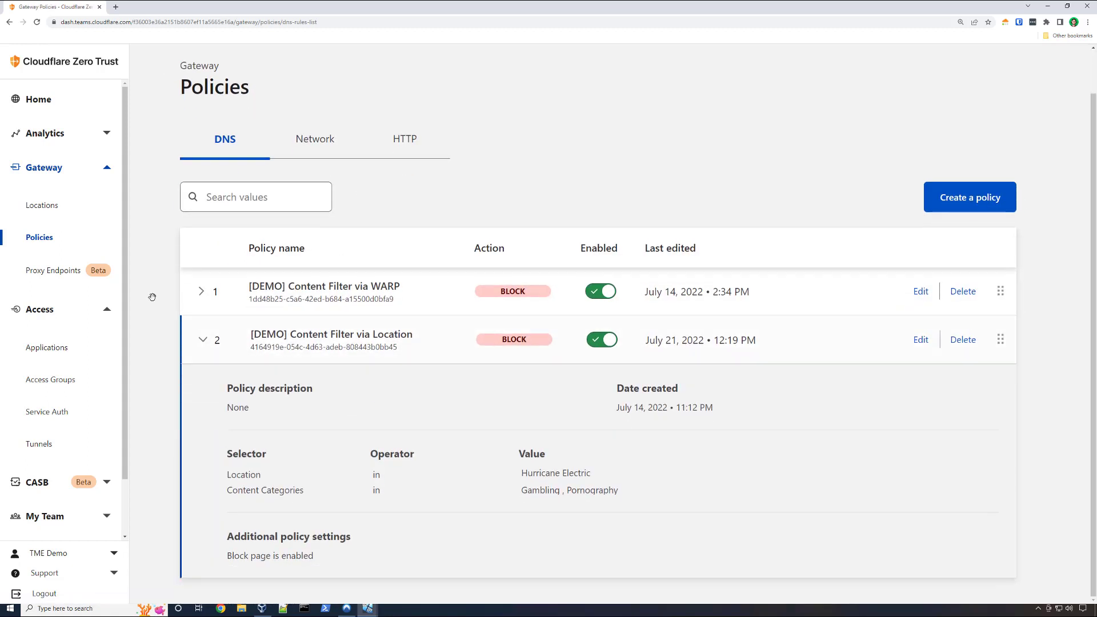
# - Open the Gateway locations, expand Hurricane Electric and highlight its DNS over HTTPS address
pyautogui.click(54, 214)
pyautogui.click(405, 316)
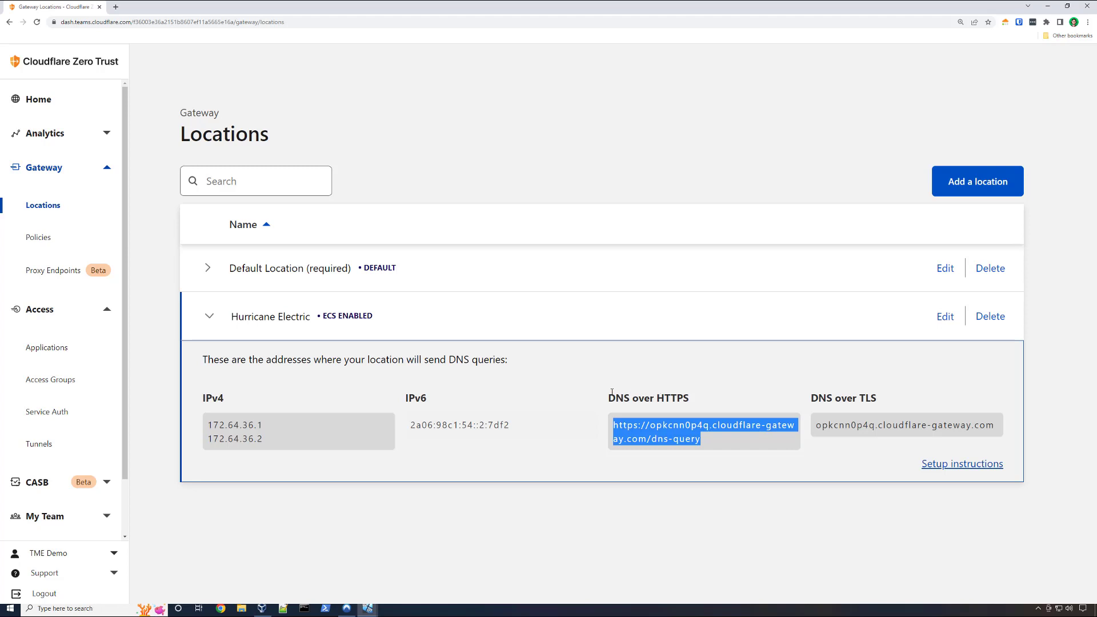
pyautogui.click(480, 163)
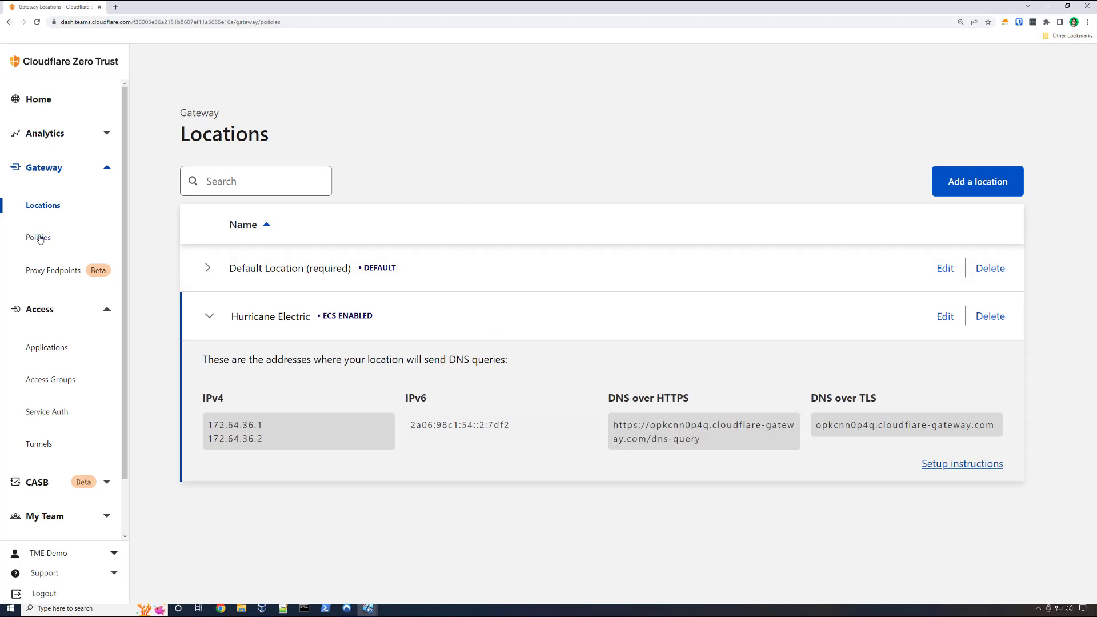
# - Open the Gateway HTTP policies and expand the [DEMO] Tenant Control + Google policy
pyautogui.click(40, 237)
pyautogui.click(421, 205)
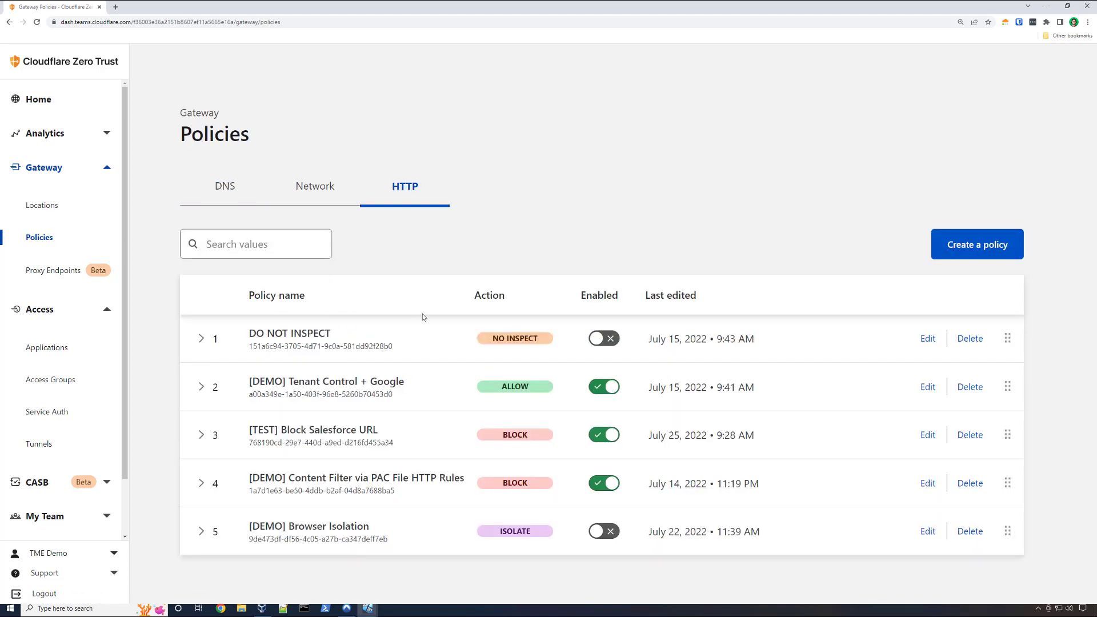
pyautogui.click(216, 434)
pyautogui.click(216, 435)
pyautogui.click(328, 388)
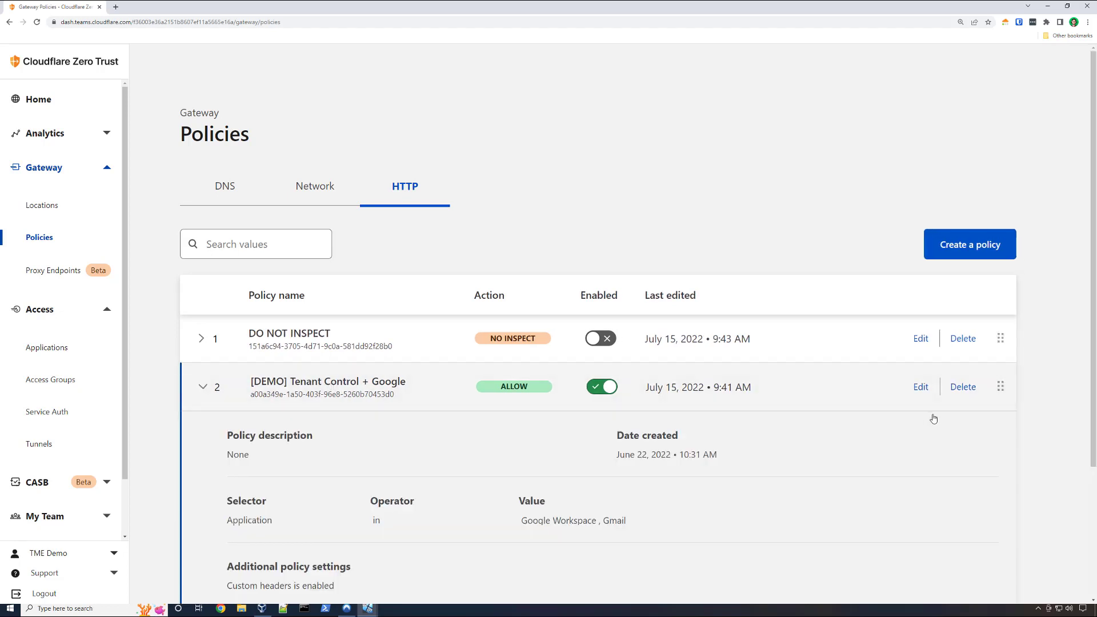
# - Open the Tenant Control + Google policy for editing and highlight its X-Googapps-Allowed-Domains custom header
pyautogui.click(919, 388)
pyautogui.scroll(-3, 731, 357)
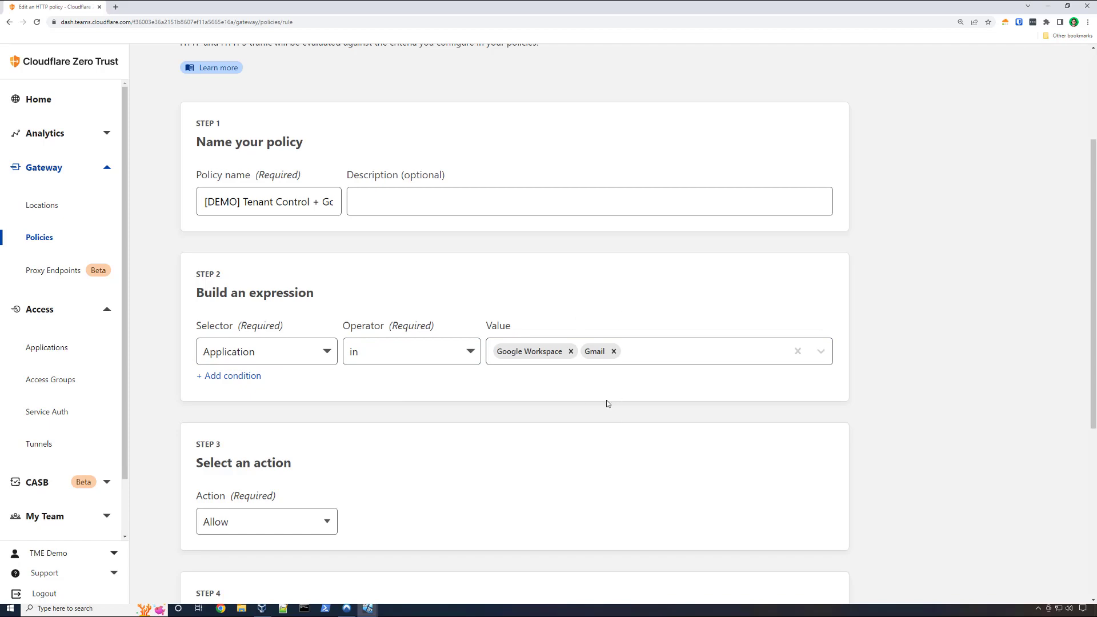
pyautogui.scroll(-5, 610, 402)
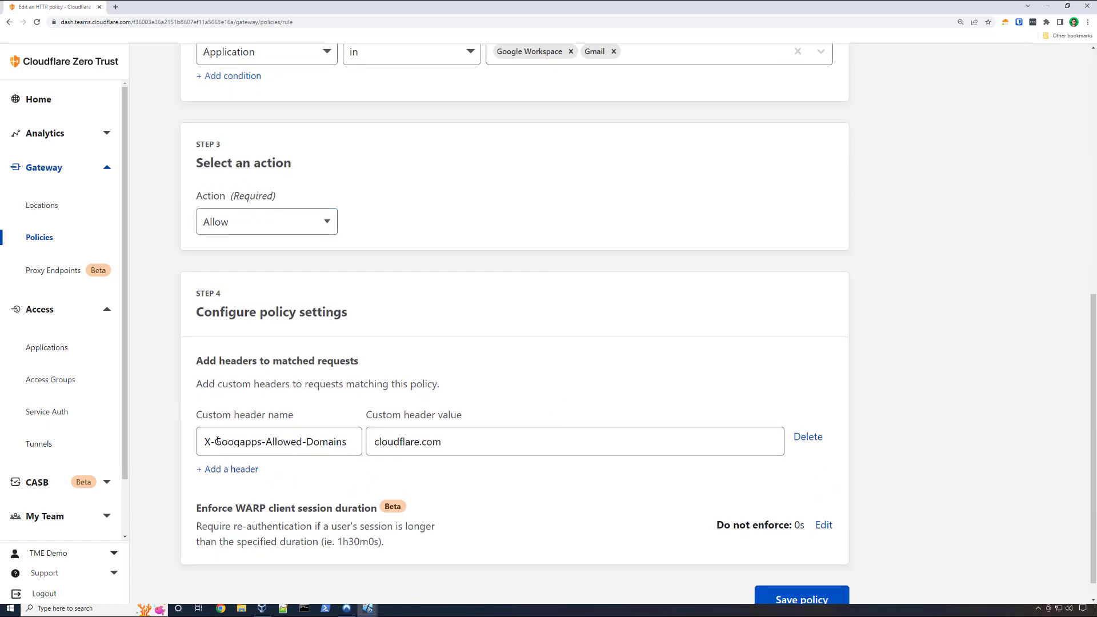
pyautogui.moveTo(202, 441); pyautogui.dragTo(416, 443)
pyautogui.click(368, 407)
# - Review the policy's application expression again and return to the HTTP policies without saving
pyautogui.scroll(3, 588, 463)
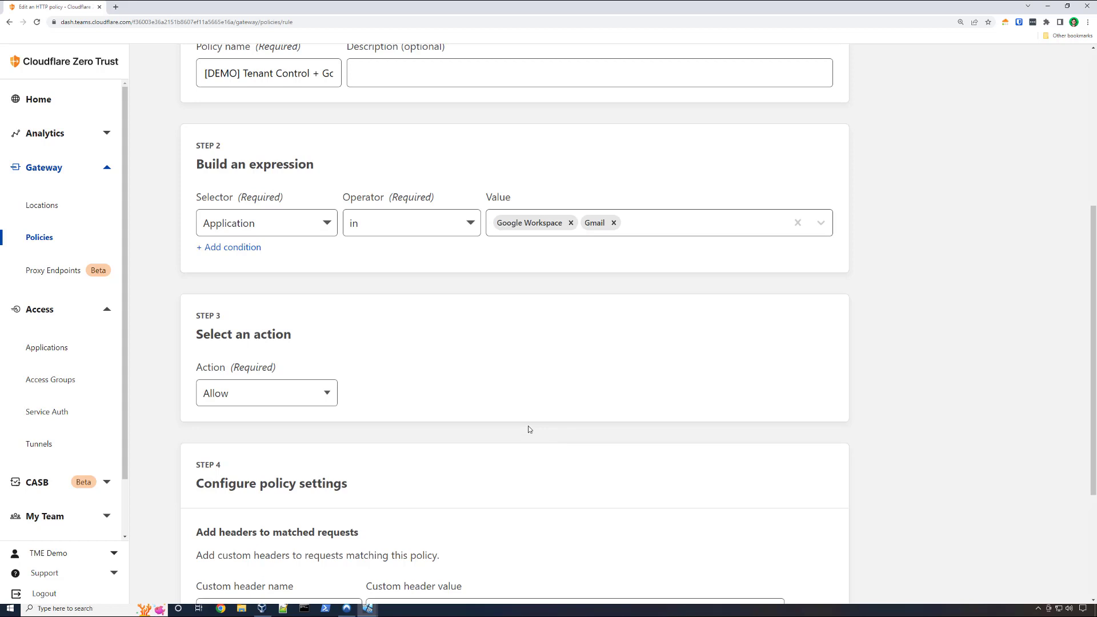
pyautogui.scroll(5, 528, 429)
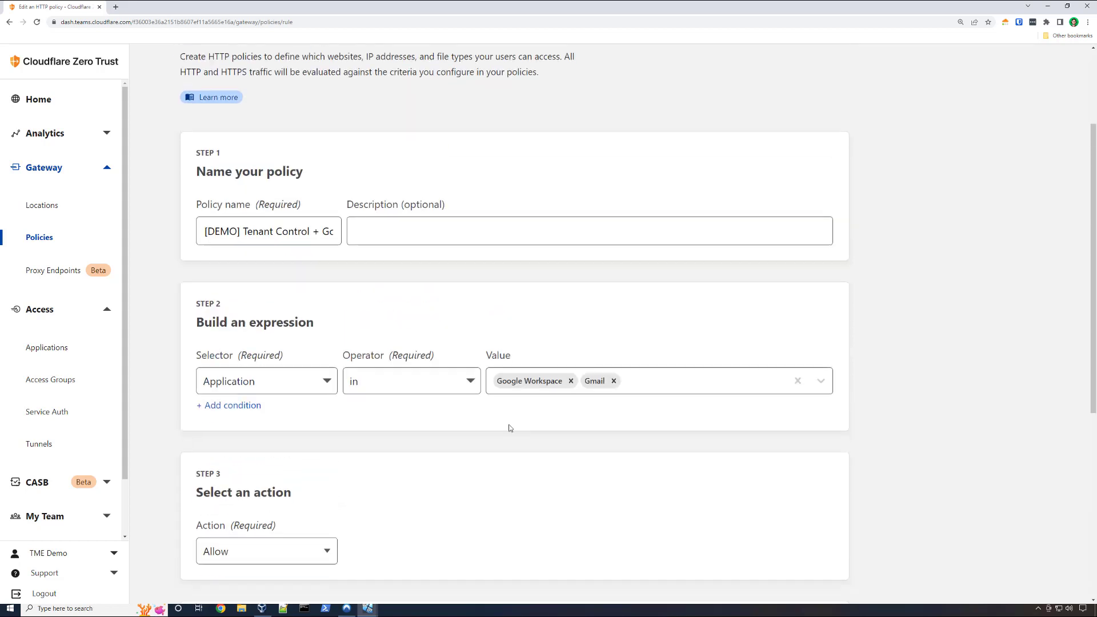
pyautogui.click(205, 114)
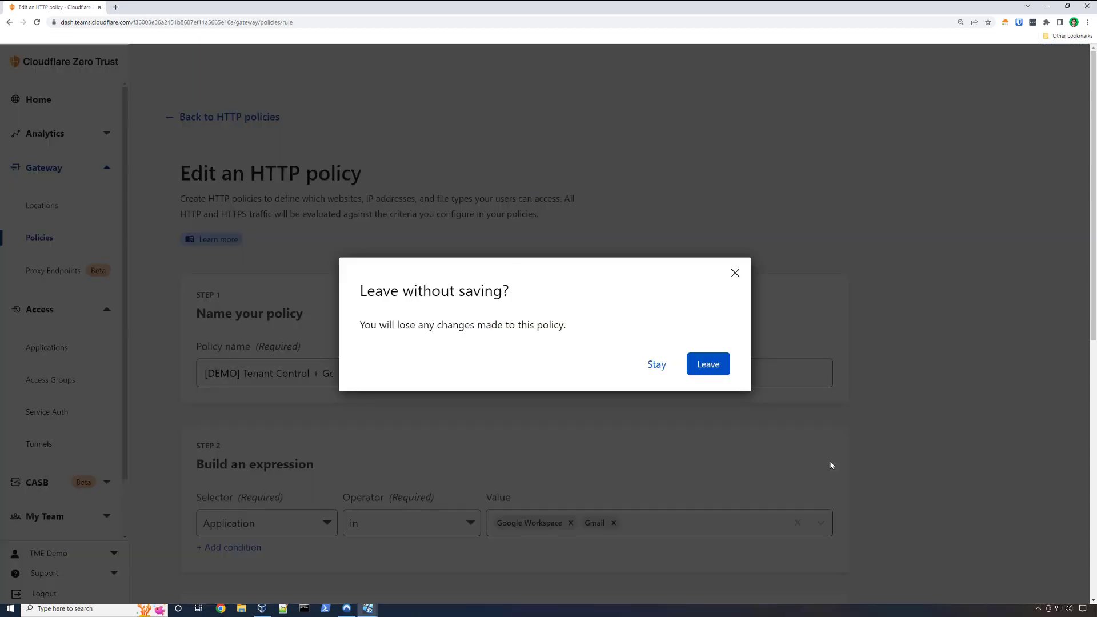
pyautogui.click(709, 364)
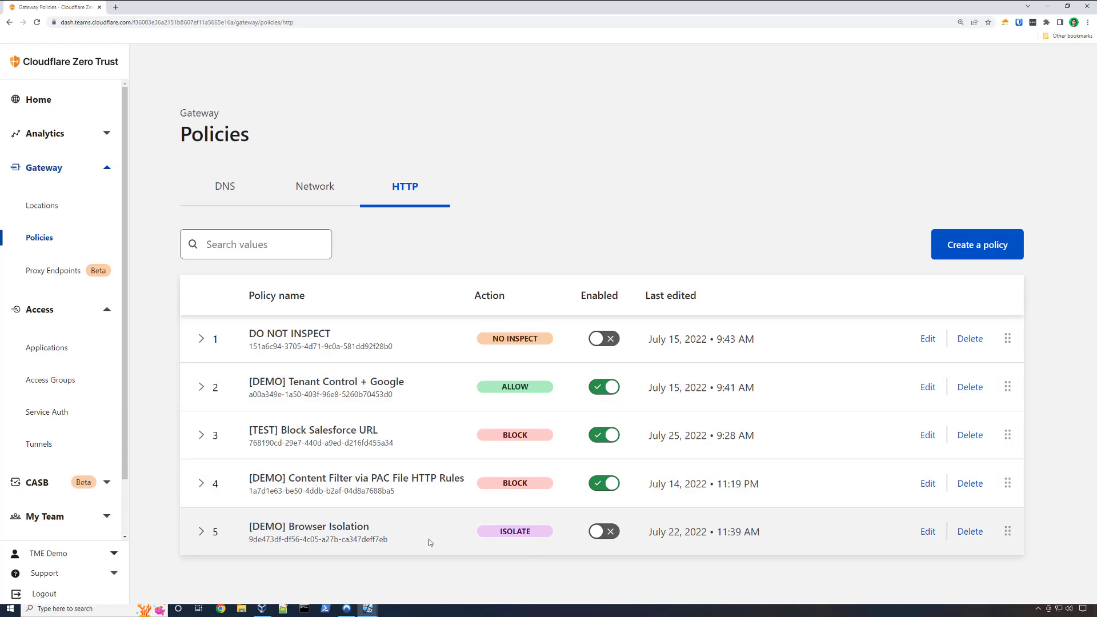
# - Expand the [DEMO] Browser Isolation HTTP policy, review its settings and enable it
pyautogui.click(197, 531)
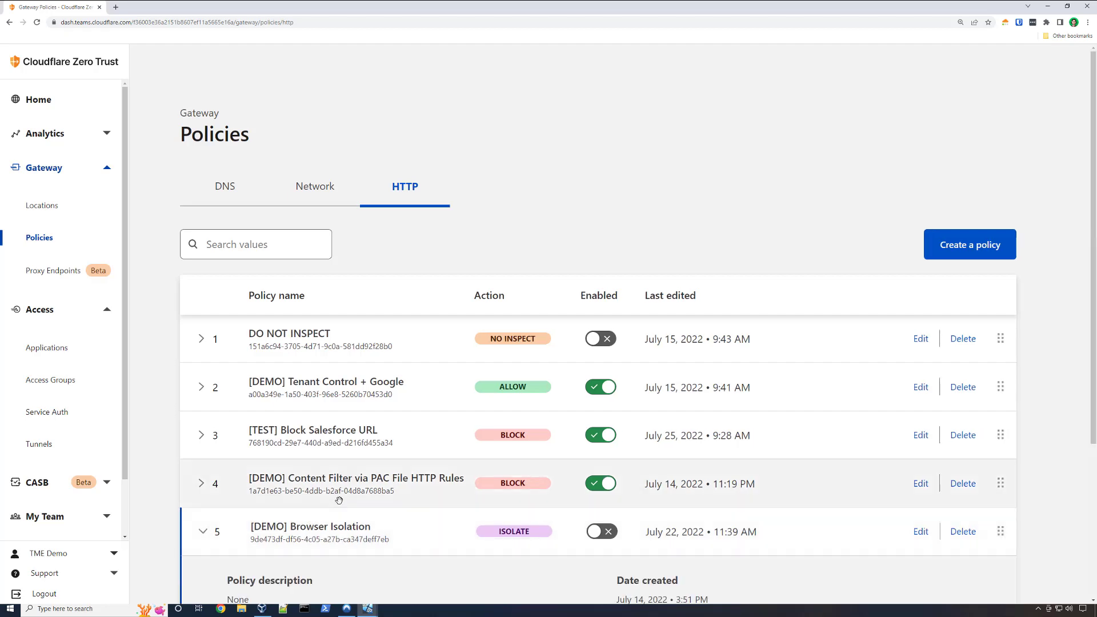
pyautogui.scroll(-3, 339, 500)
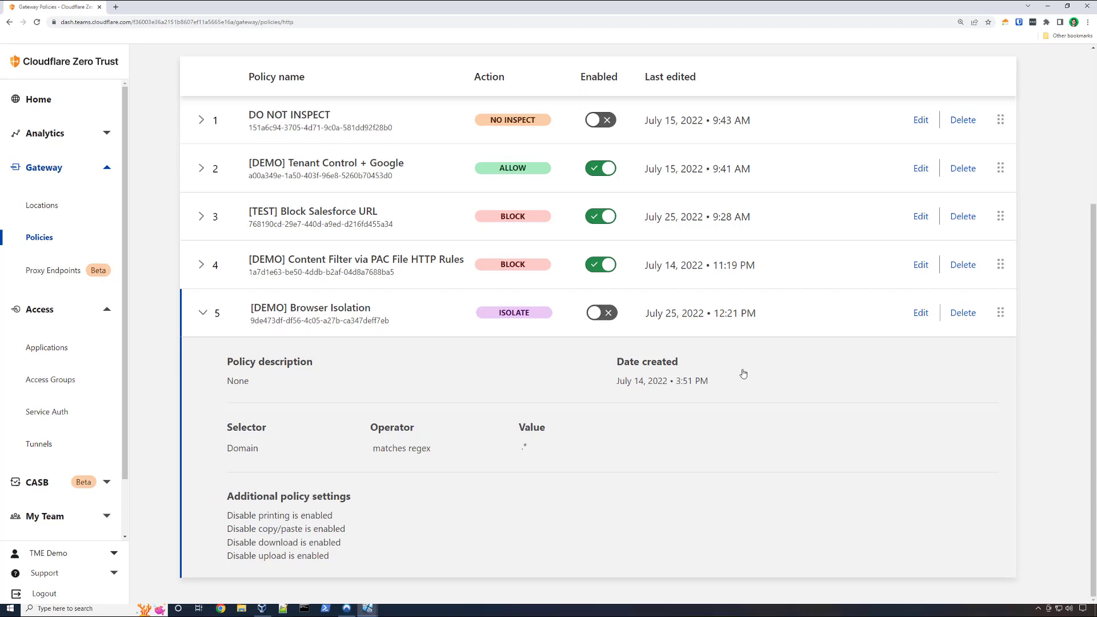
pyautogui.click(602, 312)
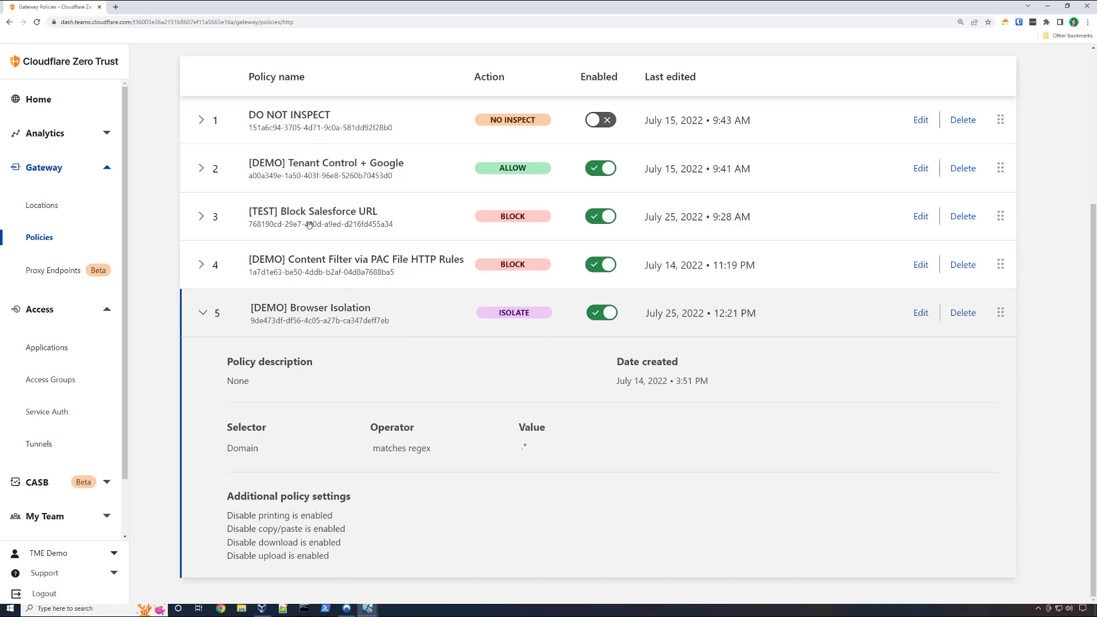
# - Log in to the Access App Launcher at tmedemo.cloudflareaccess.com in a new tab and launch Browser Isolation
pyautogui.click(117, 7)
pyautogui.write('tme')
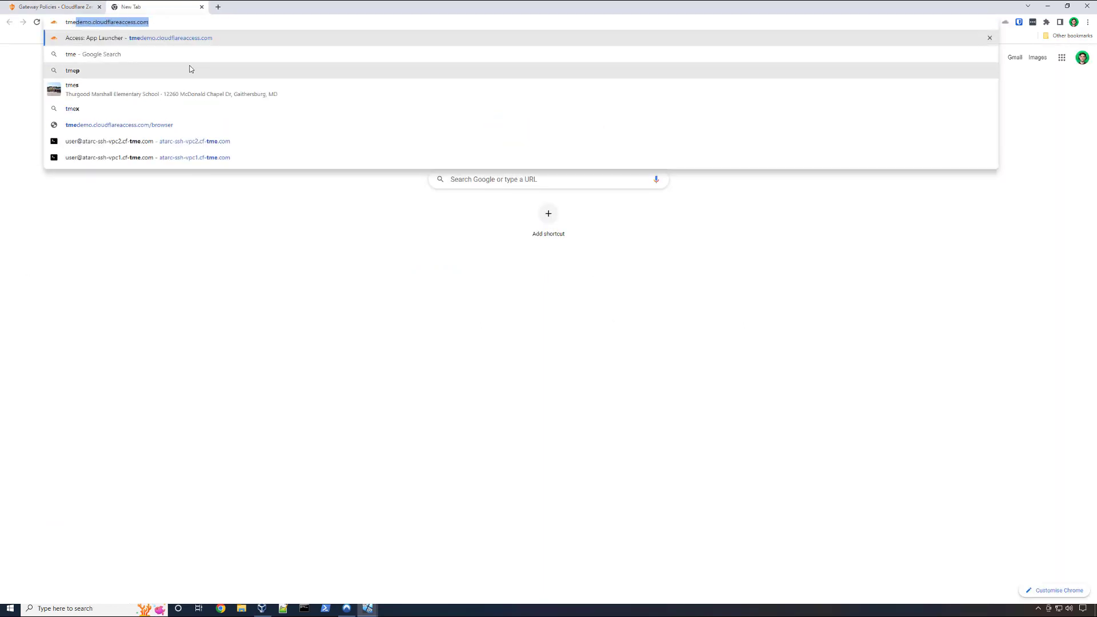
pyautogui.click(199, 38)
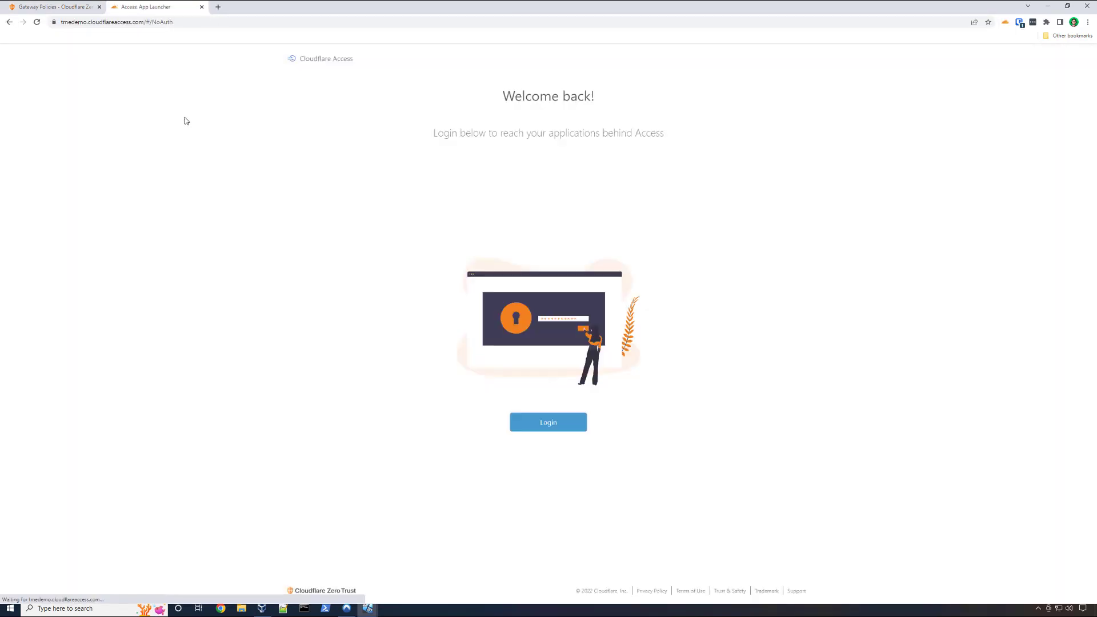
pyautogui.click(542, 423)
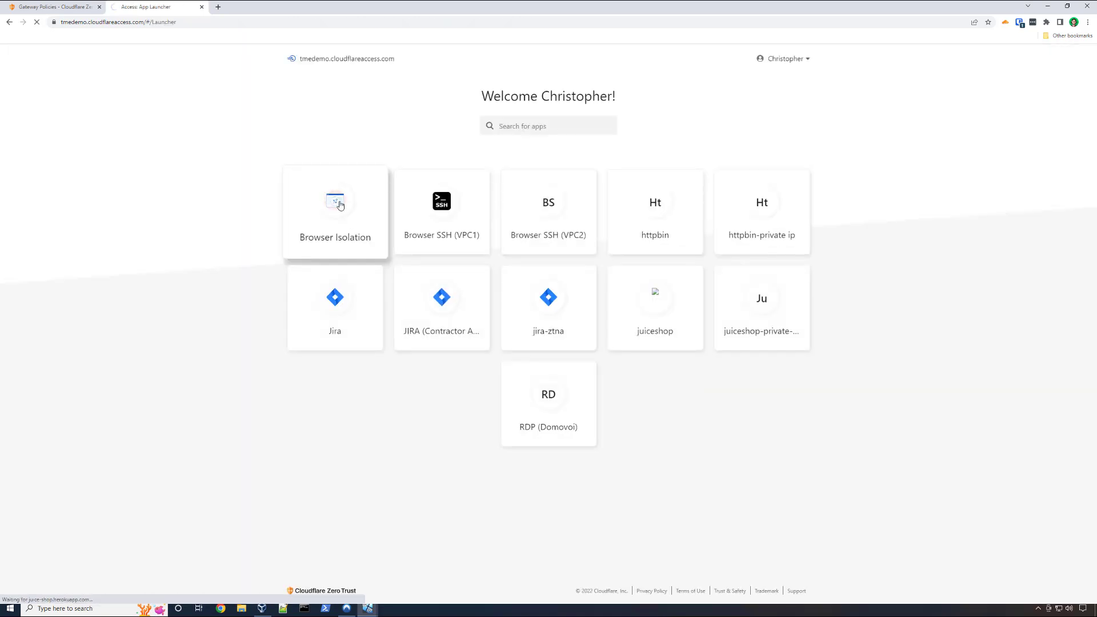
pyautogui.click(340, 204)
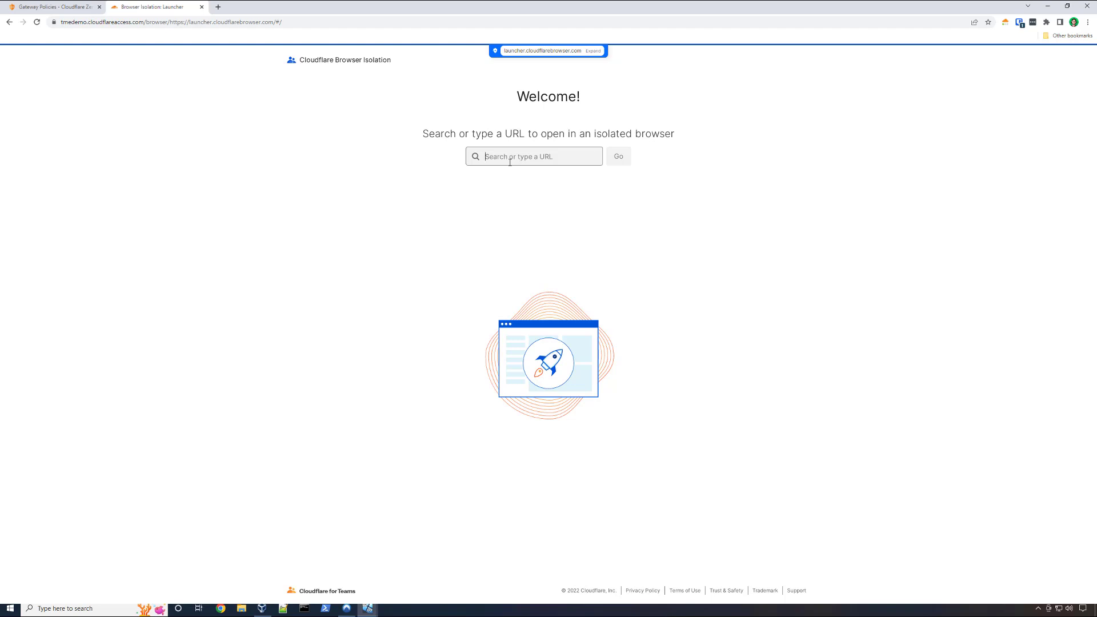
# - Search for "office 365" in the isolated browser and open the Office 365 login result
pyautogui.write('office 365')
pyautogui.press('Return')
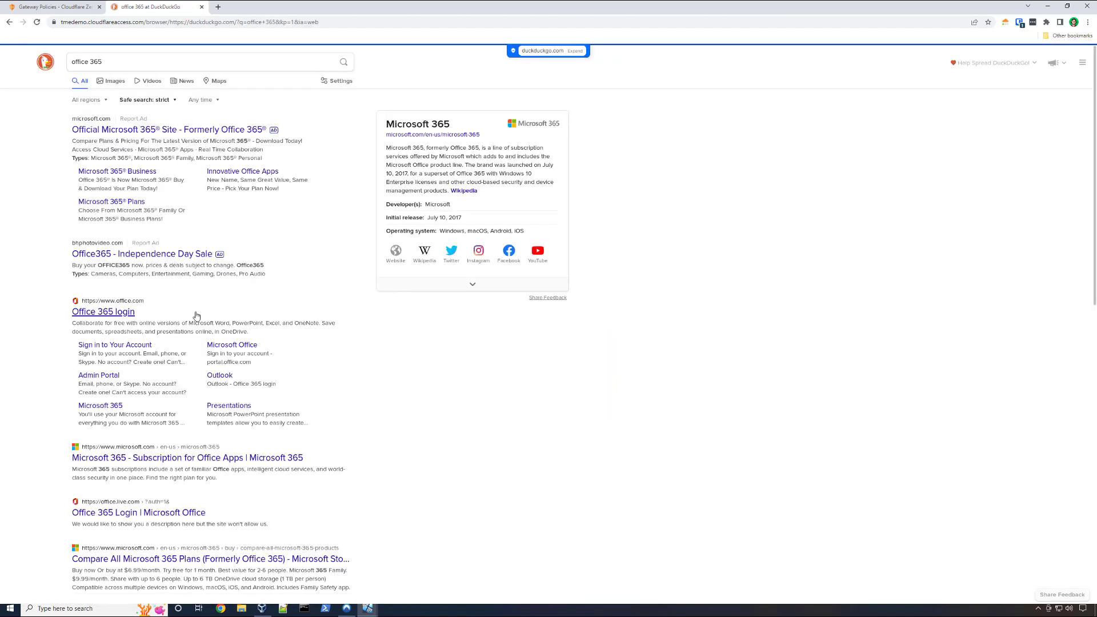
pyautogui.click(127, 312)
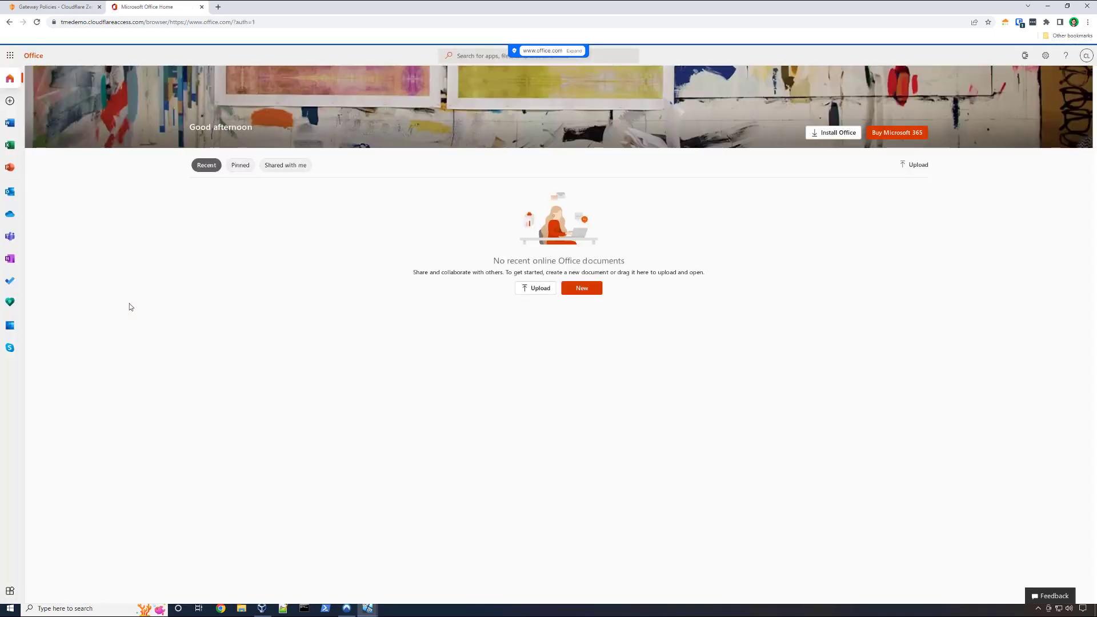
# - Display the isolated browser's debug information, highlight its Performance section and close it
pyautogui.hotkey('ctrl', 'alt', 'shift', 'd')
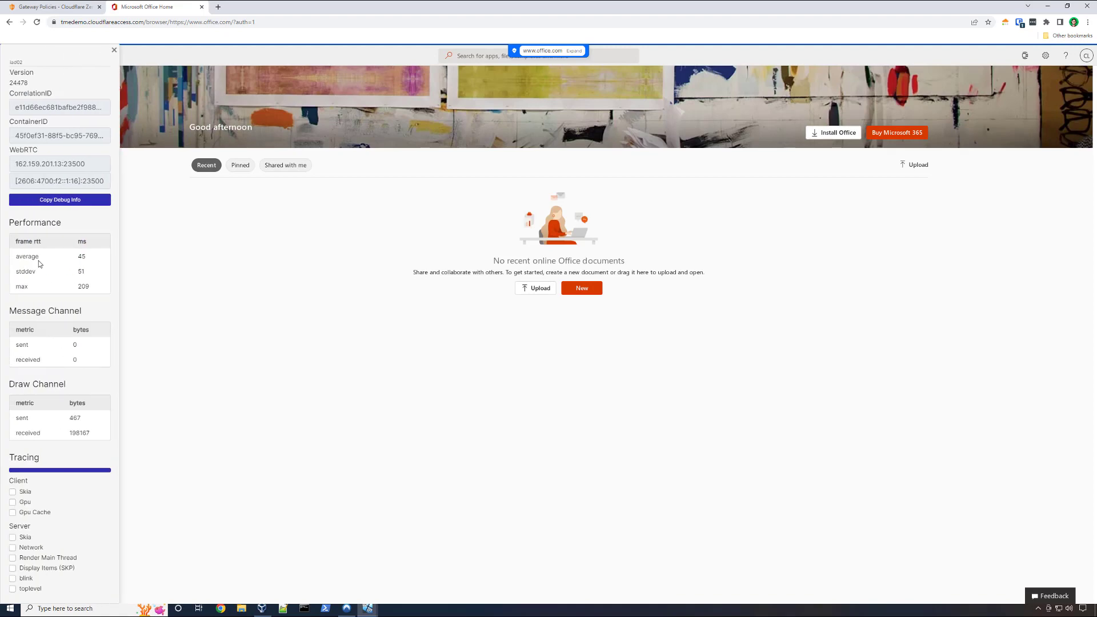
pyautogui.moveTo(9, 223); pyautogui.dragTo(72, 235)
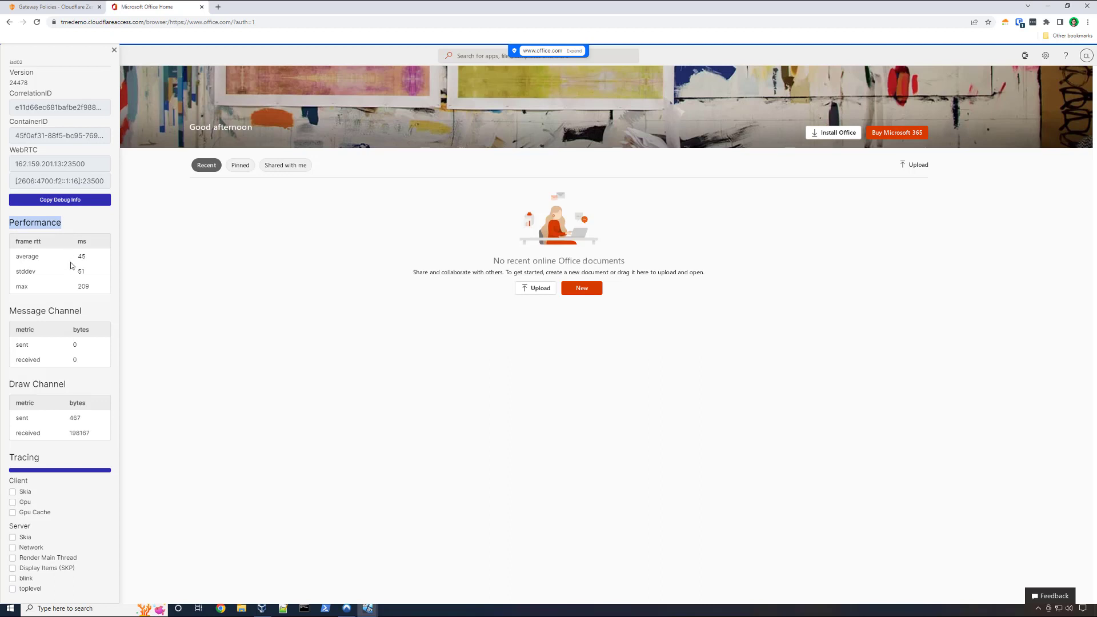
pyautogui.click(200, 249)
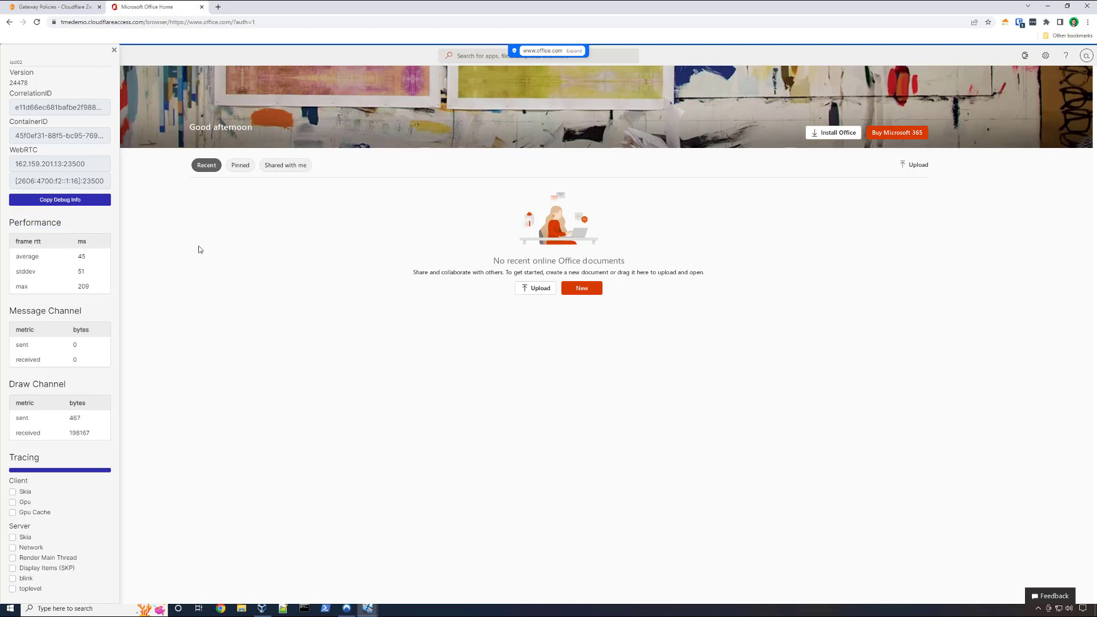
pyautogui.click(115, 51)
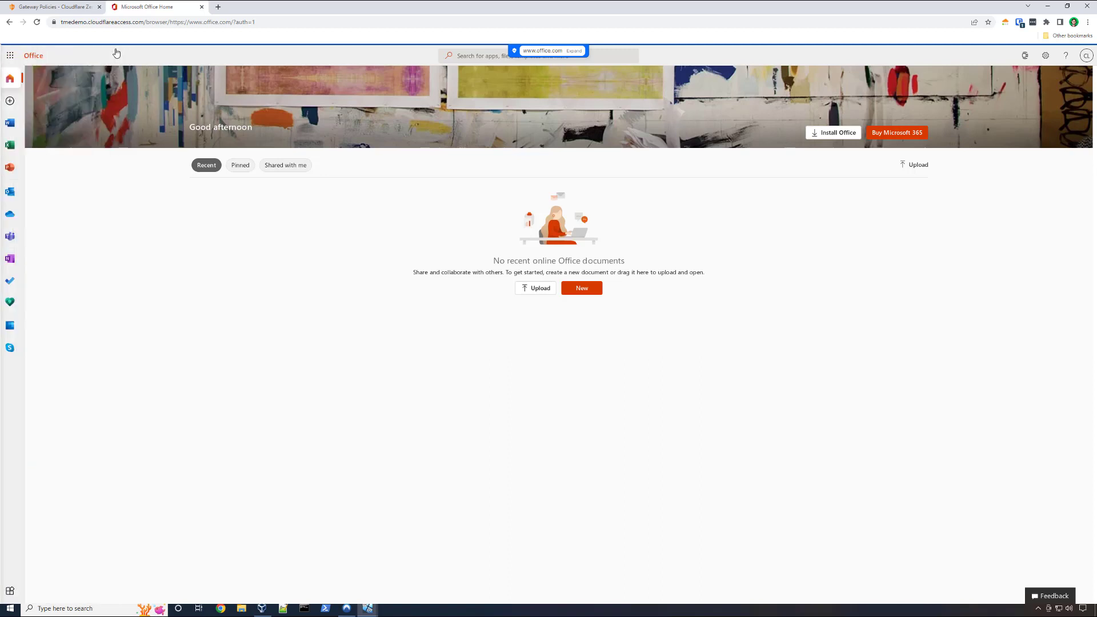
# - Open Outlook from the Office home page and view the Sensitive Information message in Sent Items
pyautogui.click(17, 200)
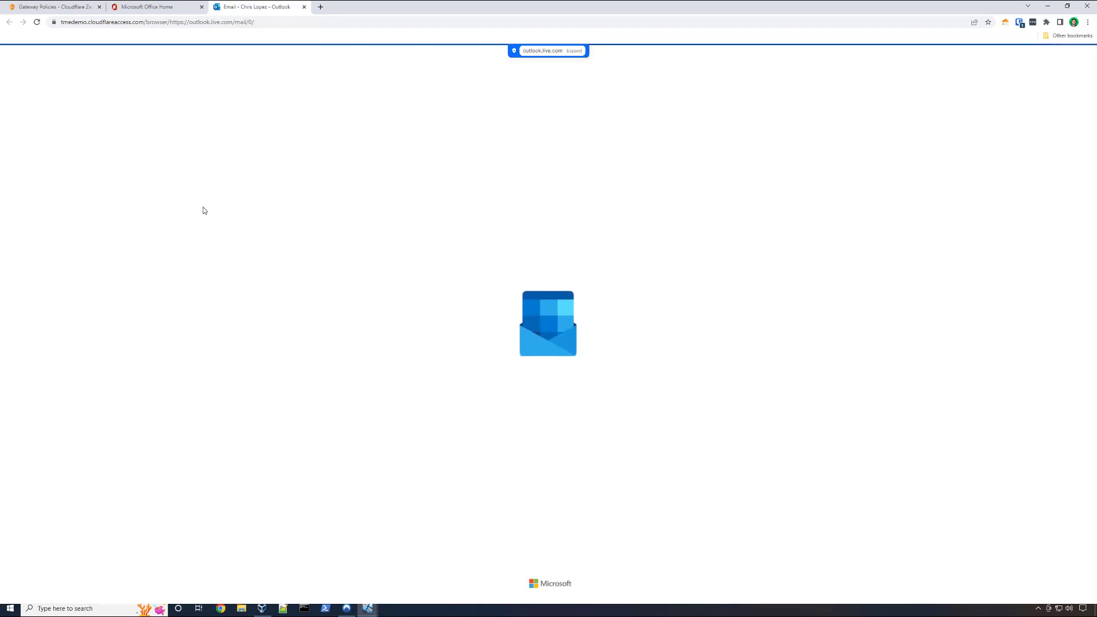
pyautogui.click(66, 189)
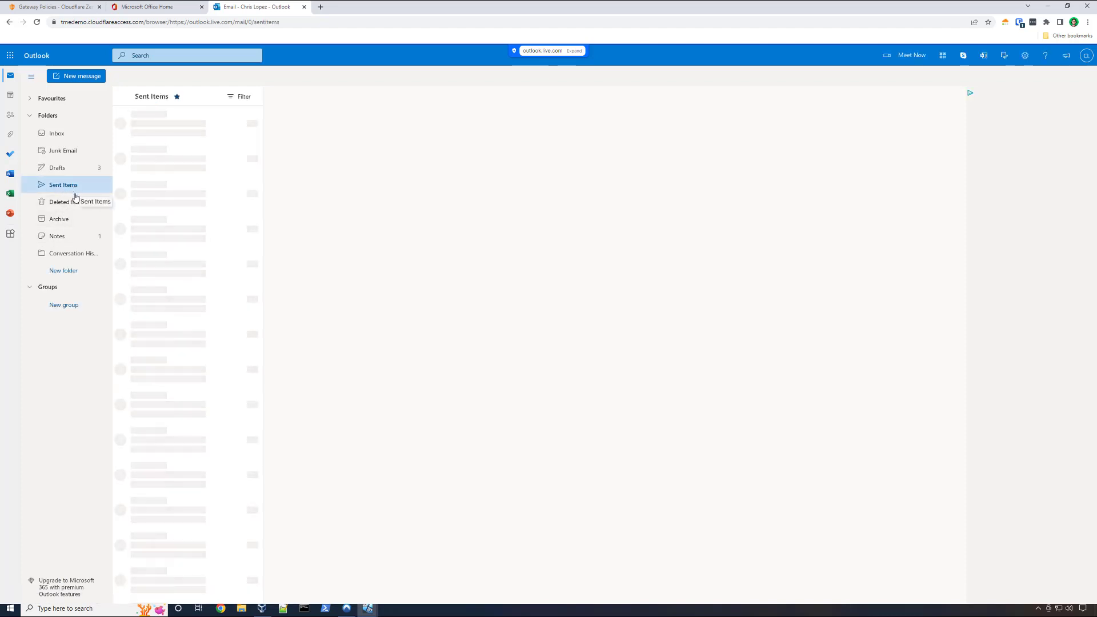
pyautogui.click(162, 171)
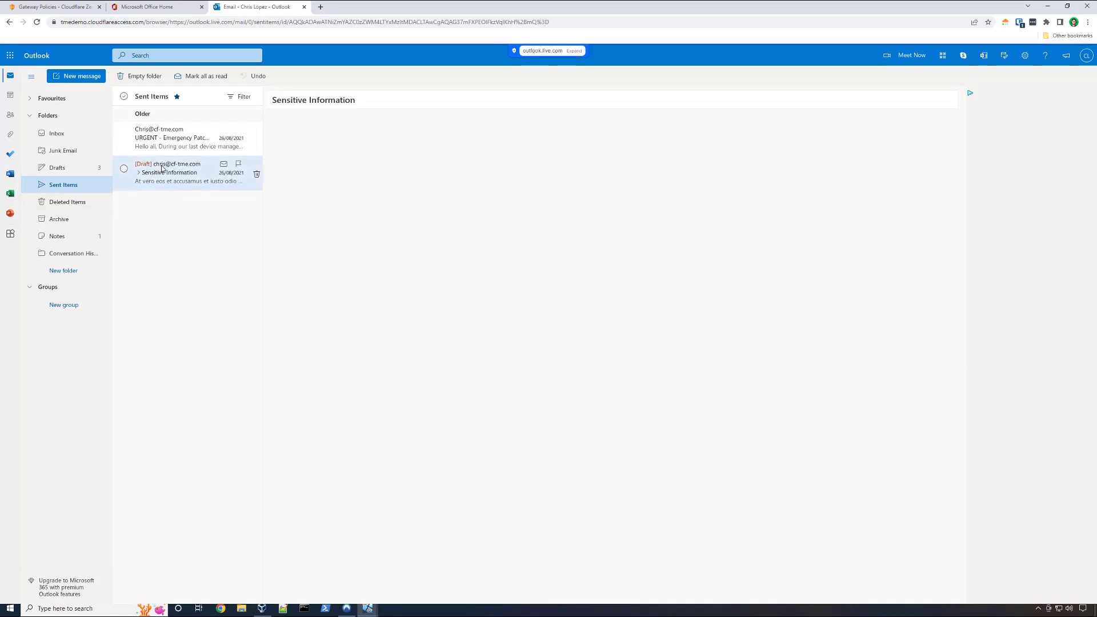
# - Try to copy the full body text of the Sensitive Information message and dismiss the notice
pyautogui.moveTo(294, 144); pyautogui.dragTo(697, 172)
pyautogui.rightClick(684, 146)
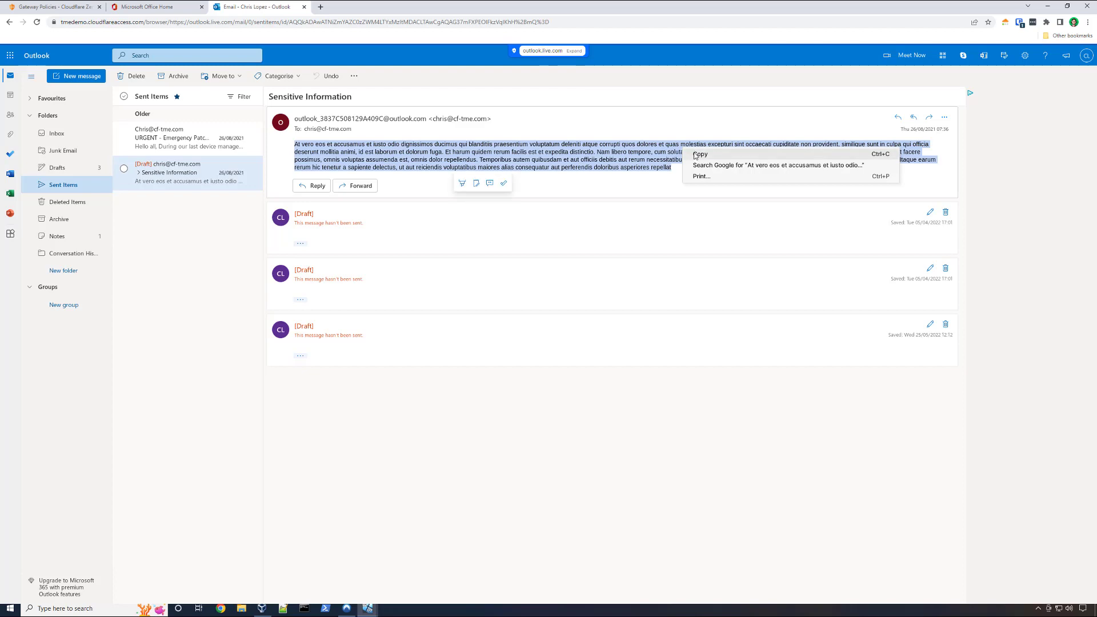
pyautogui.click(693, 152)
pyautogui.click(631, 153)
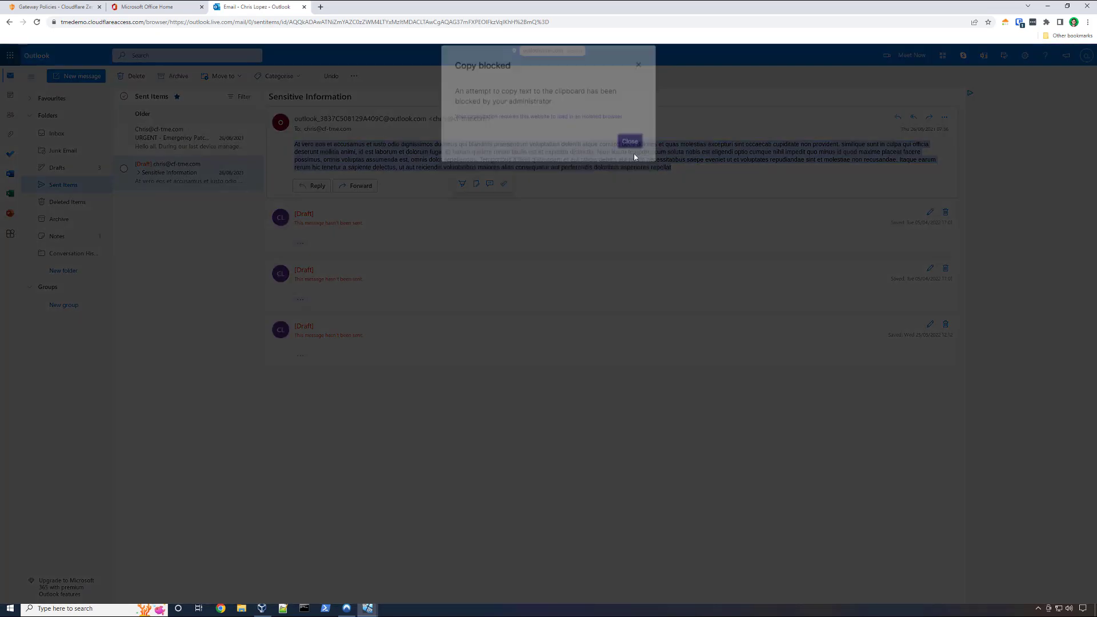
# - Try to print the selected text of the Sensitive Information message and dismiss the notice
pyautogui.rightClick(637, 154)
pyautogui.click(653, 184)
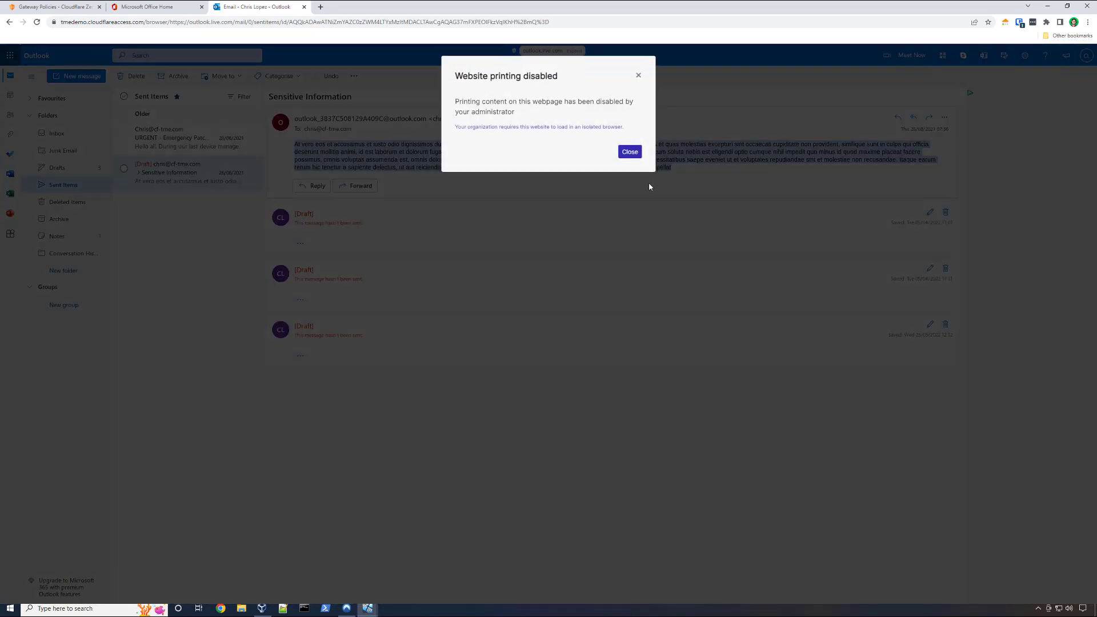
pyautogui.click(630, 153)
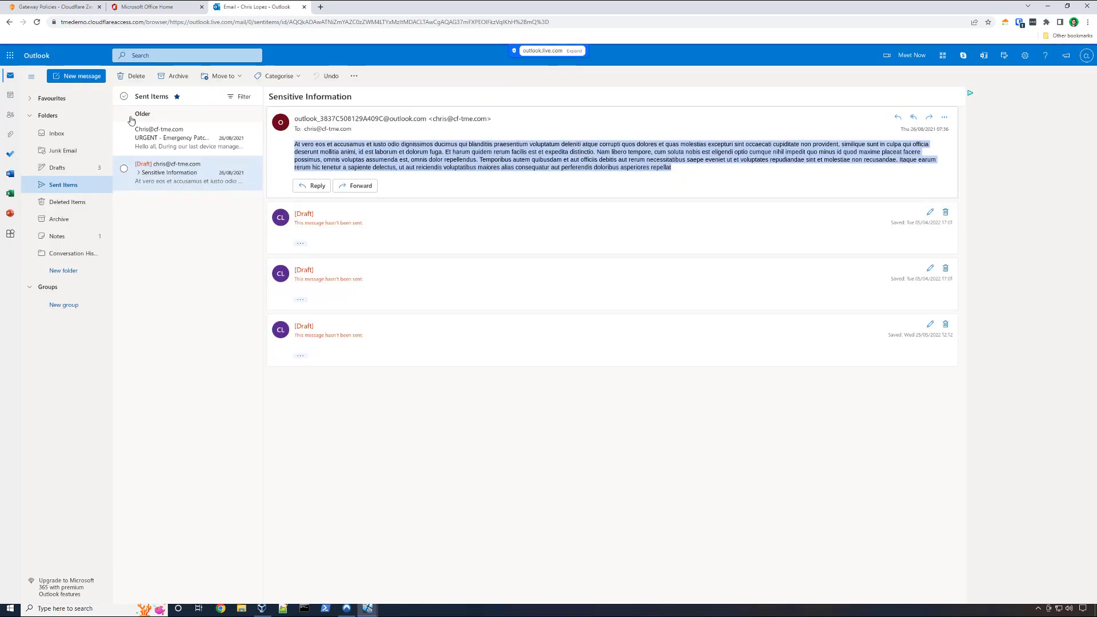
# - Open the URGENT - Emergency Patch 1.0.0.6 message in Sent Items
pyautogui.click(163, 133)
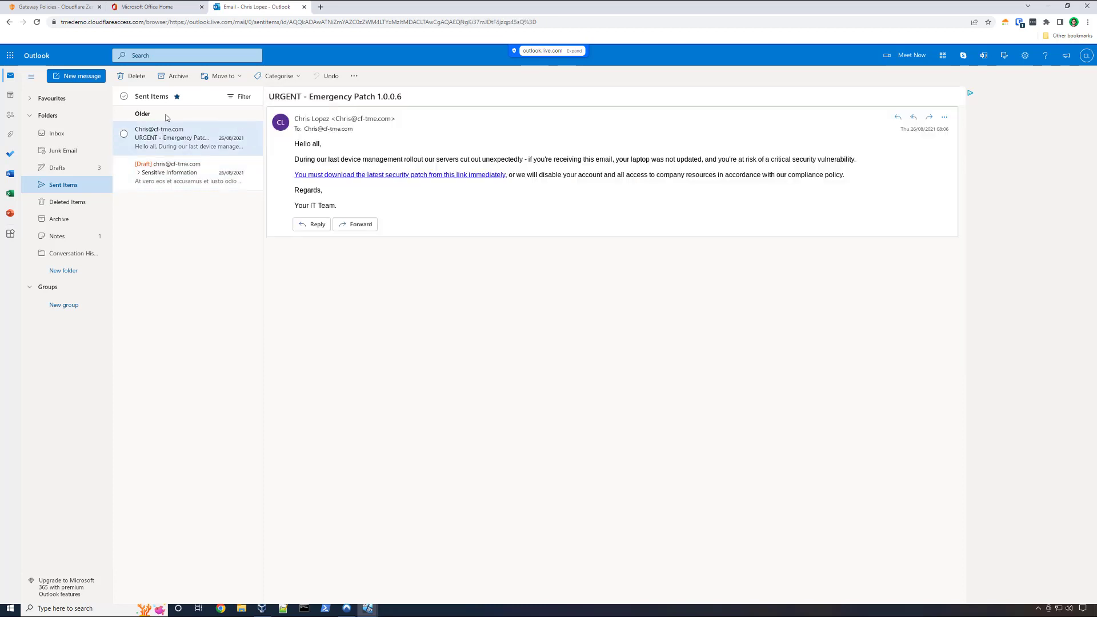
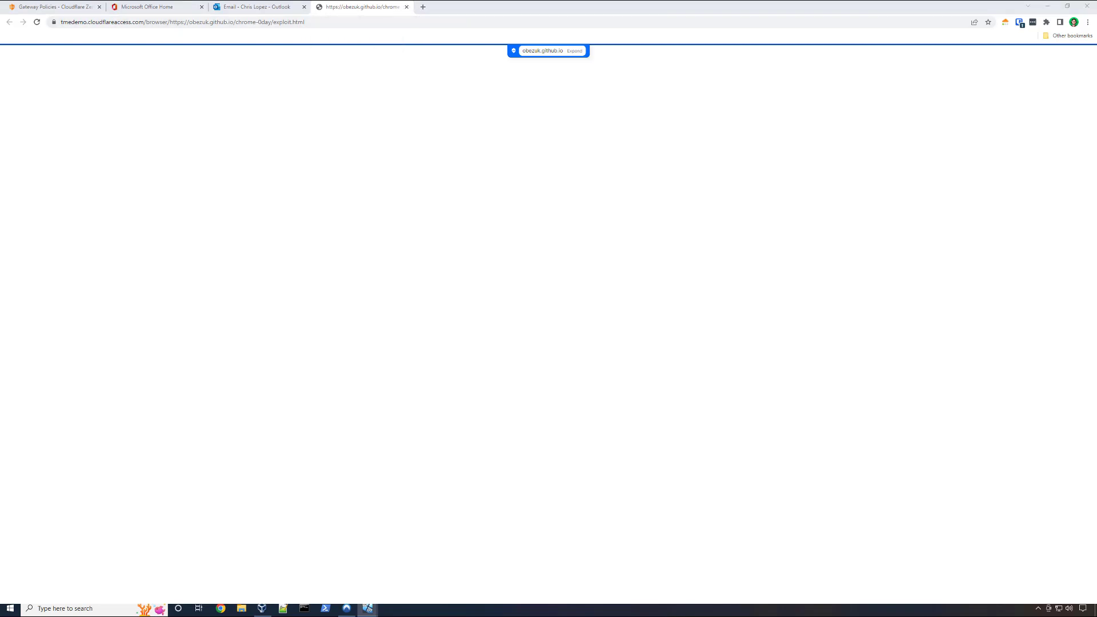
pyautogui.hotkey('alt', 'Tab')
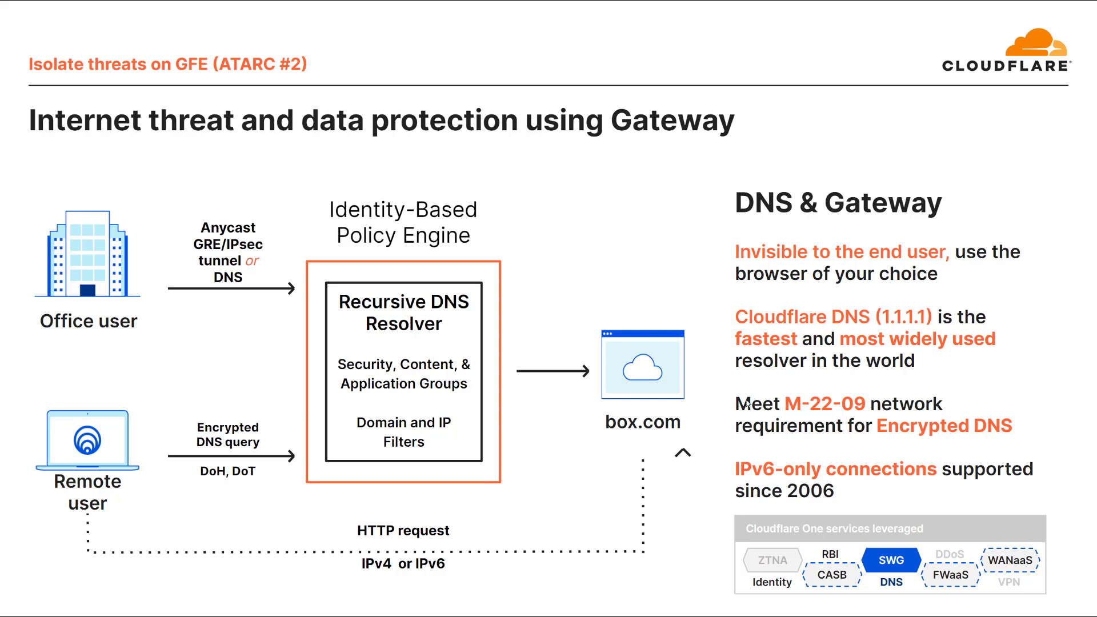
pyautogui.press('Right')
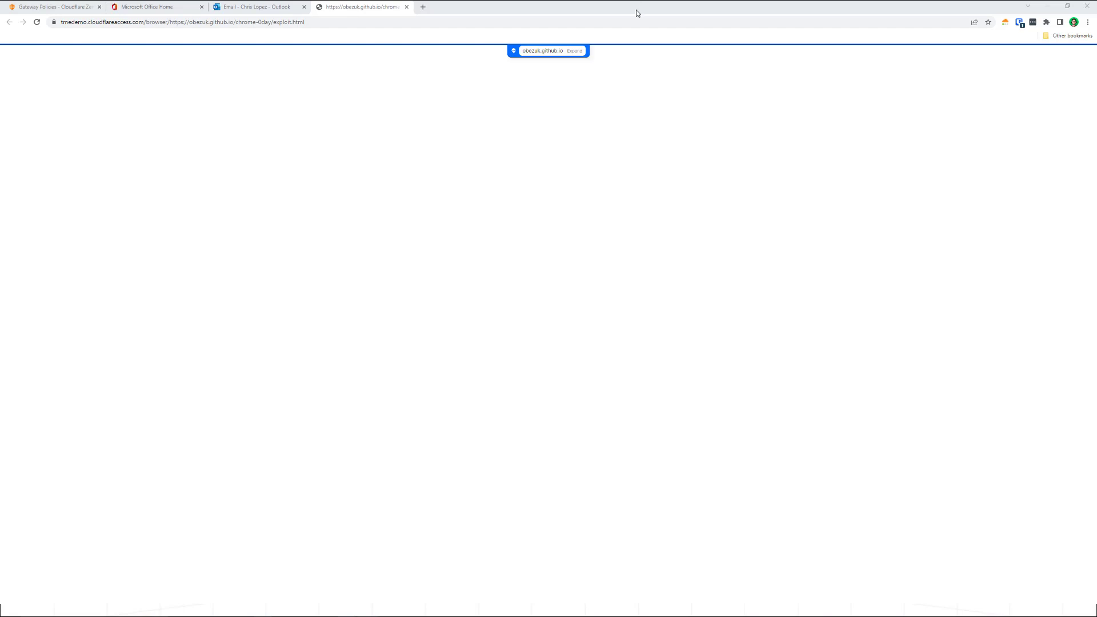
pyautogui.click(579, 184)
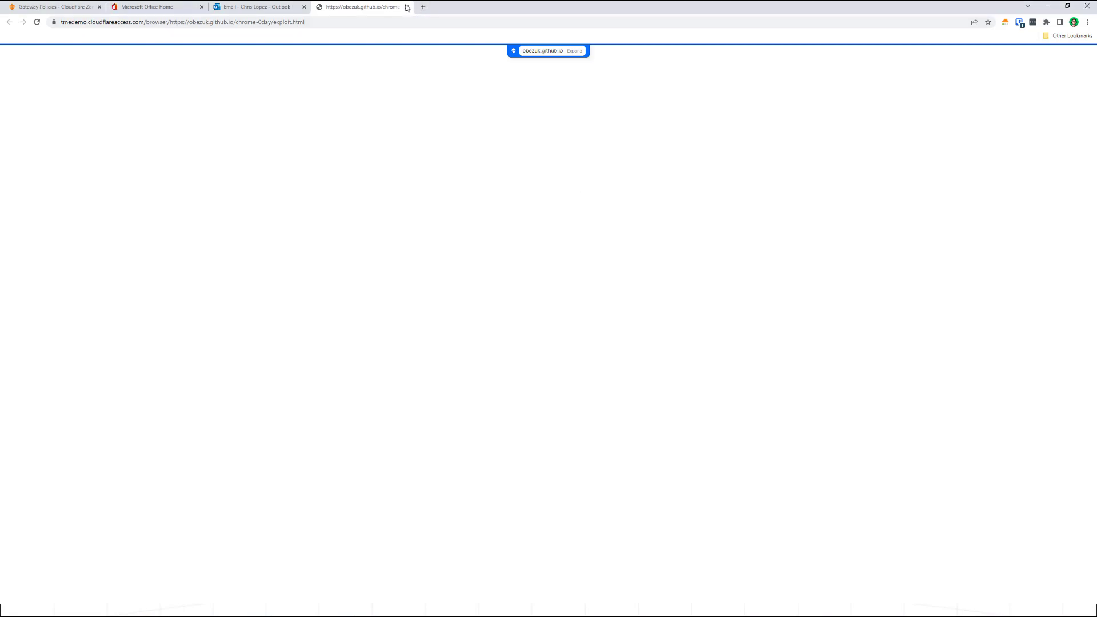
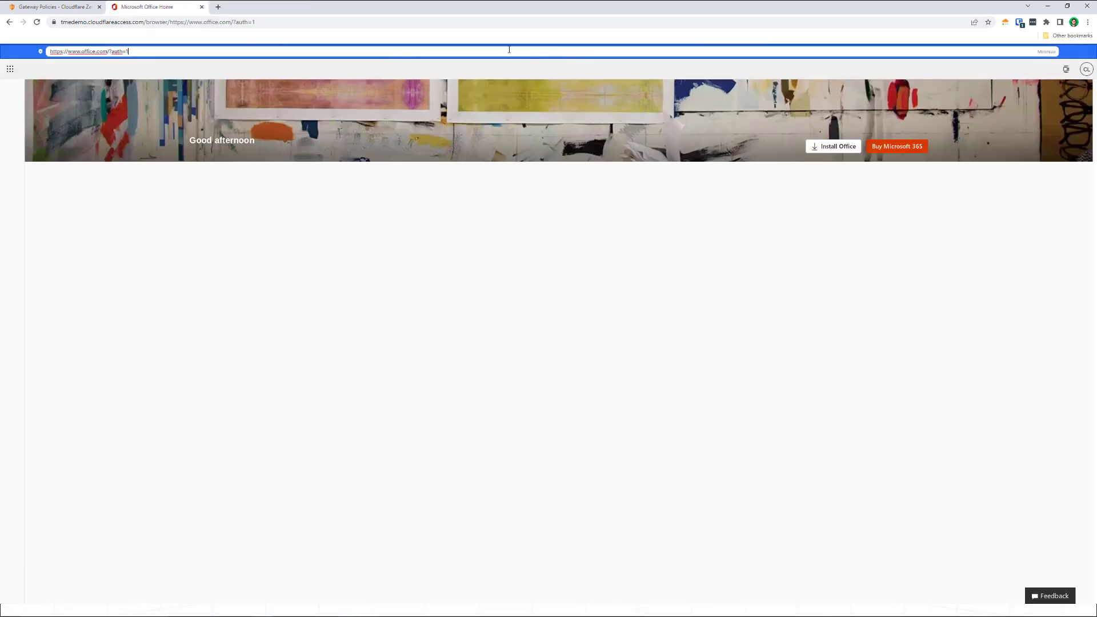
pyautogui.tripleClick(514, 54)
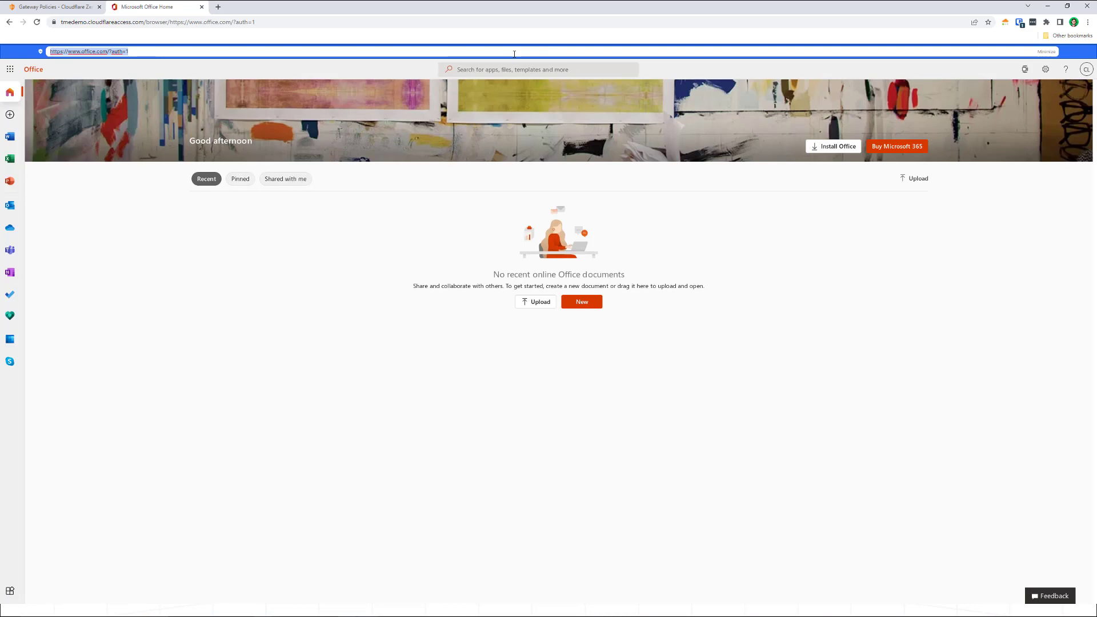
pyautogui.press('BackSpace')
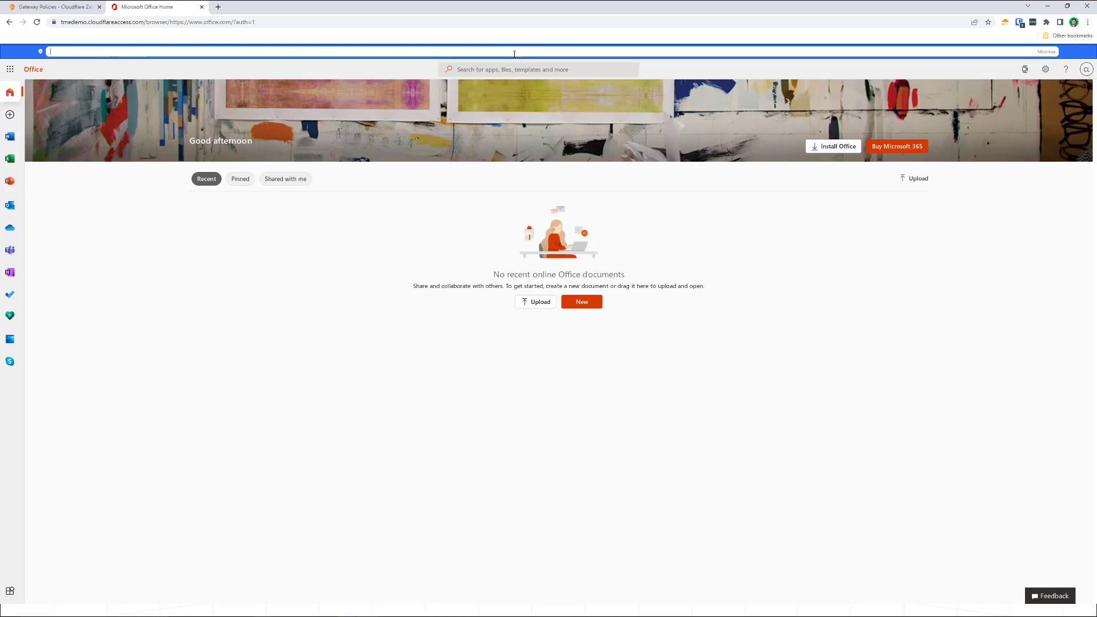
pyautogui.write('https://jira.orangecloud.me')
pyautogui.press('Return')
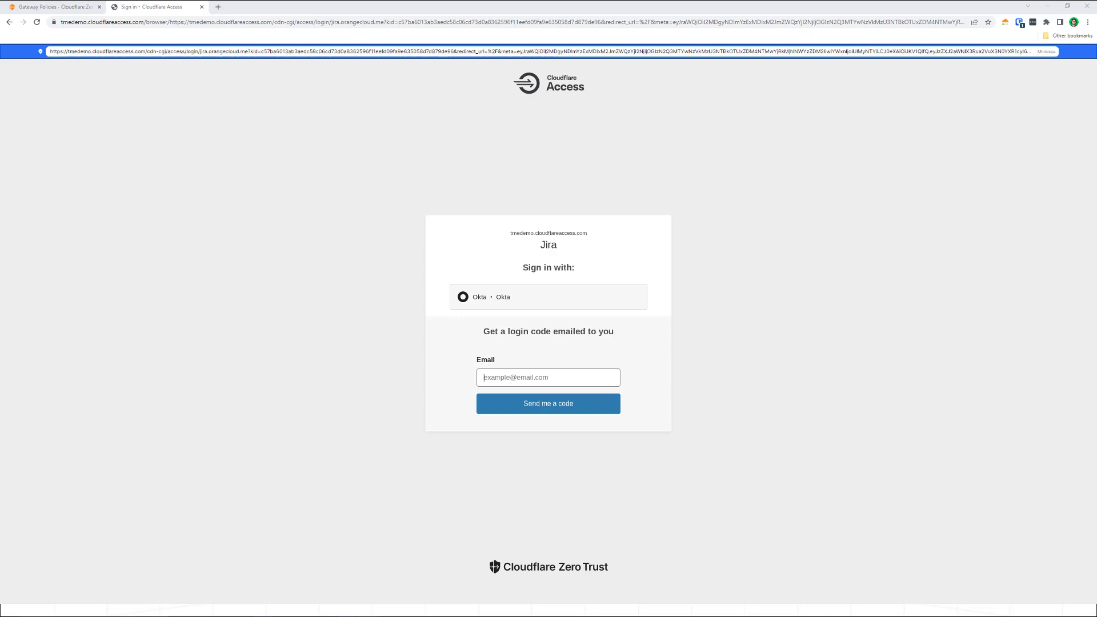
# - Review the Jira access policy's assigned groups and its additional Include and Require rules
pyautogui.moveTo(450, 122); pyautogui.dragTo(521, 2)
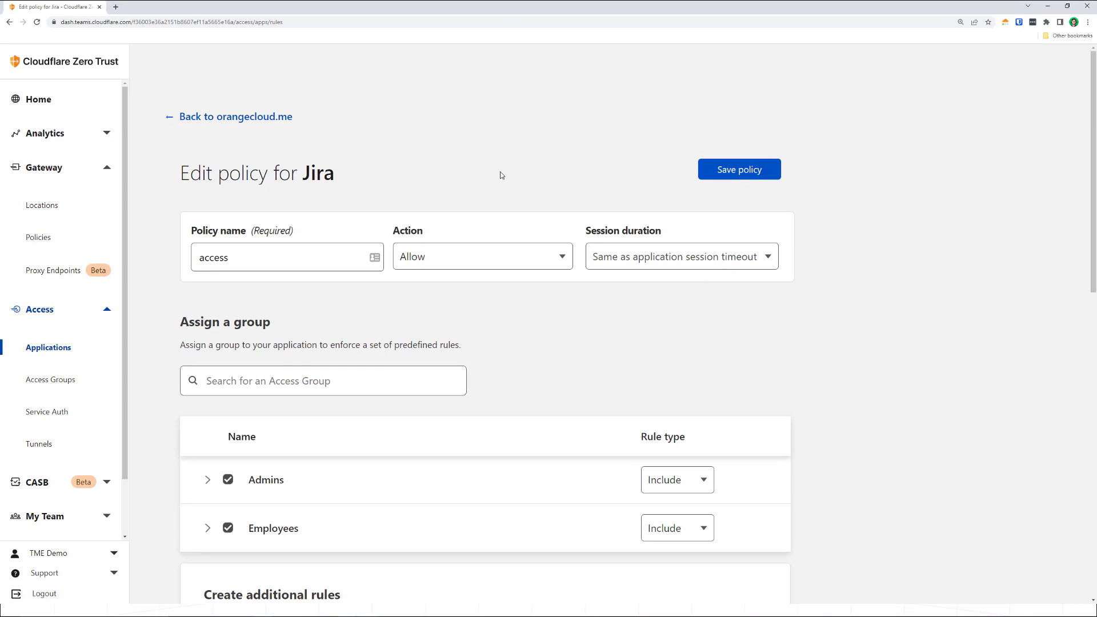
pyautogui.scroll(-2, 501, 175)
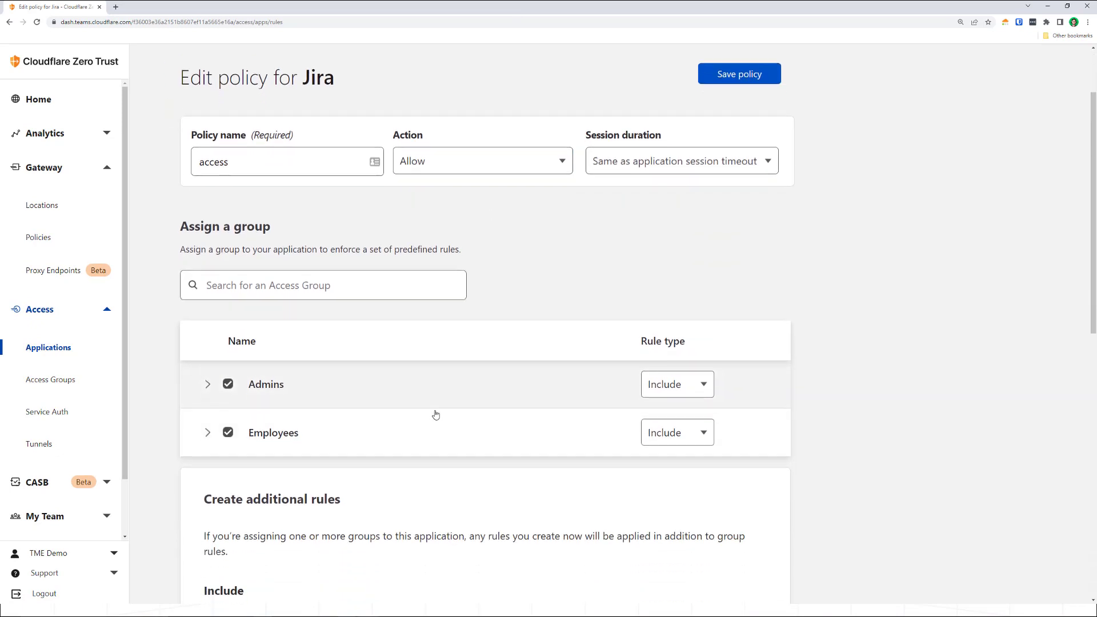
pyautogui.scroll(-2, 437, 410)
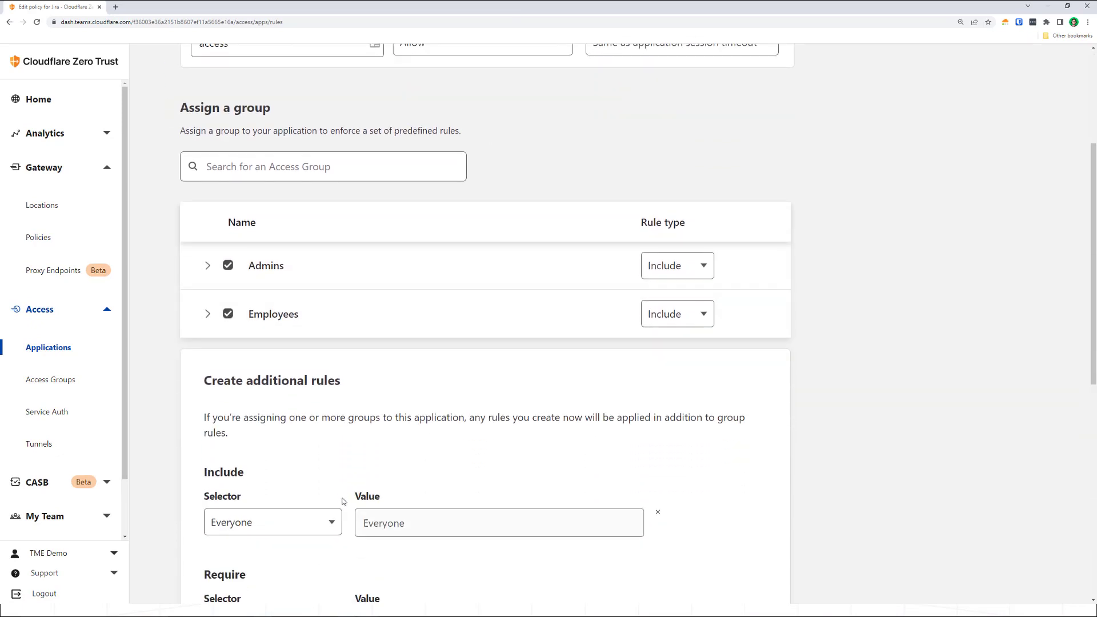
pyautogui.scroll(-1, 345, 517)
pyautogui.click(345, 518)
pyautogui.scroll(-3, 345, 519)
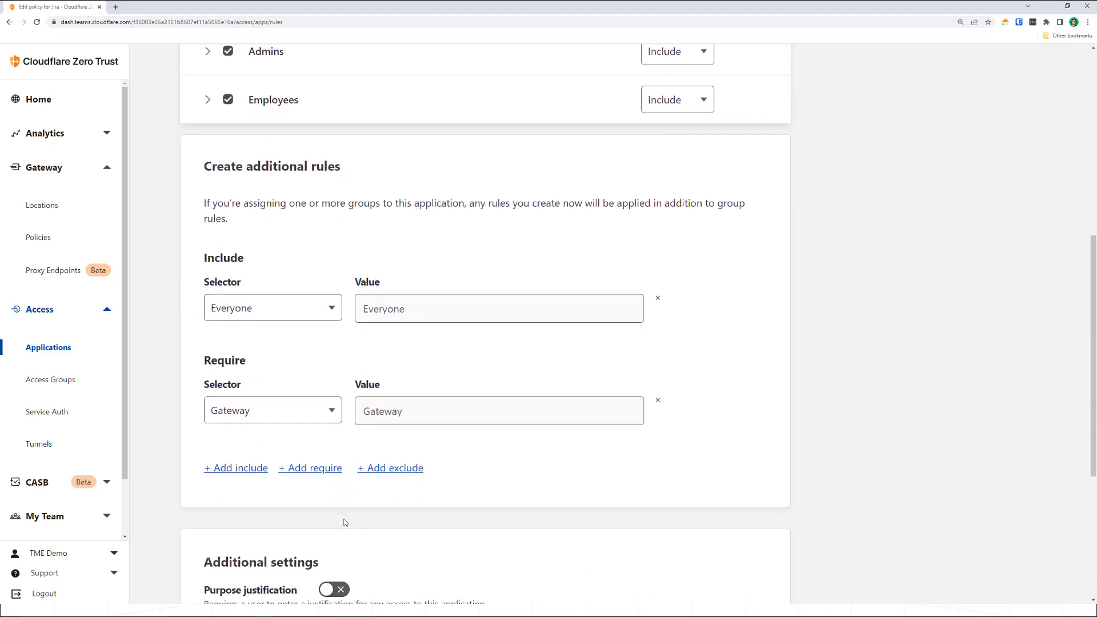
pyautogui.scroll(1, 336, 517)
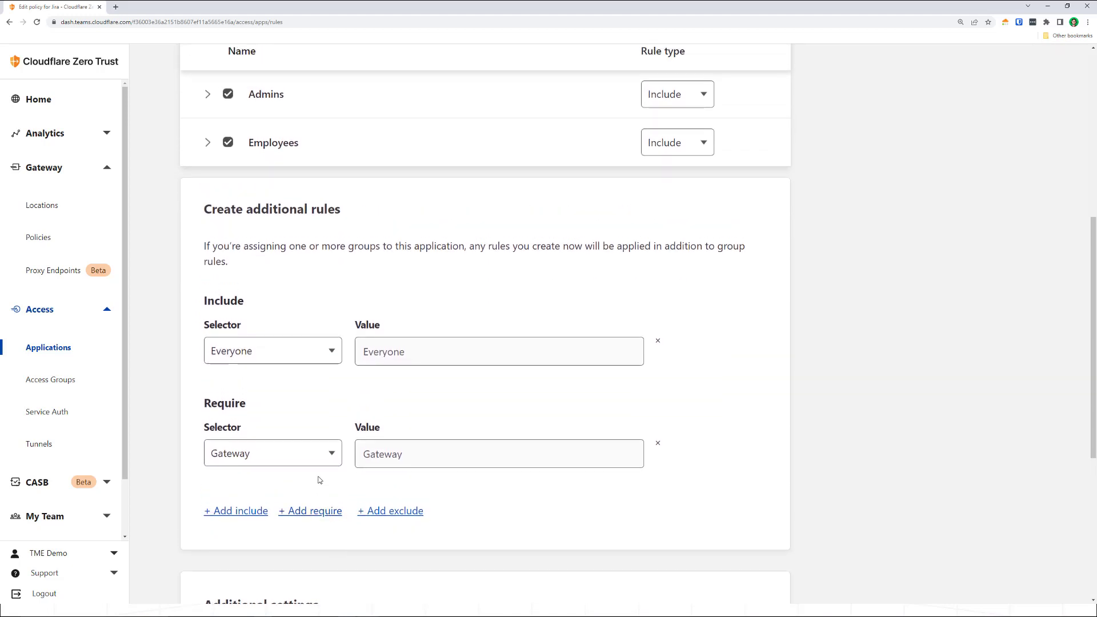
pyautogui.scroll(1, 324, 472)
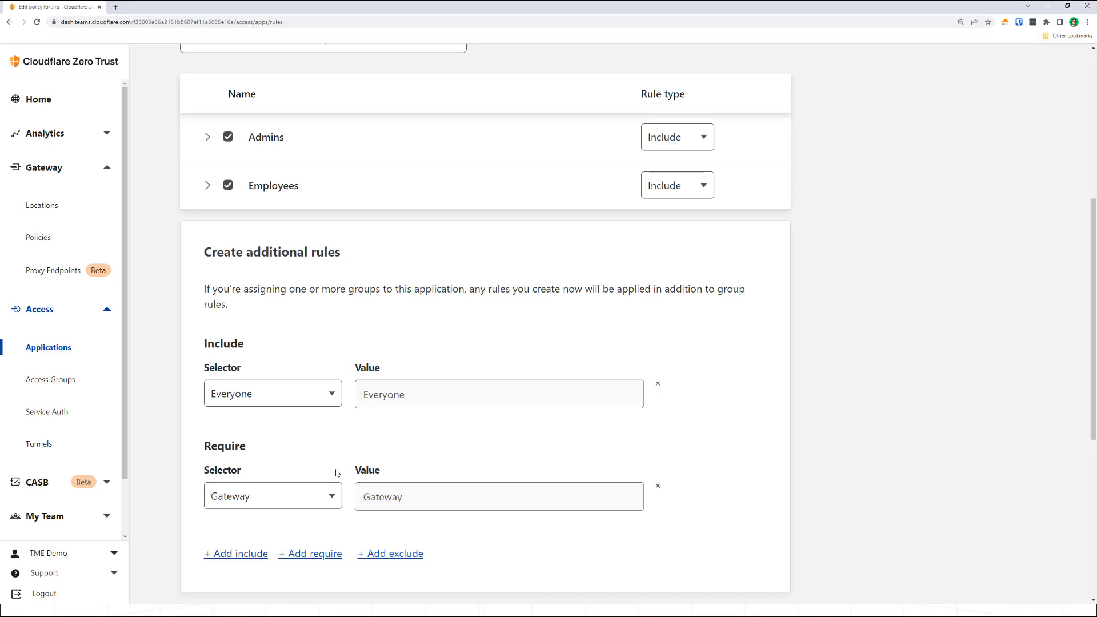
# - Open the tmedemo.cloudflareaccess.com App Launcher in a new browser tab and sign in through Okta
pyautogui.click(116, 7)
pyautogui.write('https://tmedemo.cloudflareaccess.com')
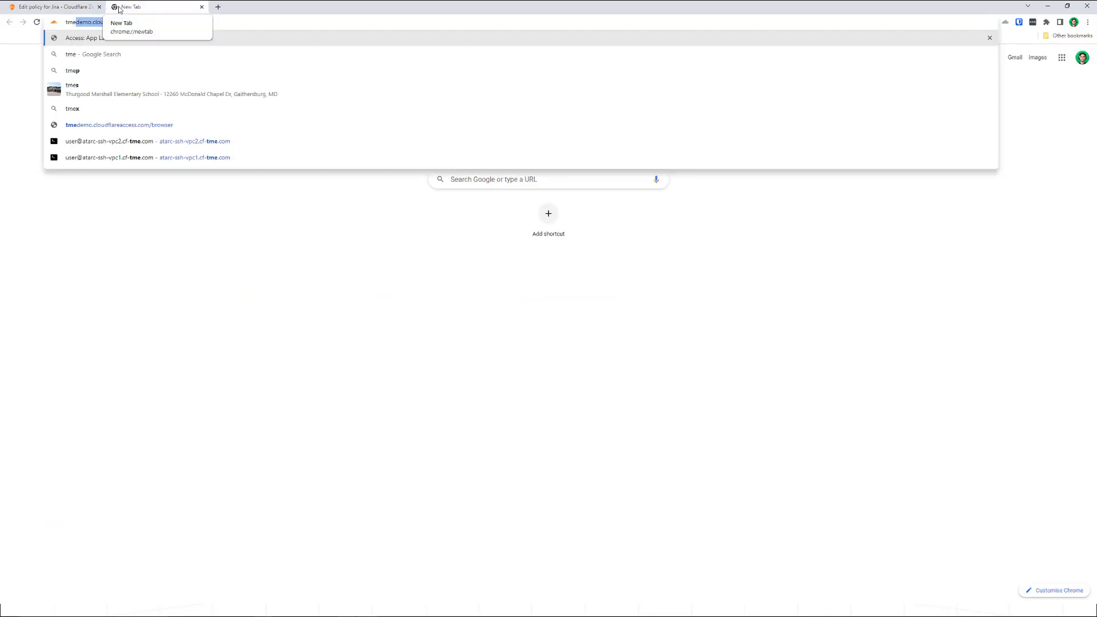
pyautogui.press('Return')
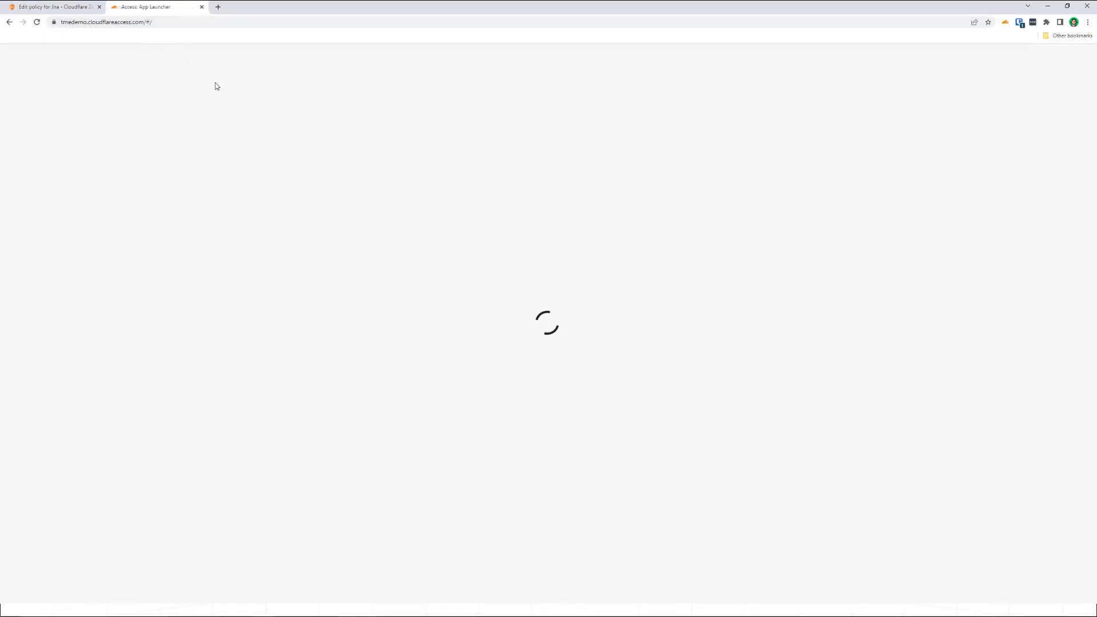
pyautogui.click(518, 423)
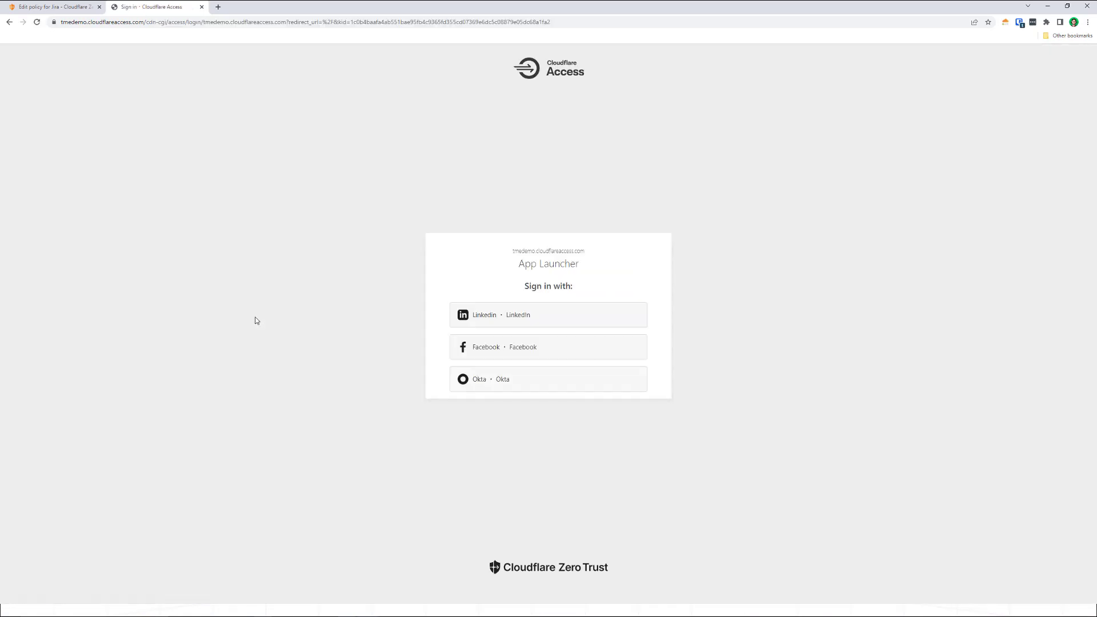
pyautogui.click(523, 379)
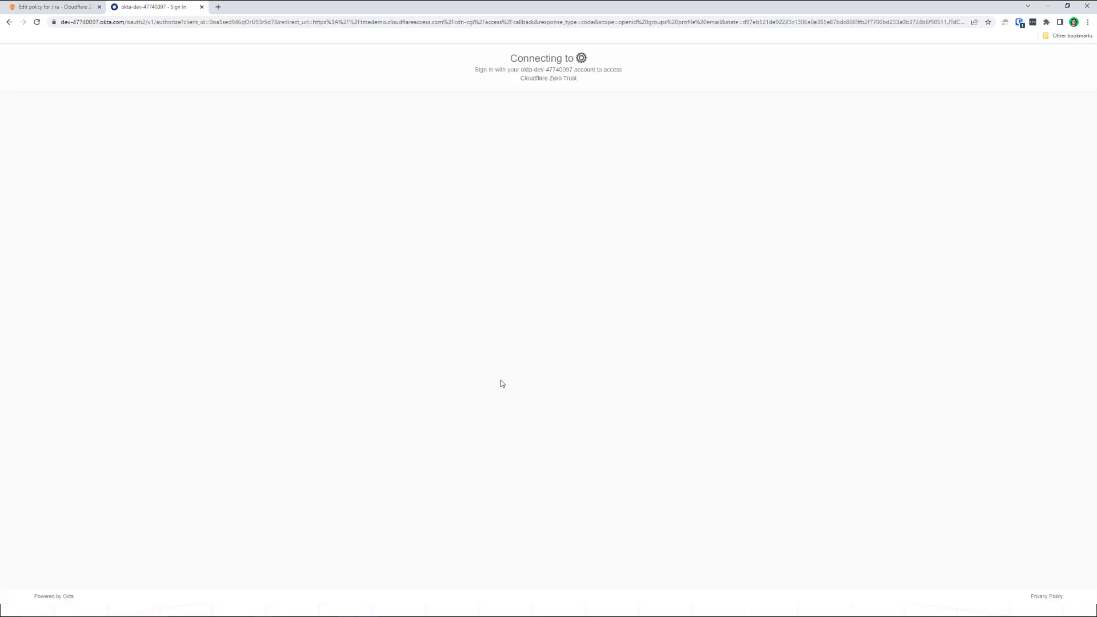
pyautogui.click(516, 324)
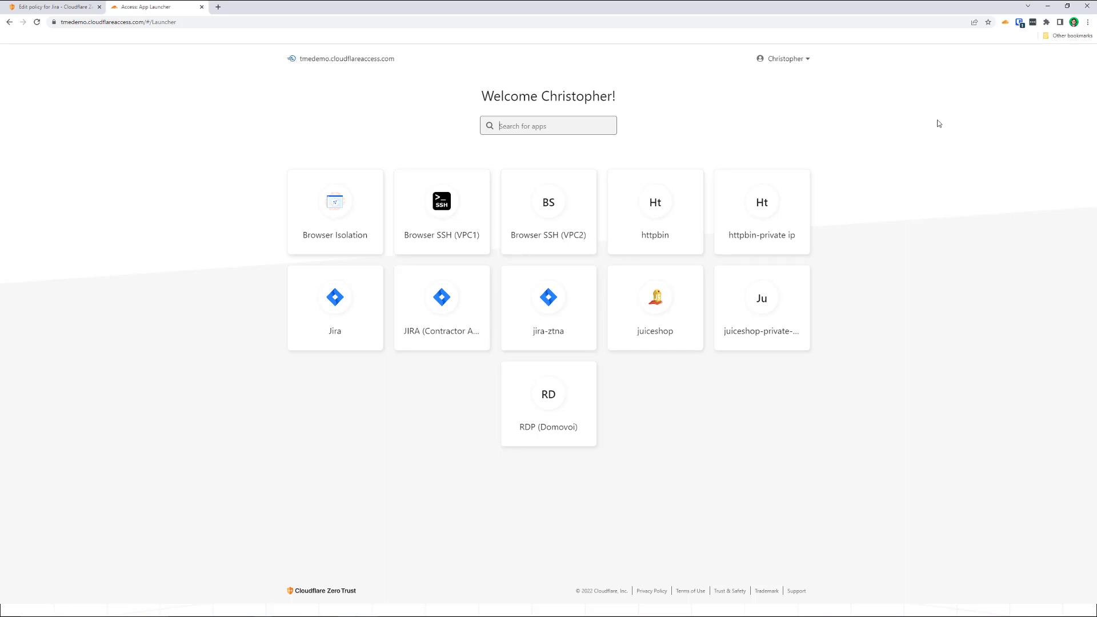
# - Switch to the slide presentation and advance past the Remote Browser Isolation slide
pyautogui.hotkey('alt', 'Tab')
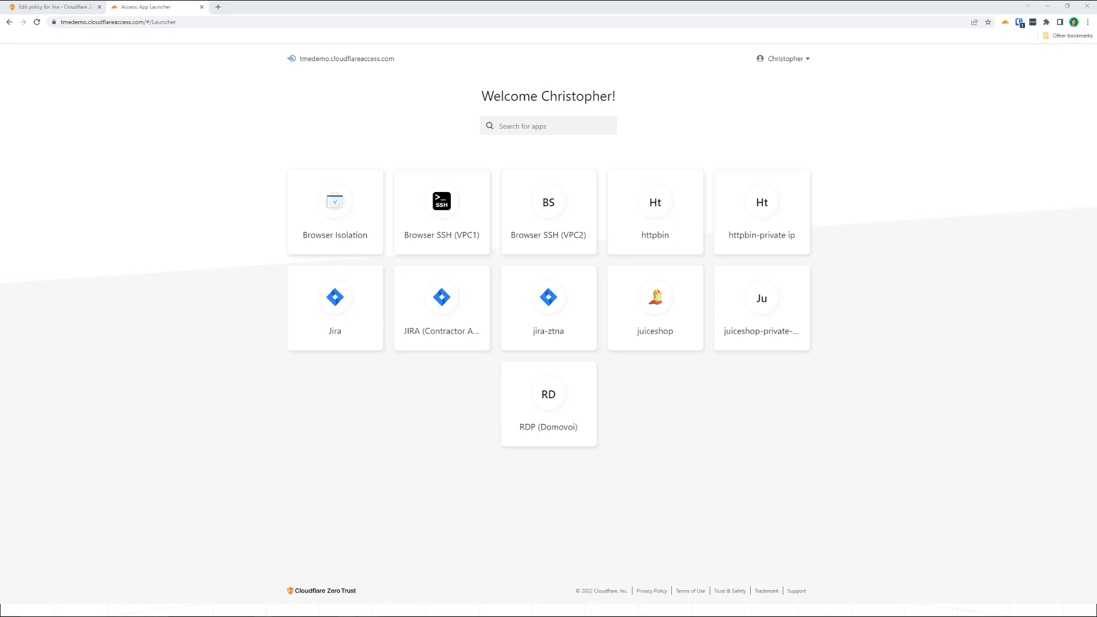
pyautogui.hotkey('alt', 'Tab')
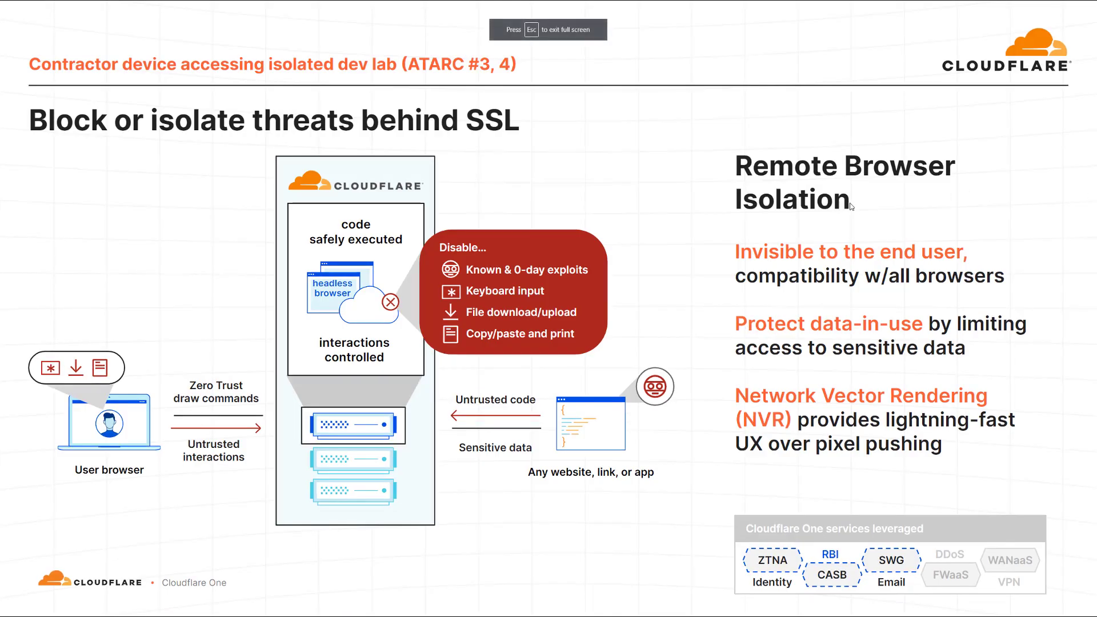
pyautogui.press('Right')
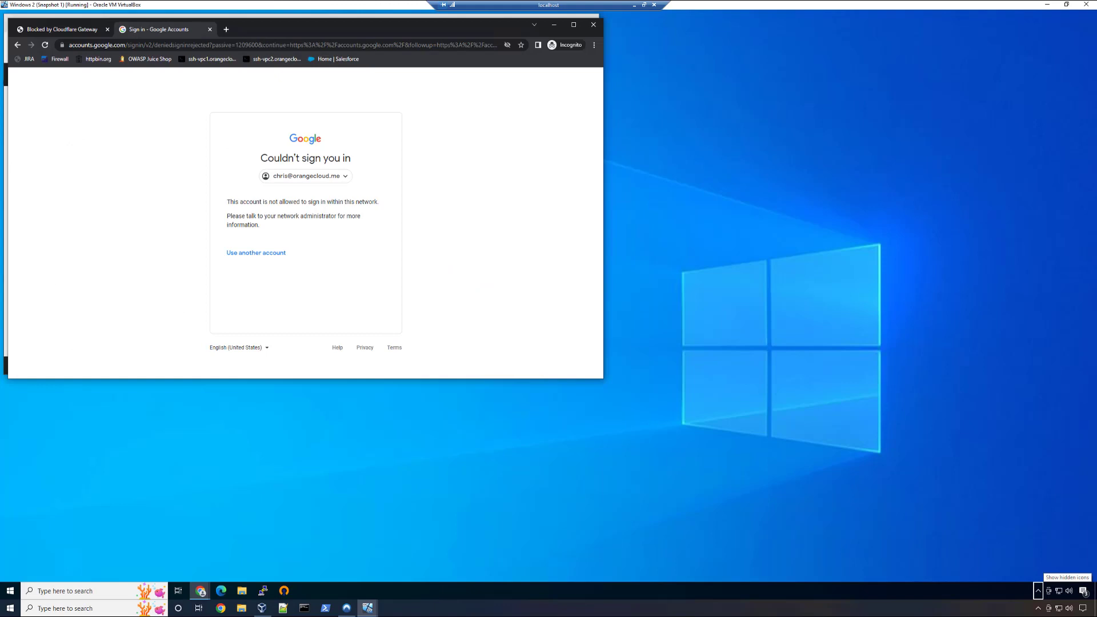
# - Replace the virtual machine's Google sign-in window with a new incognito window and open the bookmarked ssh-vpc1 site, choosing Okta as sign-in method
pyautogui.click(593, 24)
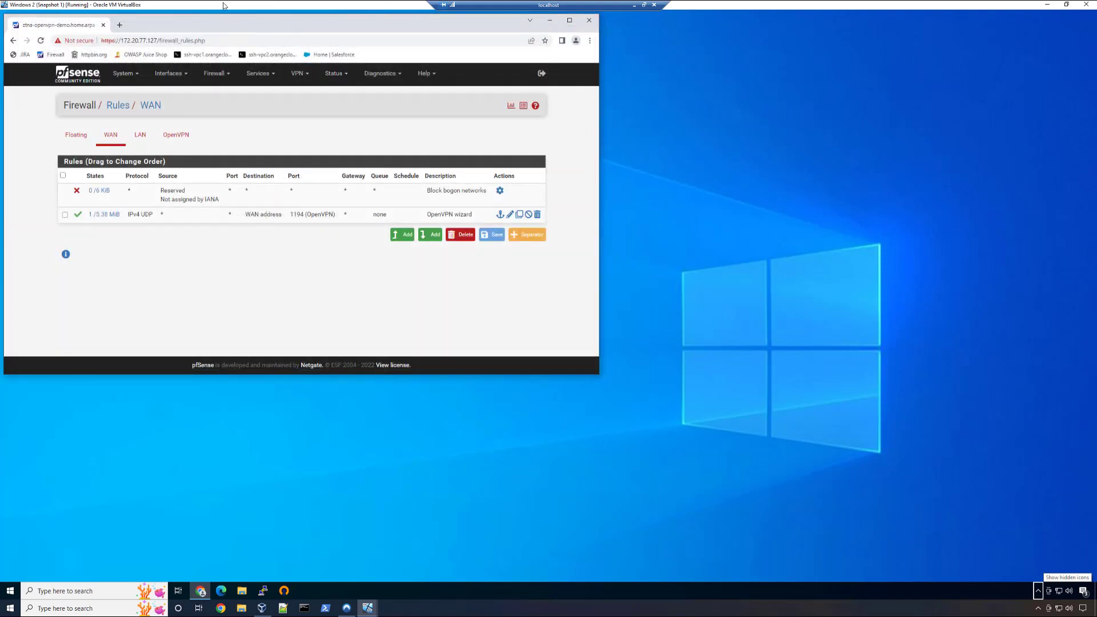
pyautogui.hotkey('ctrl', 'shift', 'n')
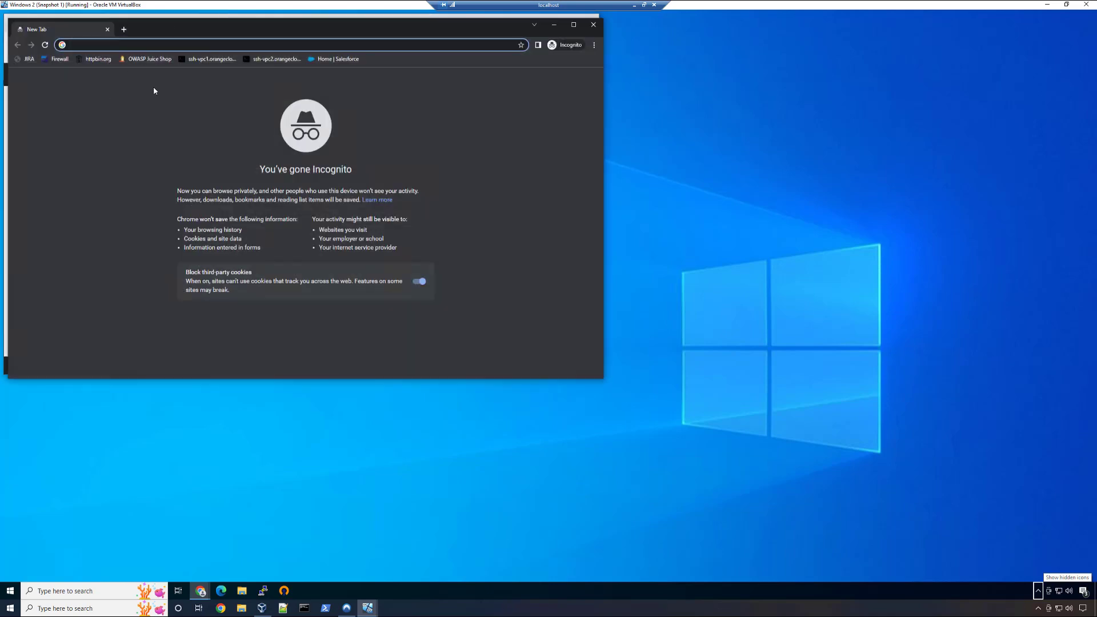
pyautogui.click(210, 57)
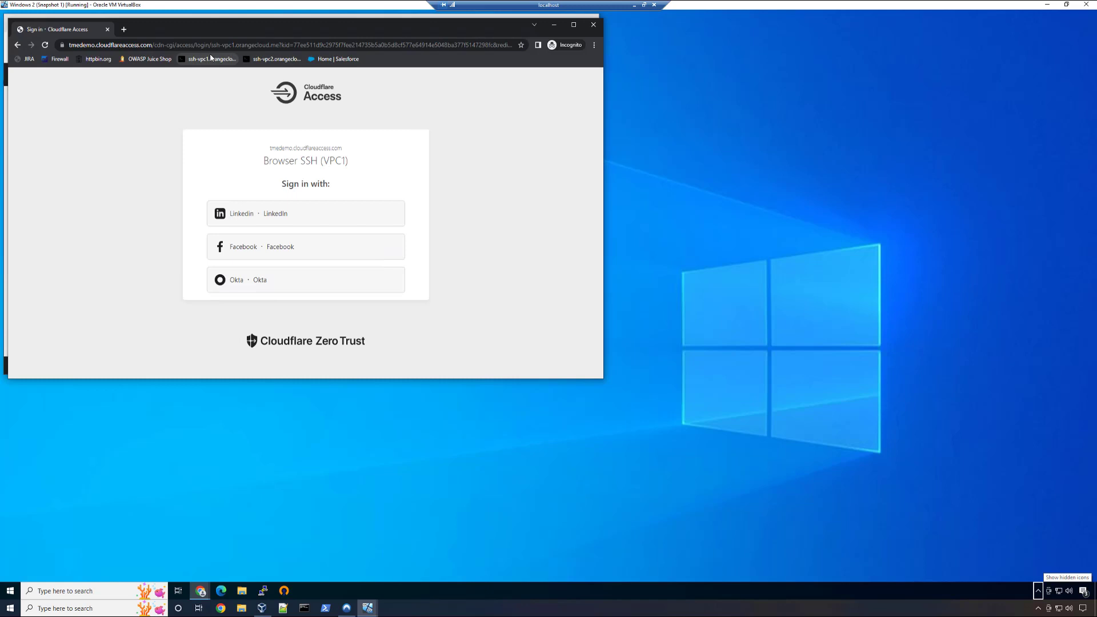
pyautogui.click(258, 291)
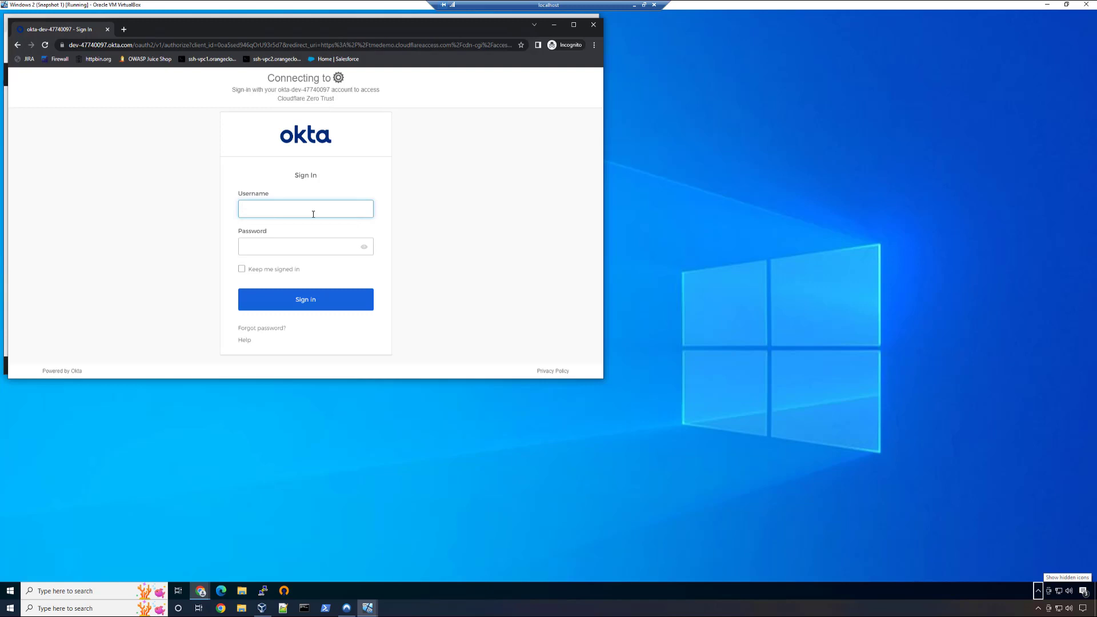
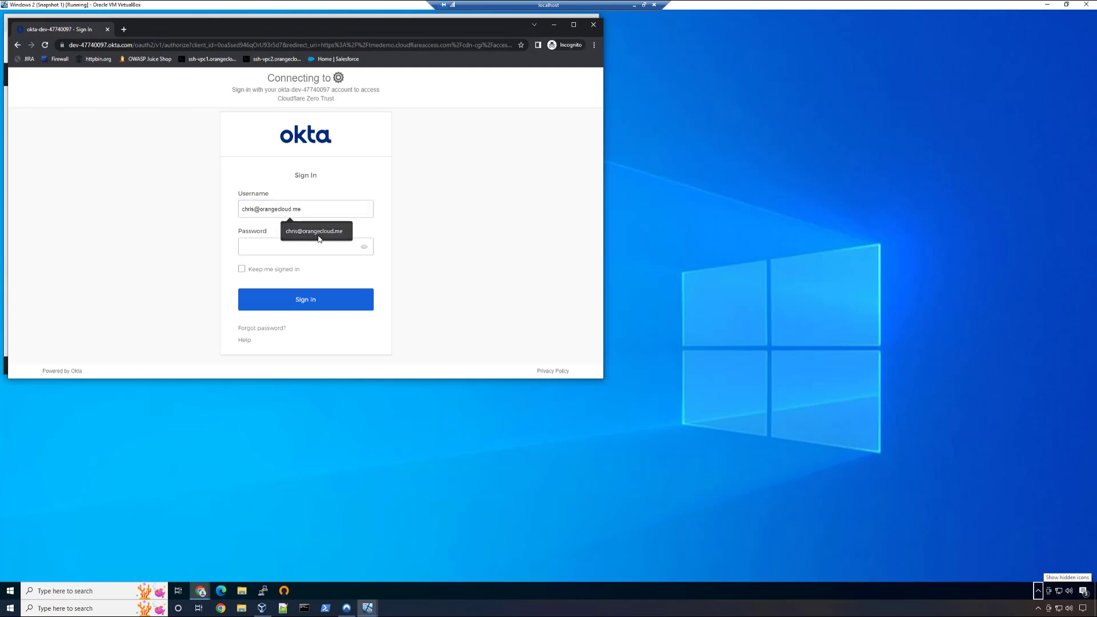
# - Sign in to Okta with the account's username and password
pyautogui.click(318, 233)
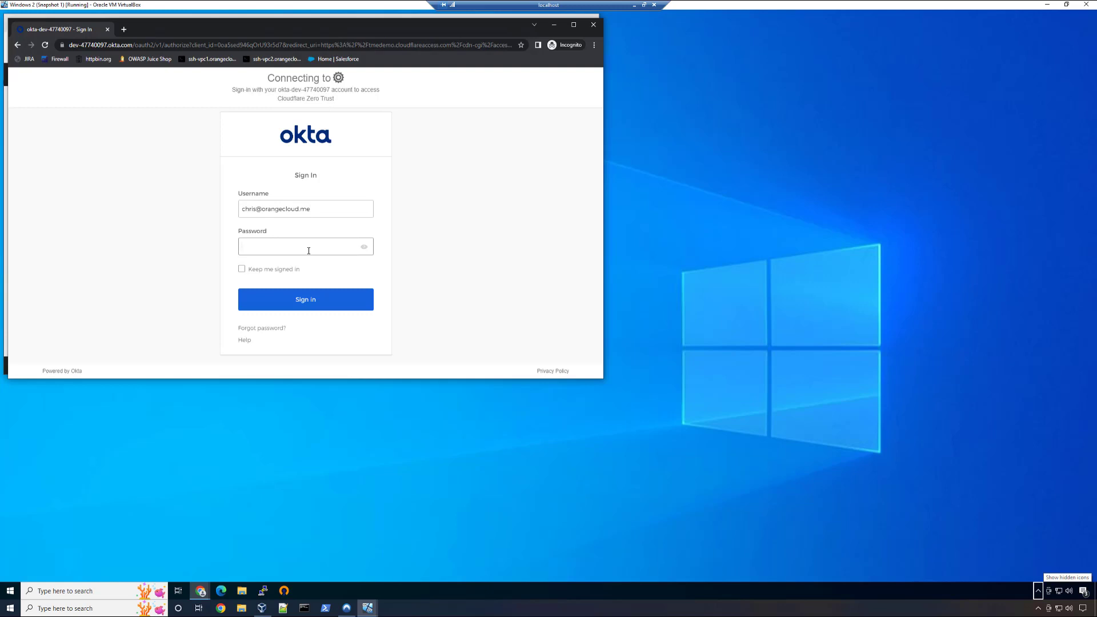
pyautogui.write('********')
pyautogui.press('Return')
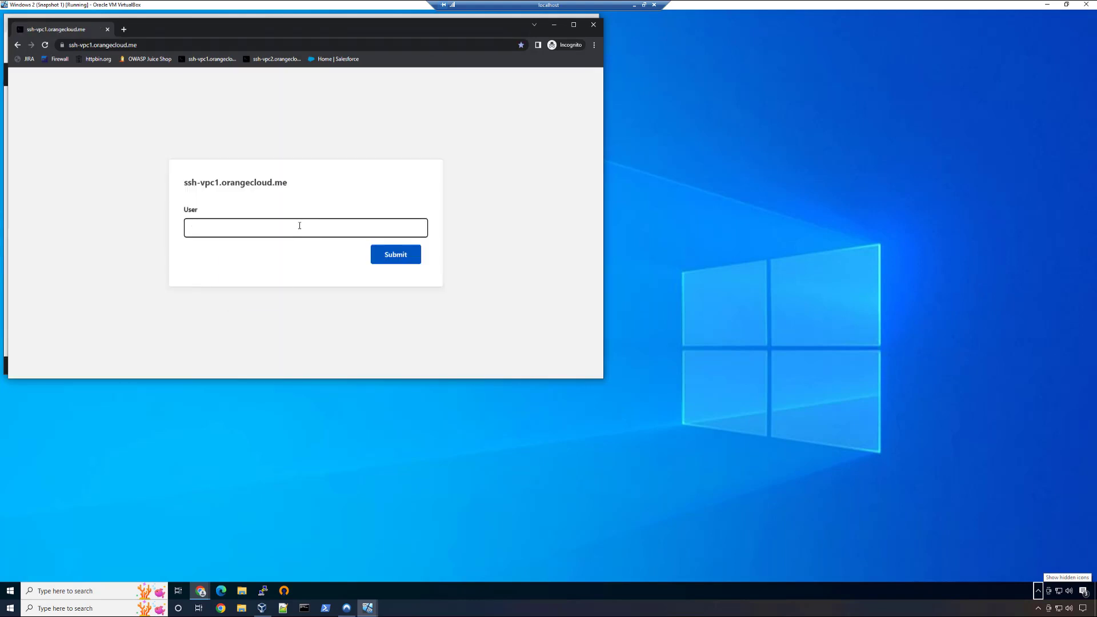
# - Log in to the ssh-vpc1 browser terminal as "user" with the account password, re-entering the password after the first attempt
pyautogui.click(301, 222)
pyautogui.write('user')
pyautogui.press('Return')
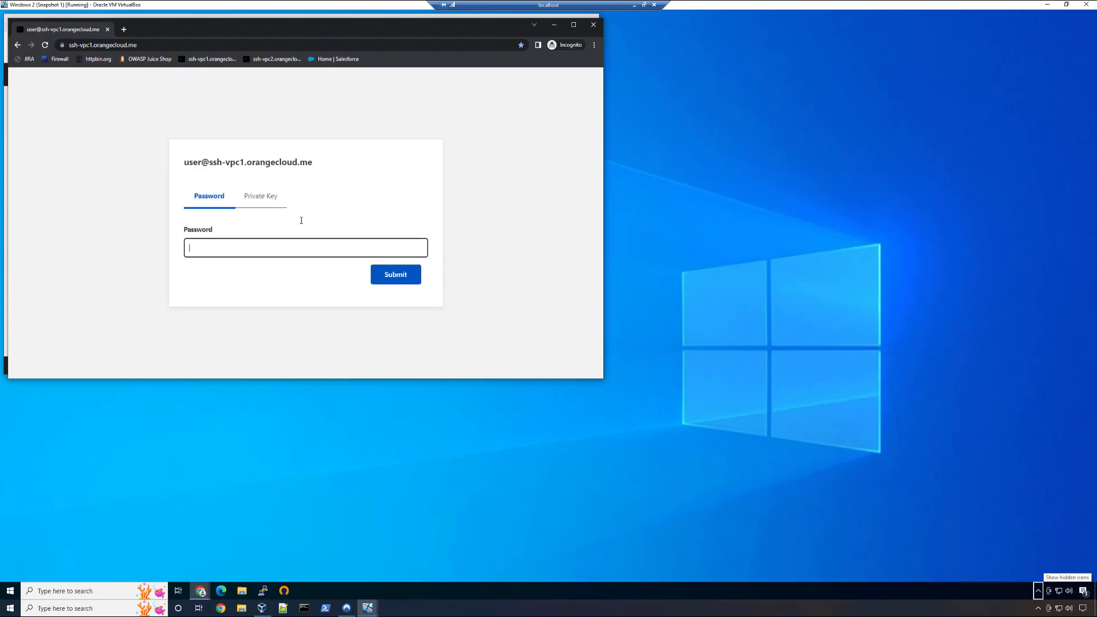
pyautogui.write('•••••••')
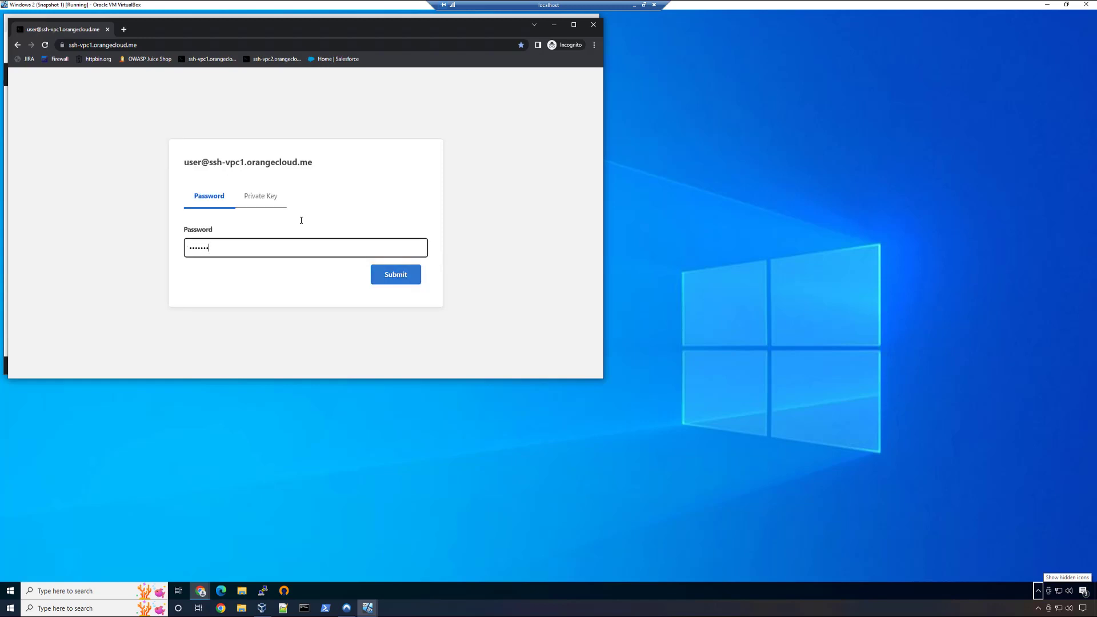
pyautogui.press('Return')
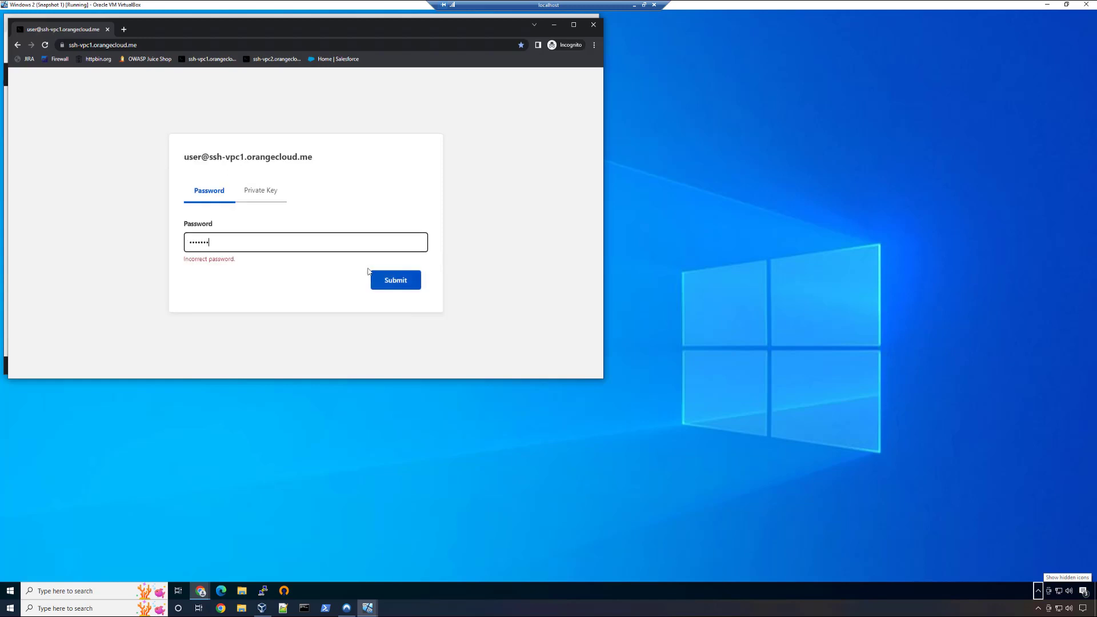
pyautogui.hotkey('ctrl', 'a')
pyautogui.write('••••••••')
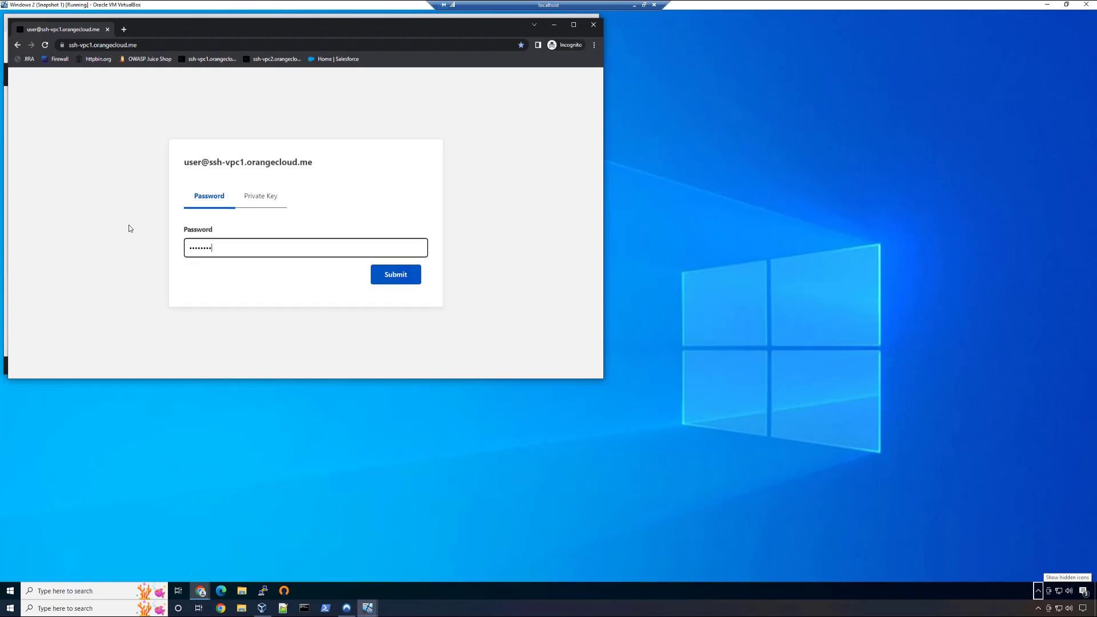
pyautogui.press('Return')
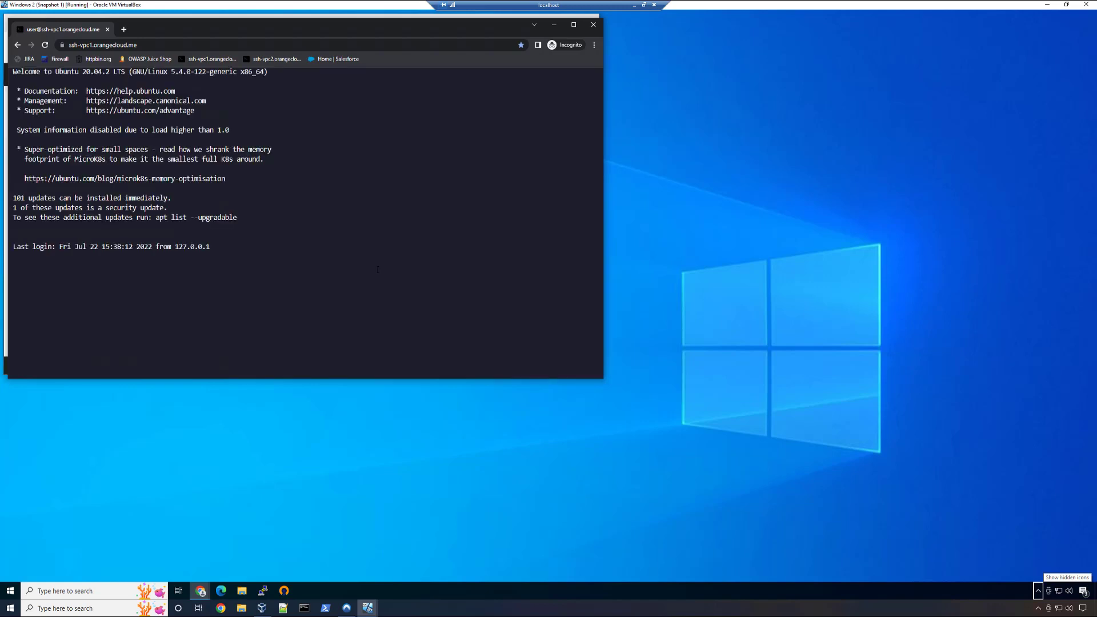
# - Run pwd and ifconfig in the ssh-vpc1 terminal and examine the enp0s3 interface's IP address
pyautogui.write('pwd')
pyautogui.press('Return')
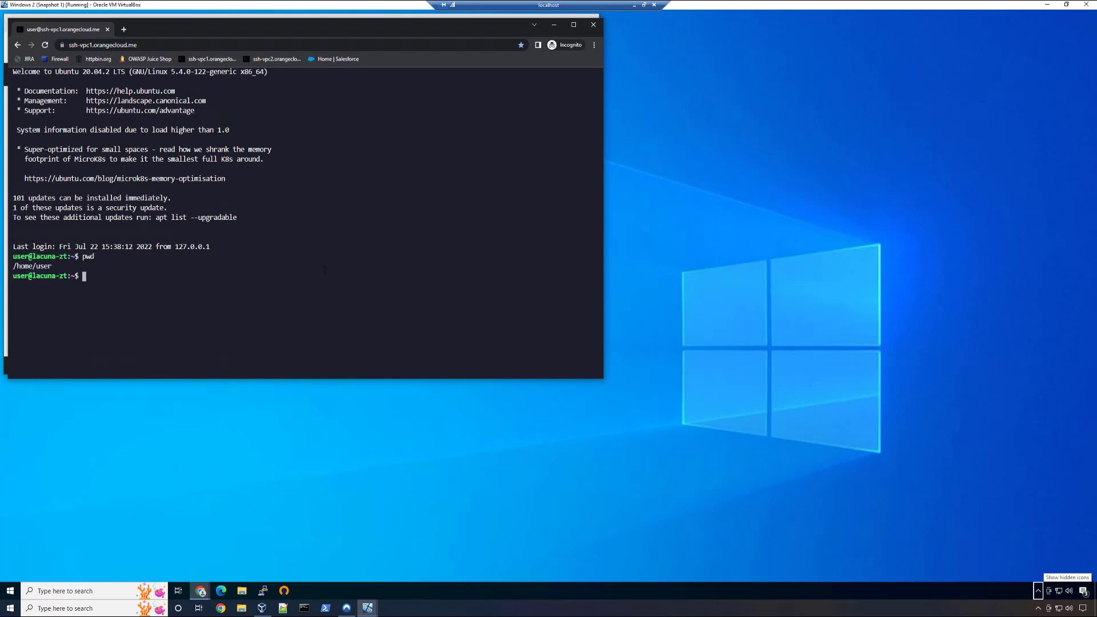
pyautogui.write('ifconfig')
pyautogui.press('Return')
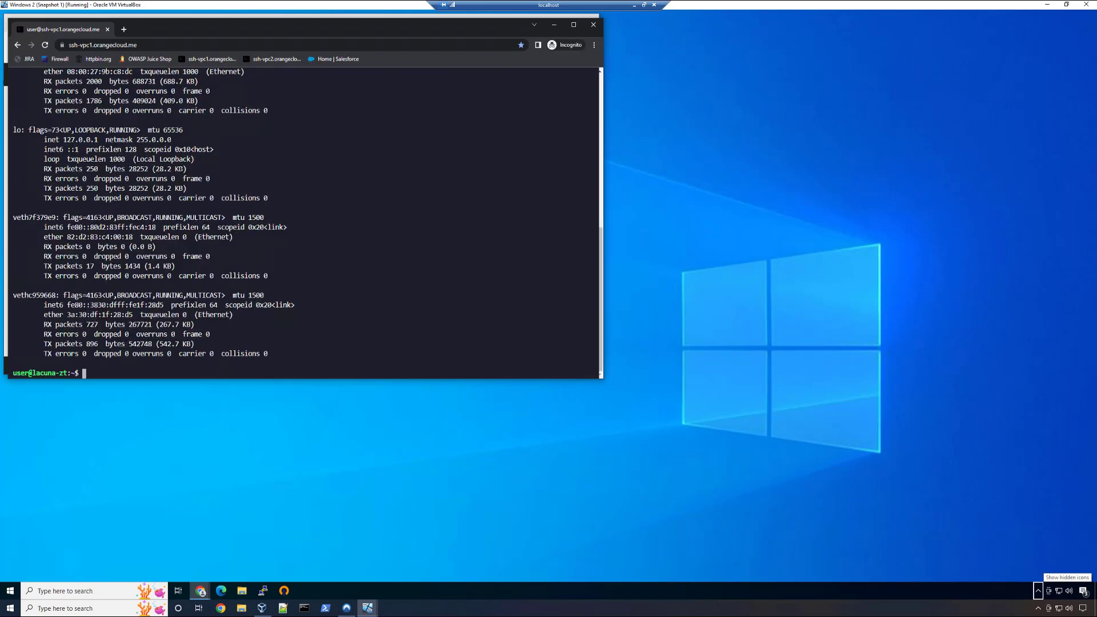
pyautogui.scroll(3, 302, 223)
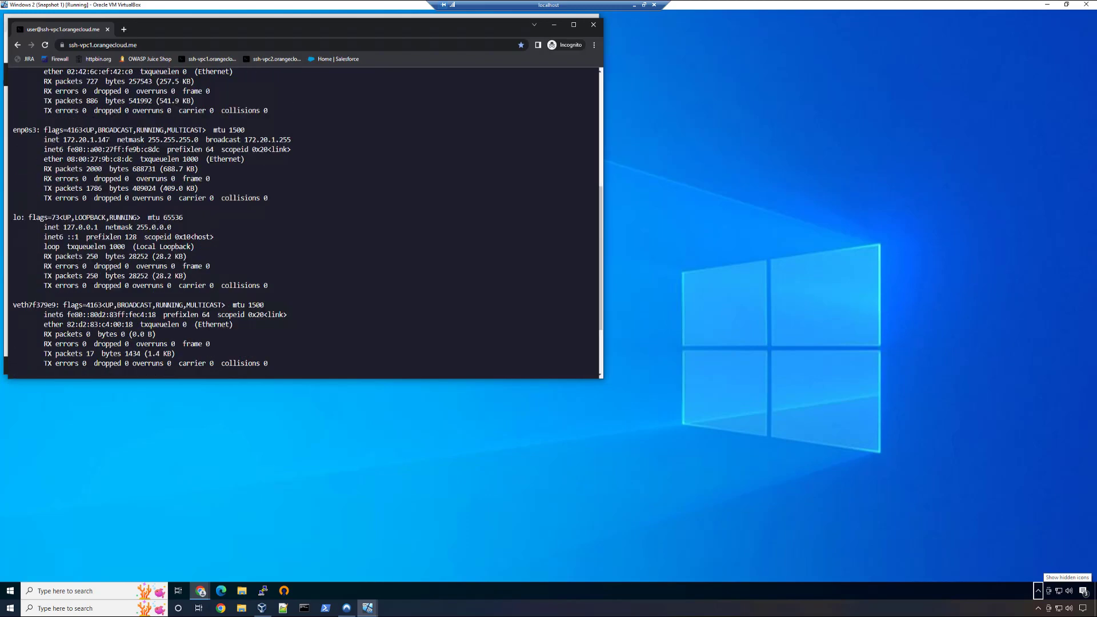
pyautogui.moveTo(84, 140); pyautogui.dragTo(90, 140)
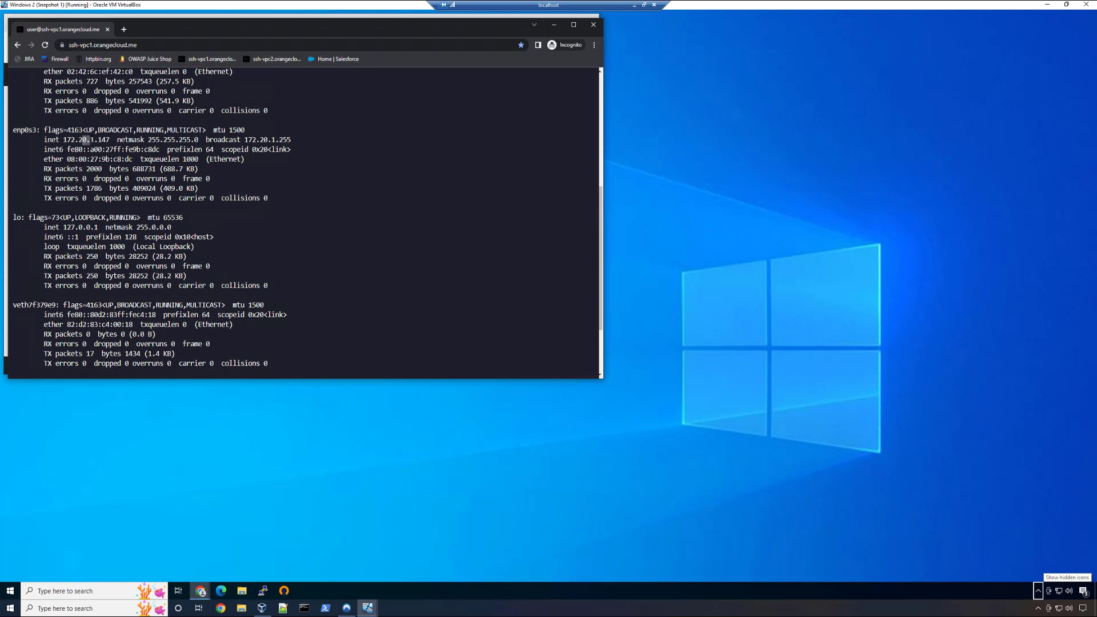
# - Open the bookmarked ssh-vpc2 terminal in a new tab and log in as "user" with the account password
pyautogui.click(124, 29)
pyautogui.click(250, 61)
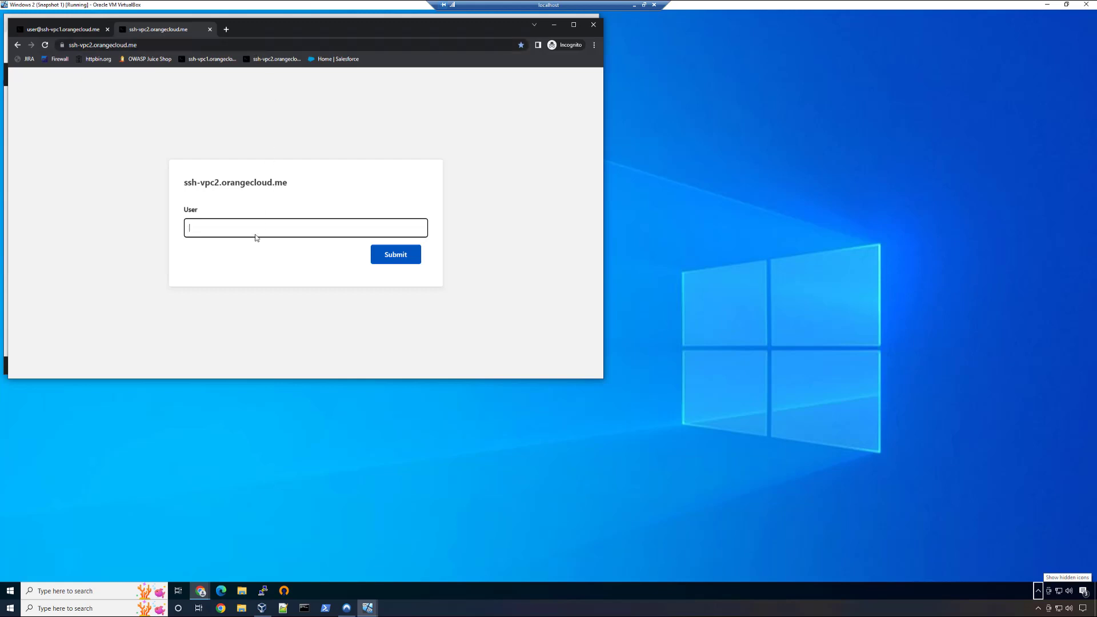
pyautogui.write('user')
pyautogui.press('Return')
pyautogui.write('********')
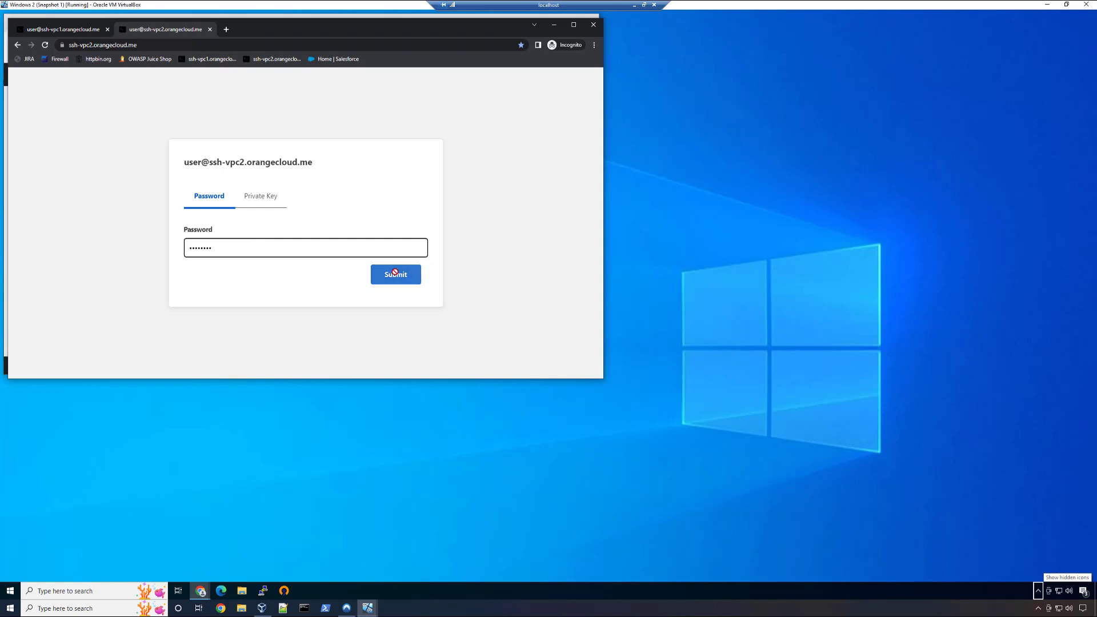
pyautogui.press('Return')
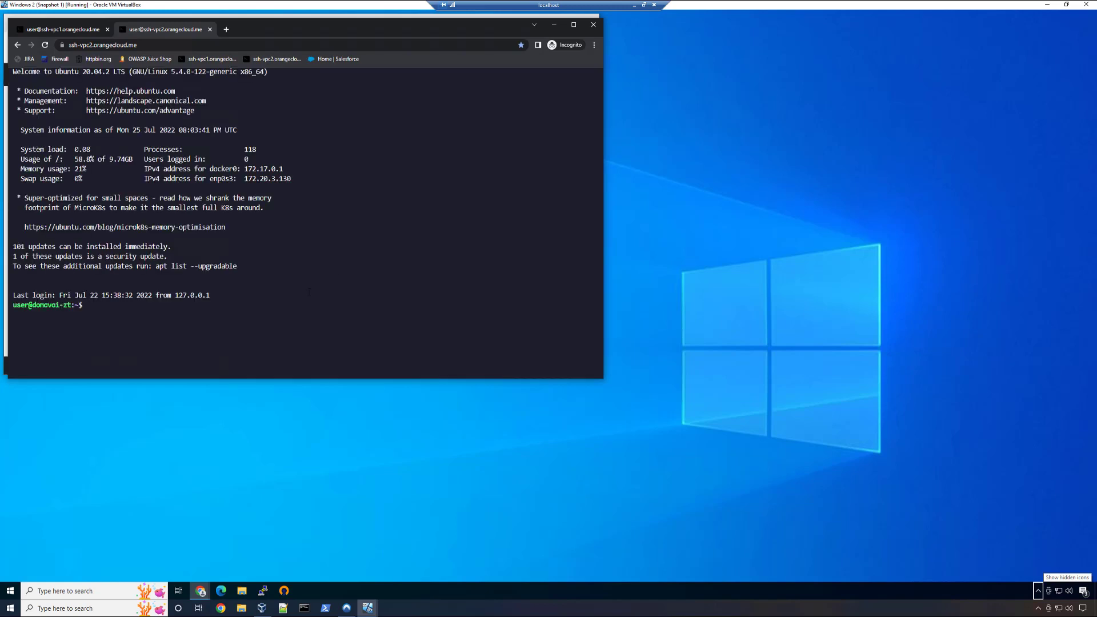
# - Run ifconfig in the ssh-vpc2 terminal and examine the enp0s3 interface's IP address
pyautogui.write('ifconfig')
pyautogui.press('Return')
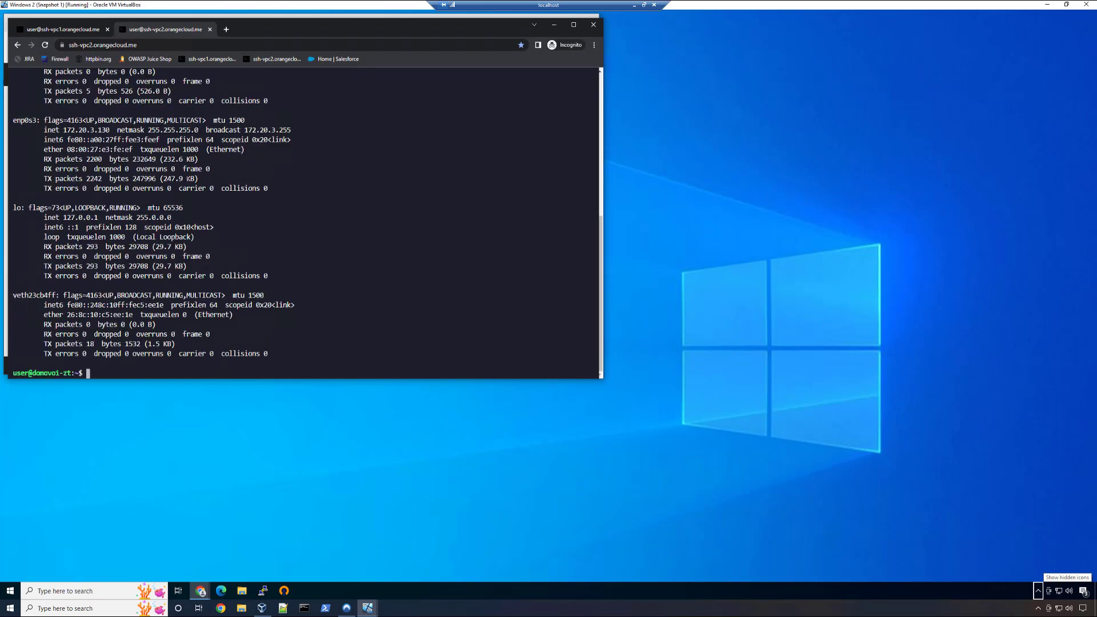
pyautogui.moveTo(86, 130); pyautogui.dragTo(93, 120)
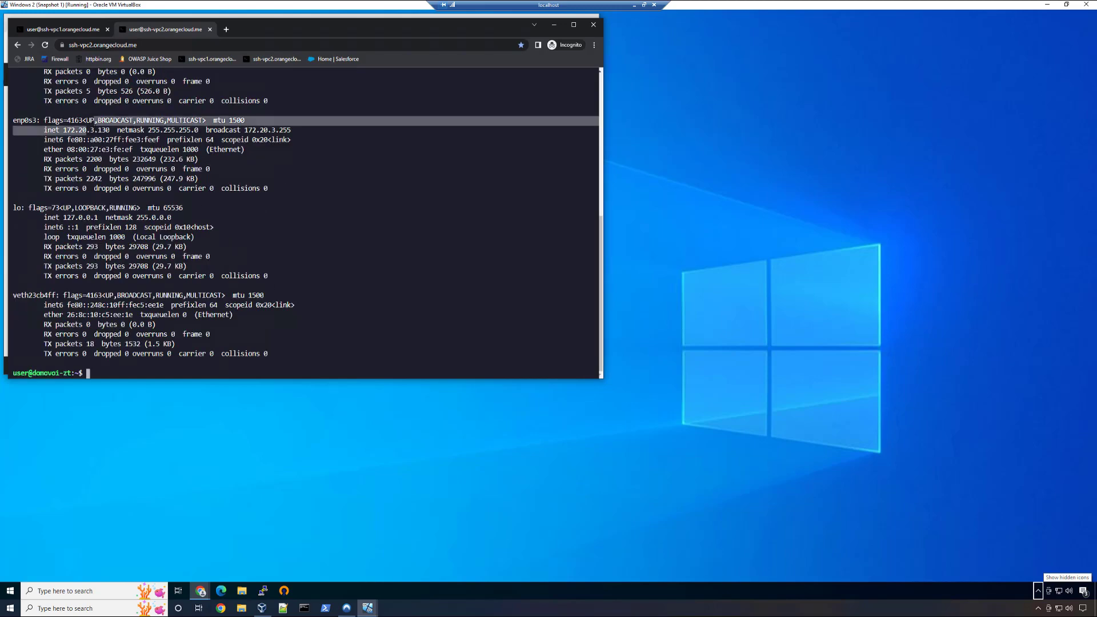
pyautogui.click(95, 121)
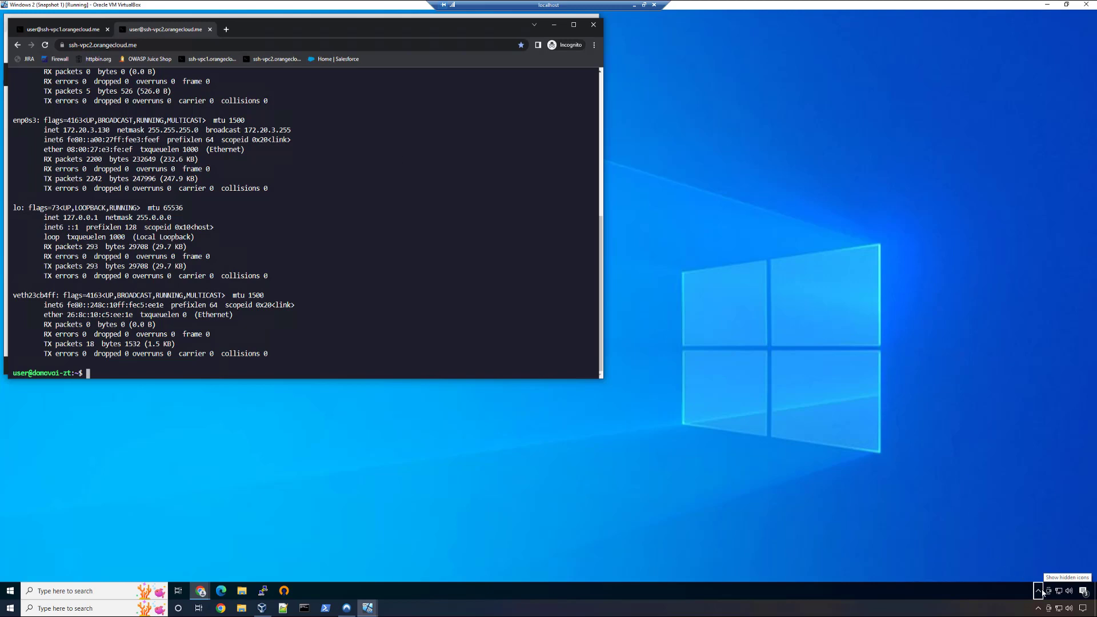
# - Check the WARP client's connection status and view the bookmarked httpbin.org and OWASP Juice Shop sites in new tabs
pyautogui.click(1040, 592)
pyautogui.click(1042, 576)
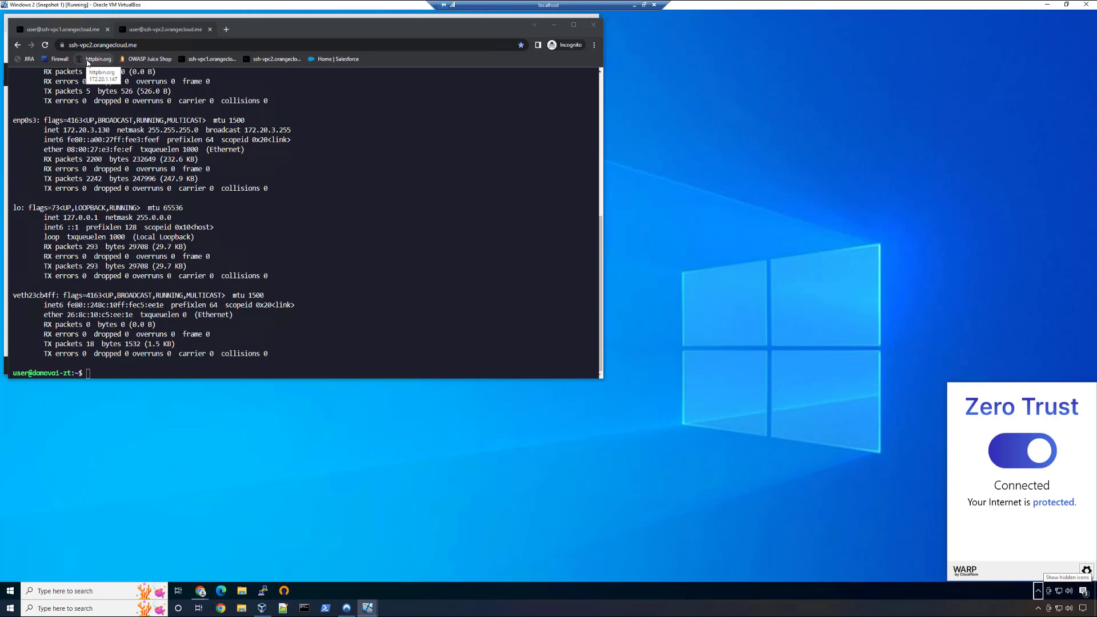
pyautogui.middleClick(88, 61)
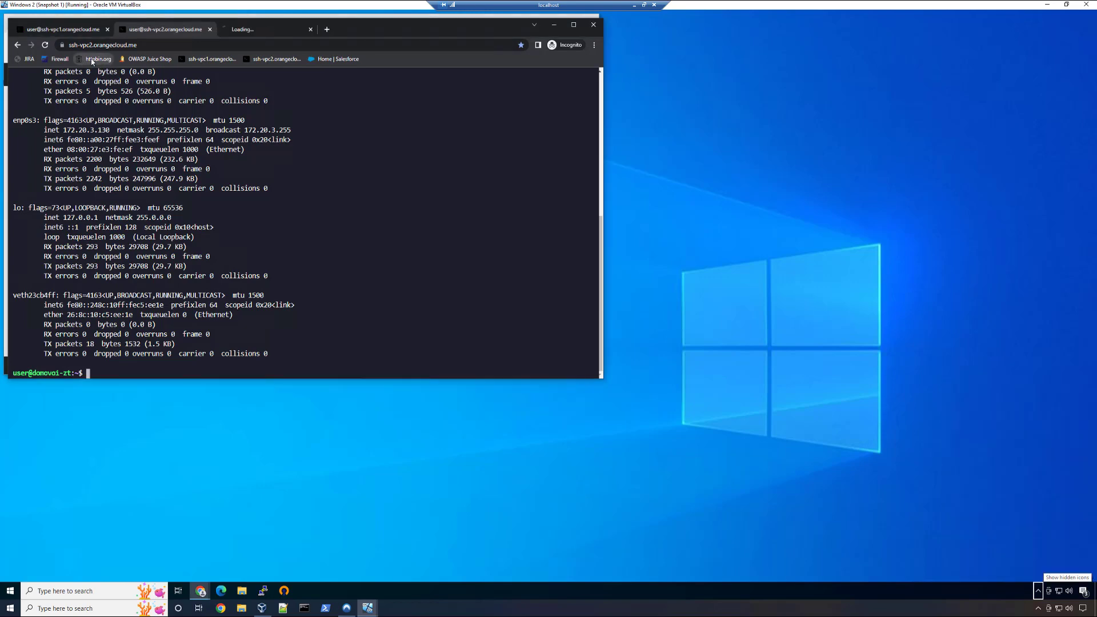
pyautogui.middleClick(144, 59)
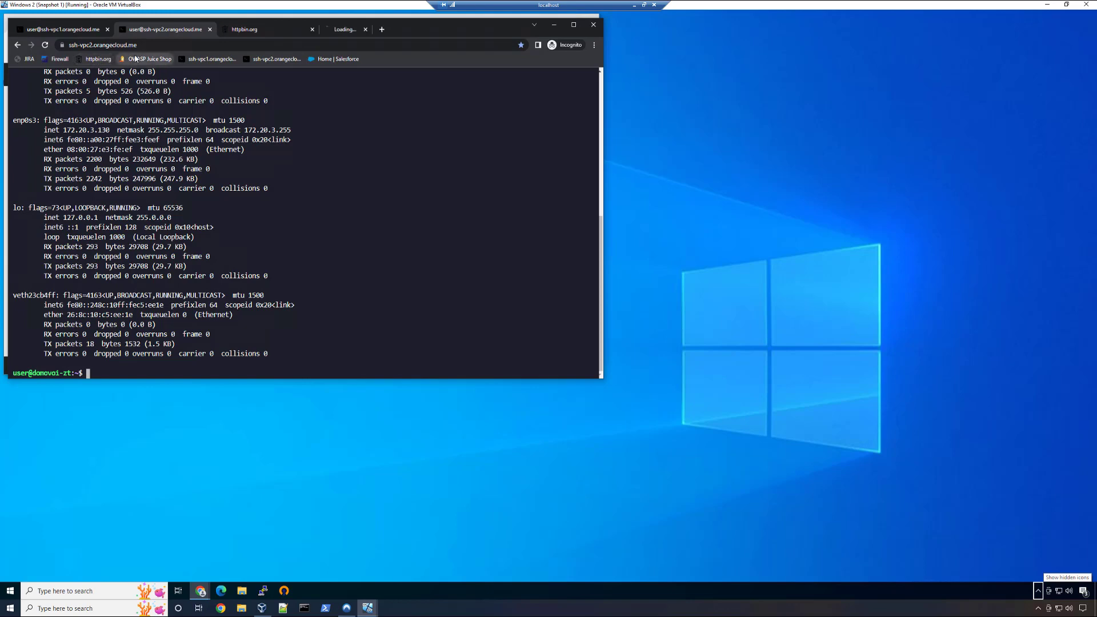
pyautogui.click(259, 33)
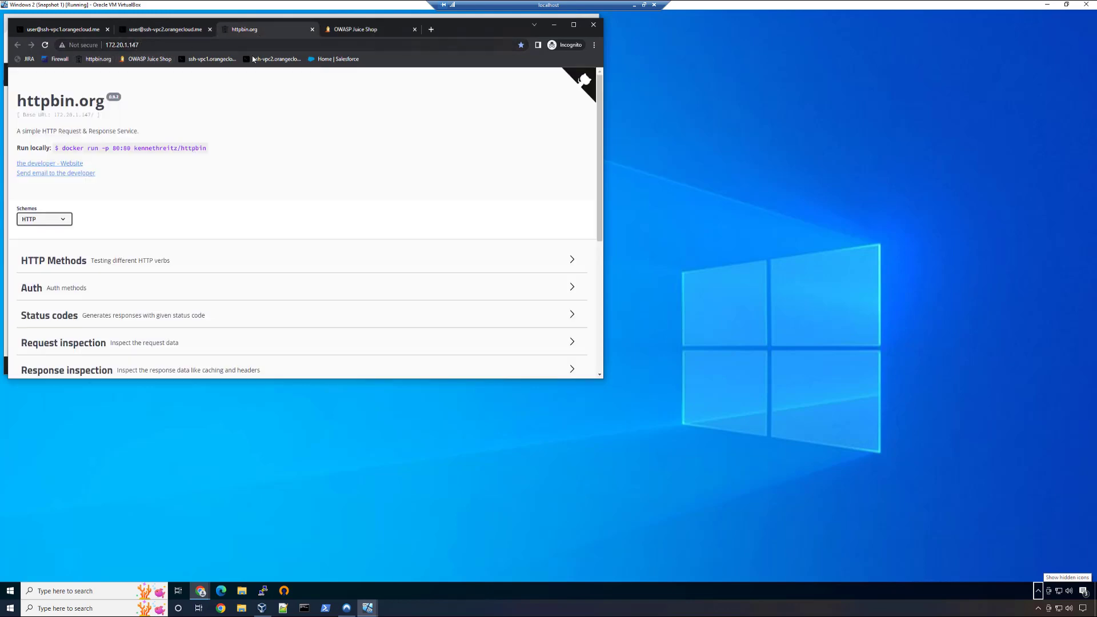
pyautogui.click(358, 32)
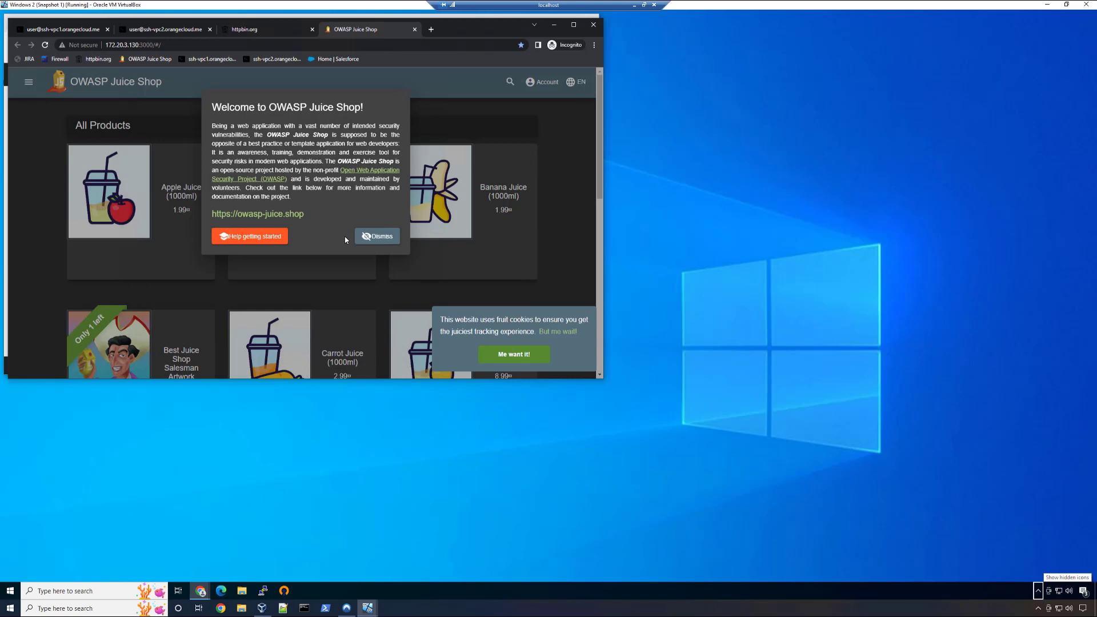
# - Switch to the host browser, load dash.teams.cloudflare.com in the App Launcher tab and select the TME Demo account
pyautogui.hotkey('alt', 'Tab')
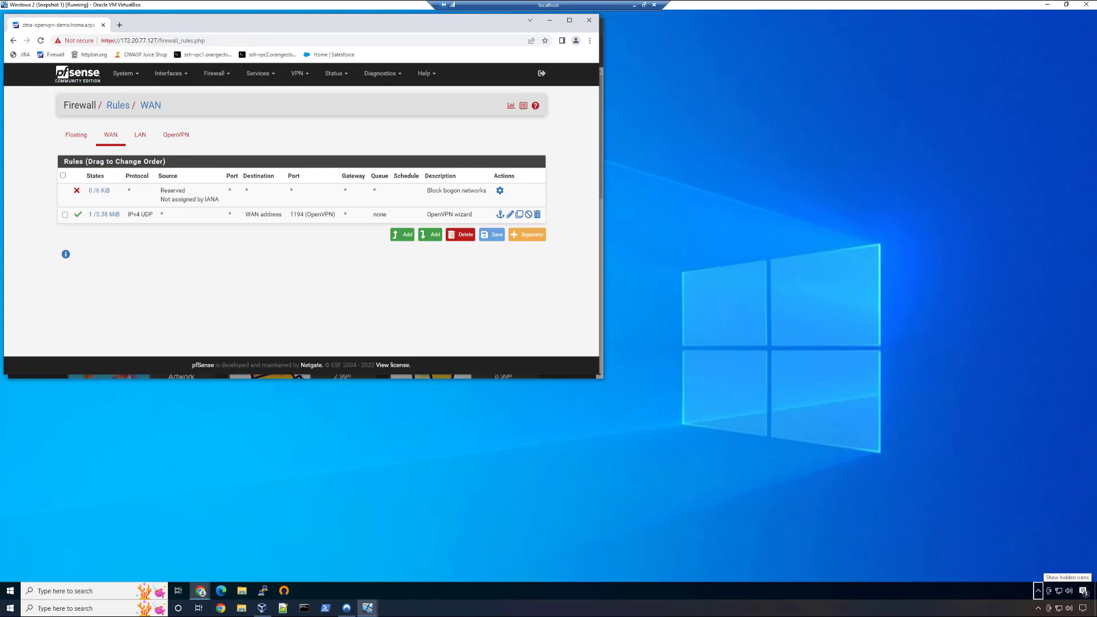
pyautogui.hotkey('alt', 'Tab')
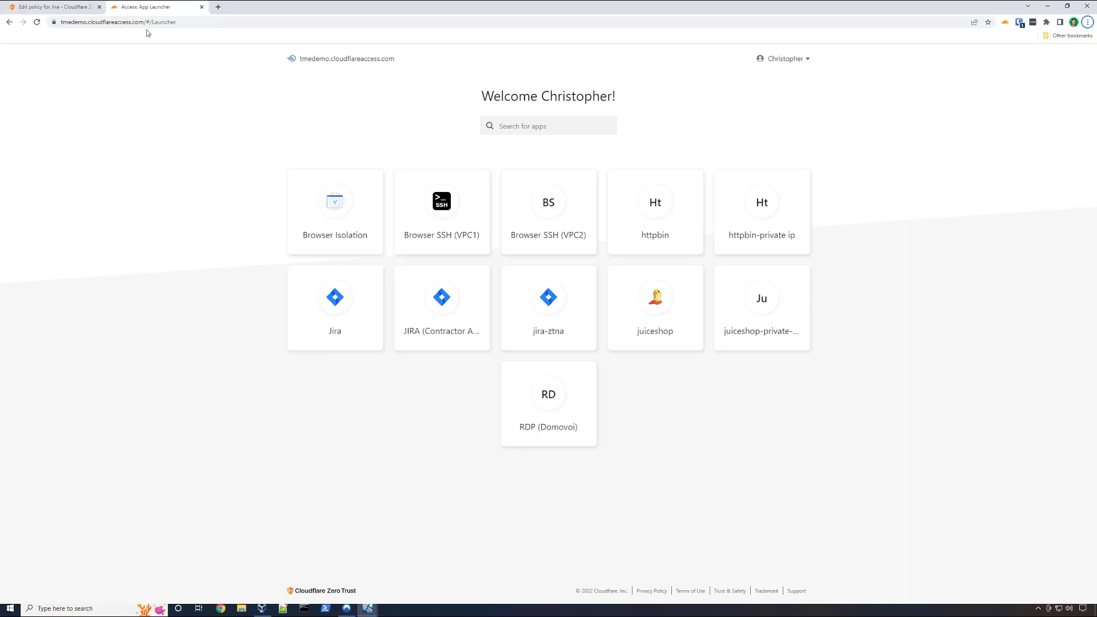
pyautogui.click(264, 27)
pyautogui.write('dash.teams.cloudflare.com')
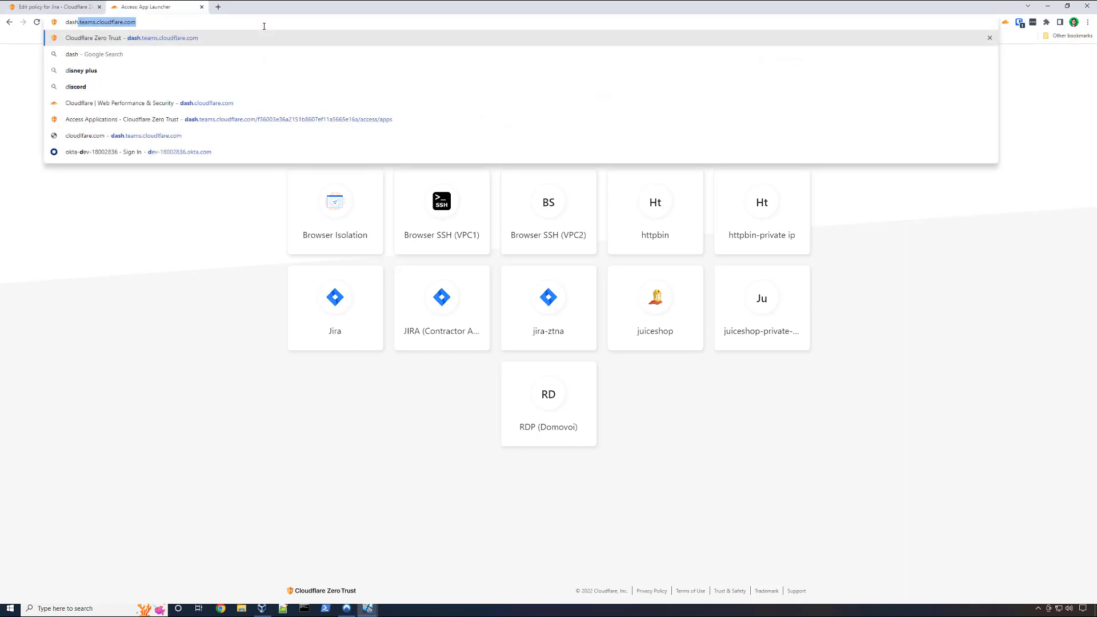
pyautogui.press('Return')
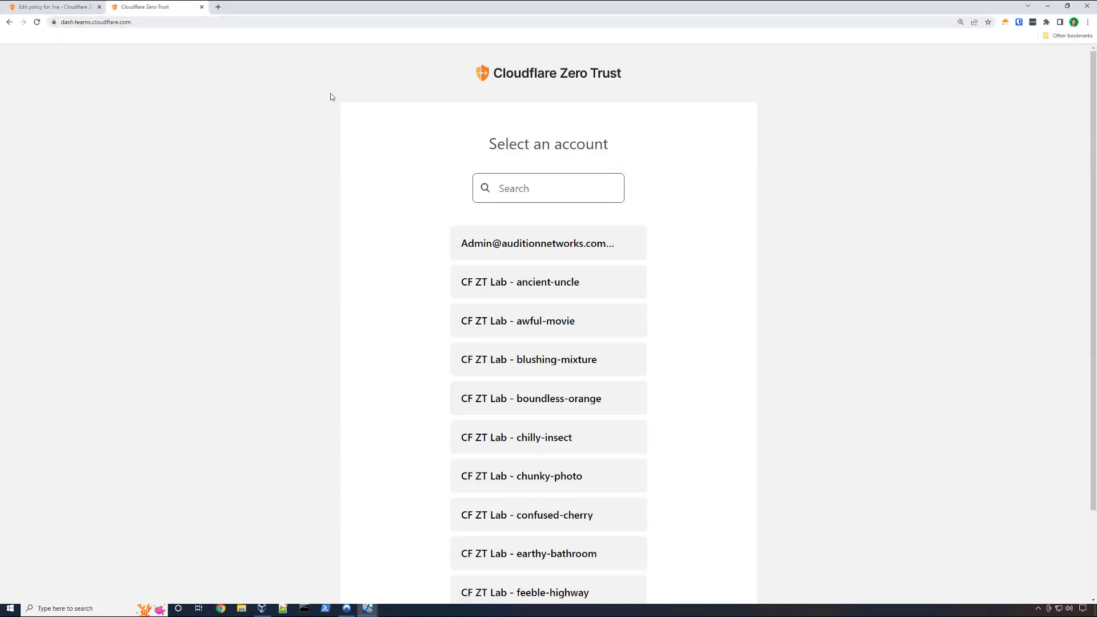
pyautogui.scroll(-2, 537, 411)
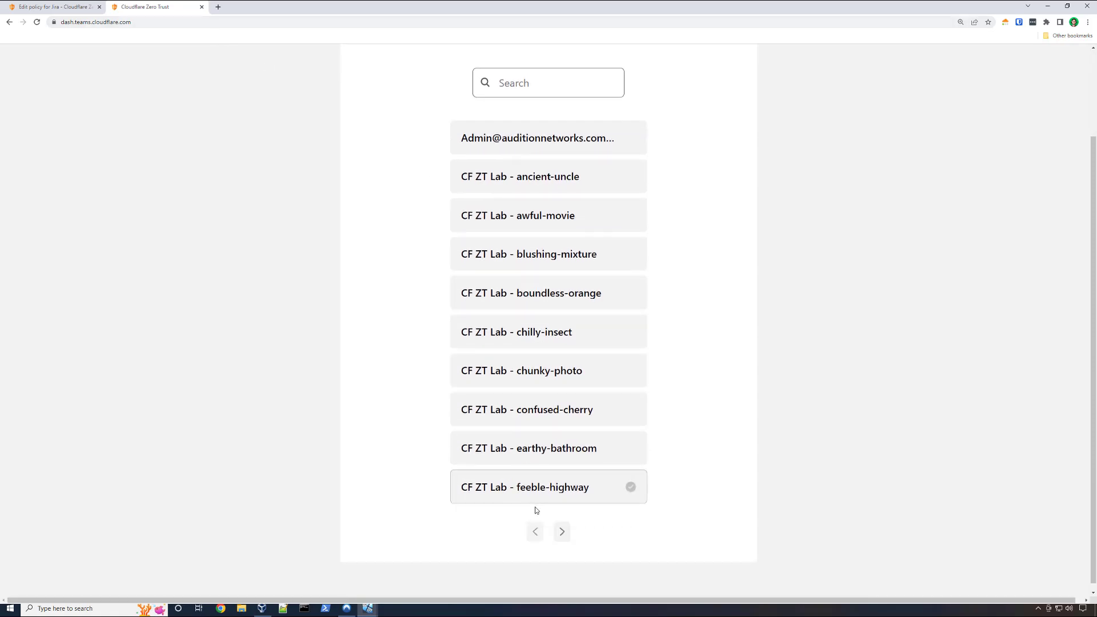
pyautogui.click(565, 534)
pyautogui.click(564, 535)
pyautogui.click(531, 382)
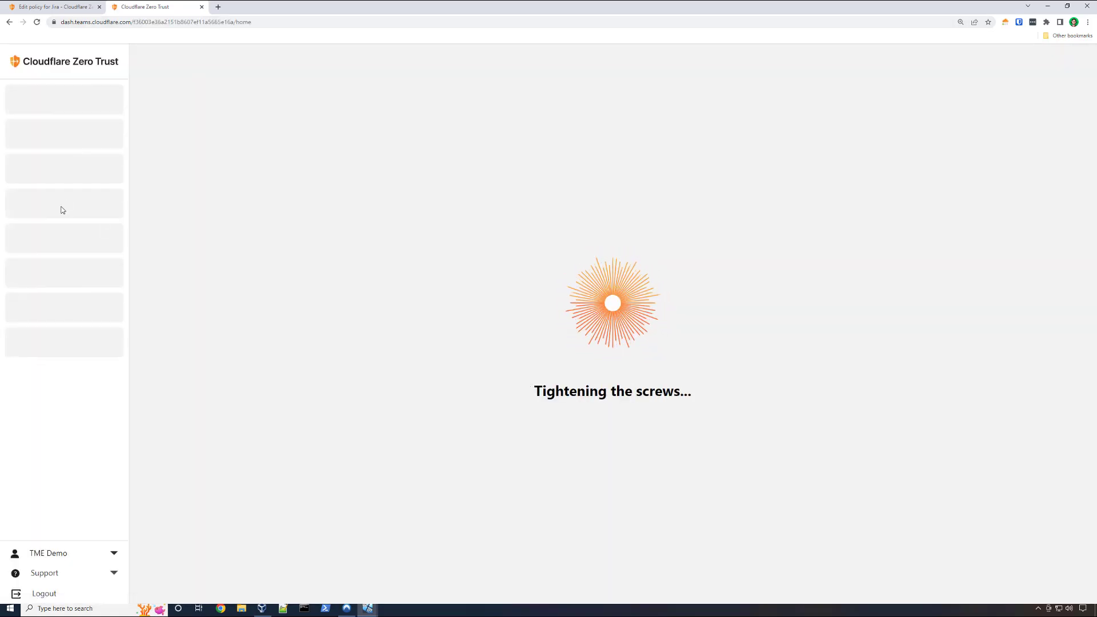
# - Open the juiceshop-private-ip application for editing from the list of Access applications
pyautogui.click(60, 203)
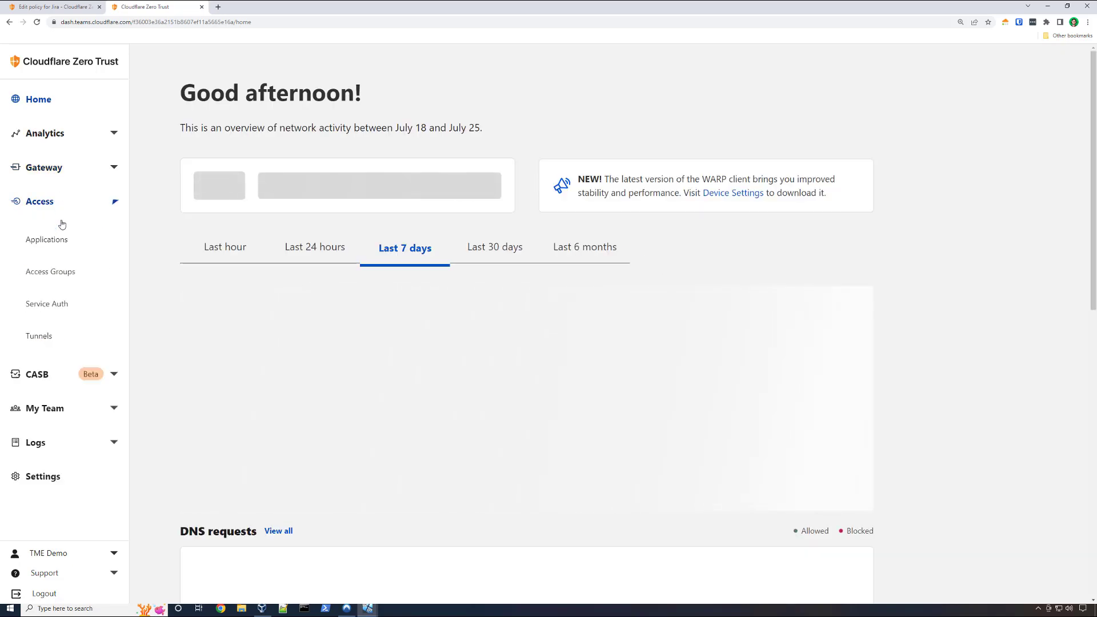
pyautogui.click(57, 242)
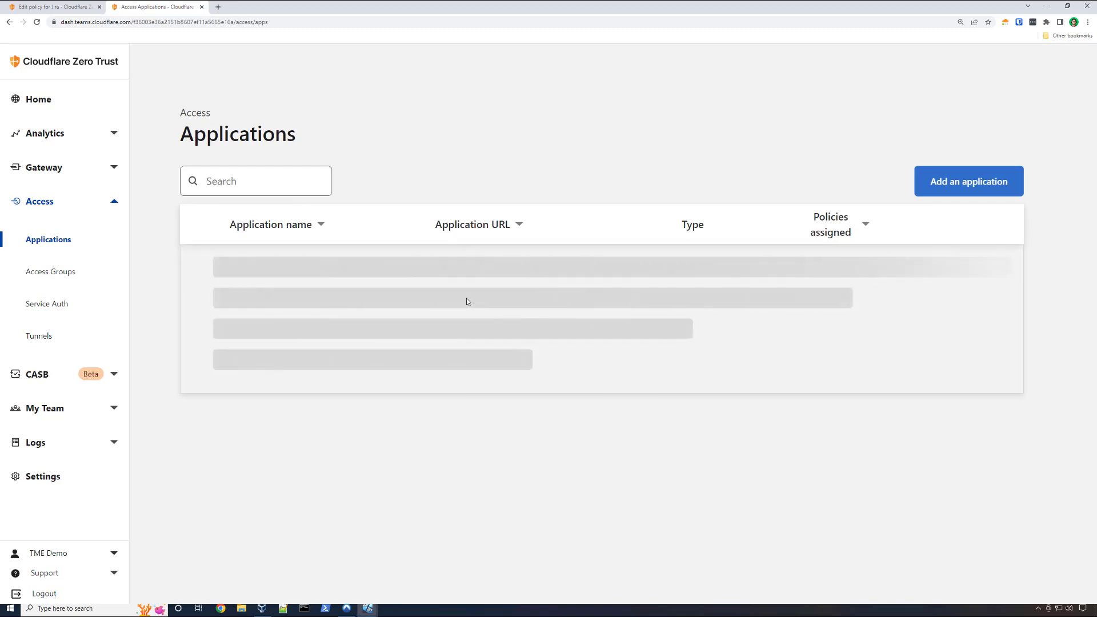
pyautogui.scroll(-3, 466, 301)
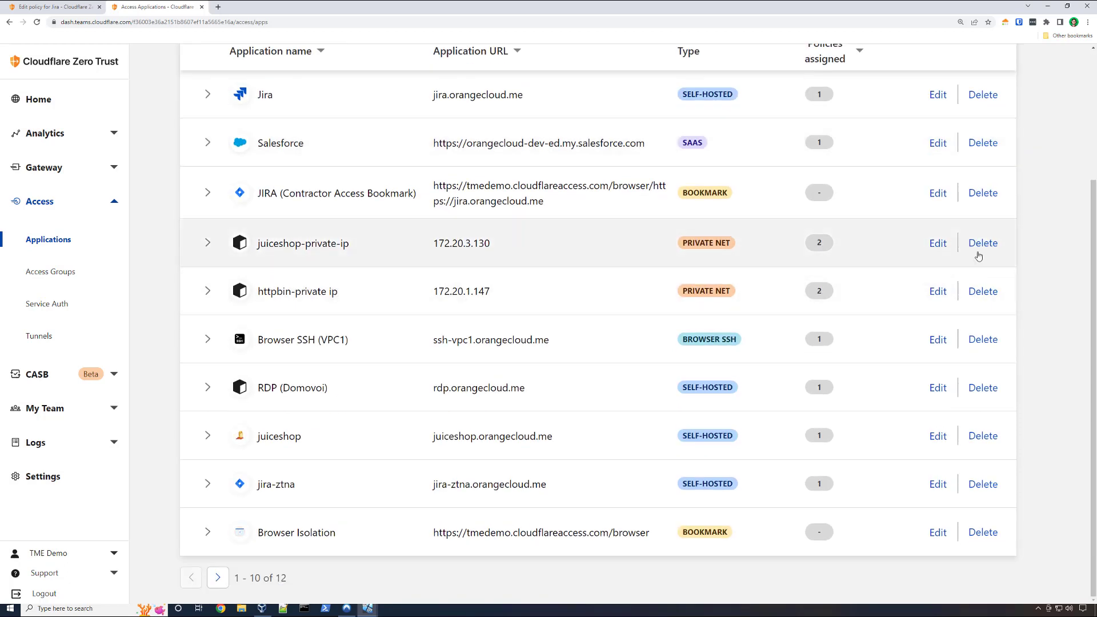
pyautogui.click(935, 244)
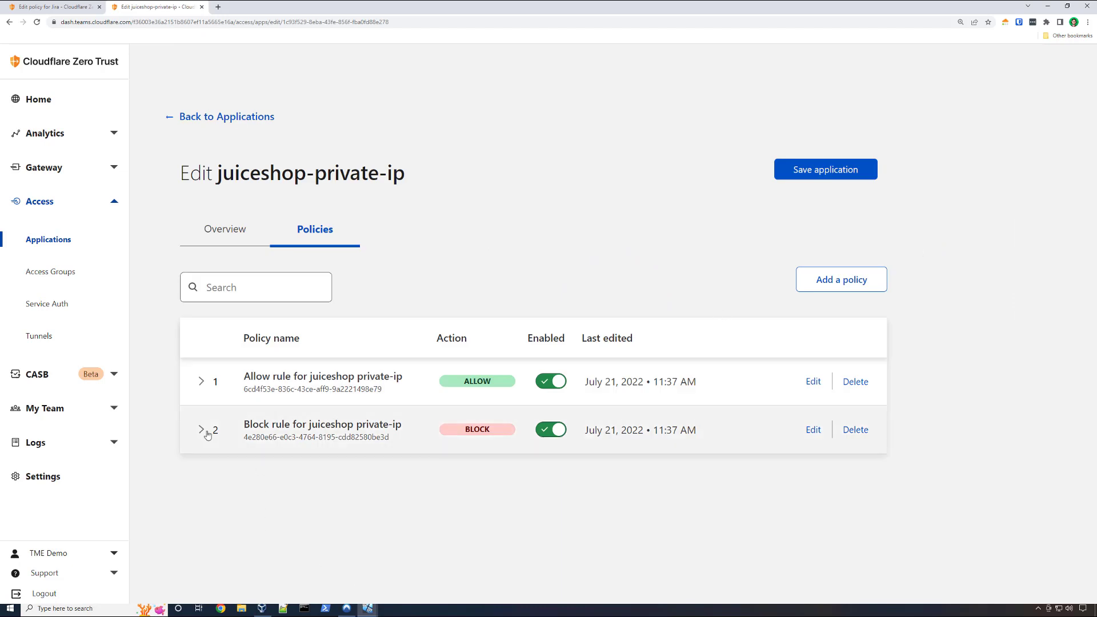
# - Expand the allow rule for juiceshop private-ip to review its details, and open the rule for editing
pyautogui.click(201, 383)
pyautogui.scroll(-1, 659, 389)
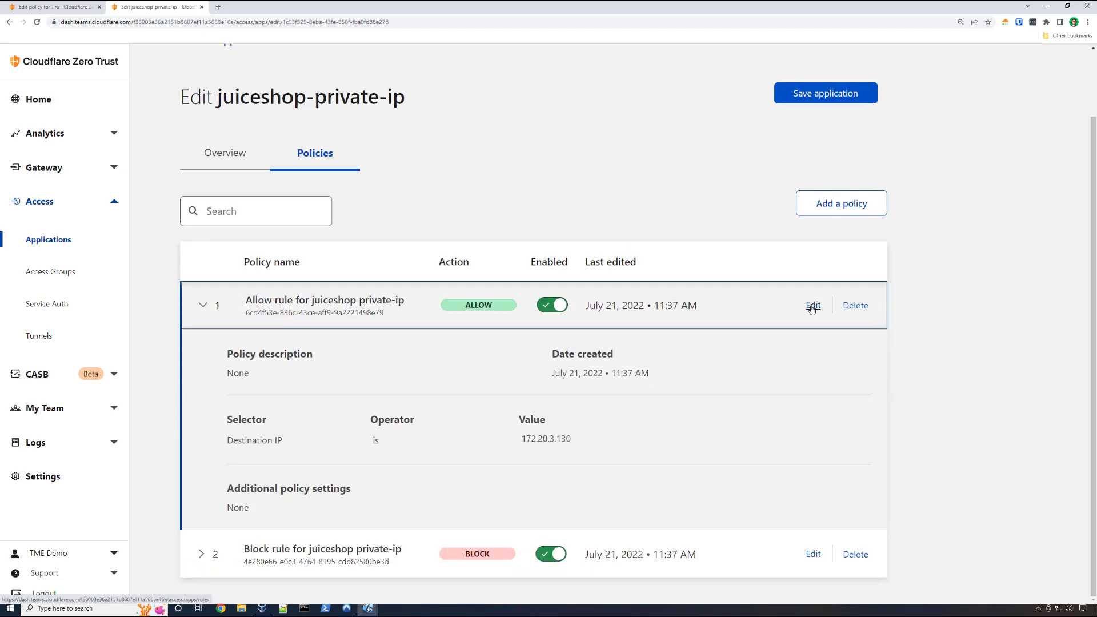
pyautogui.click(811, 306)
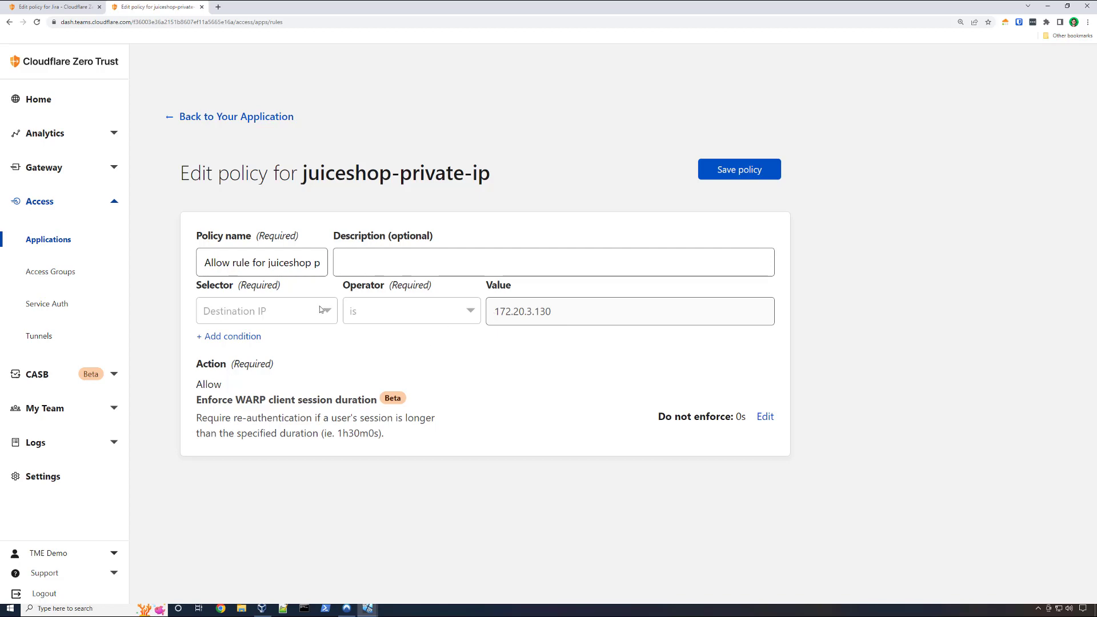
pyautogui.click(226, 115)
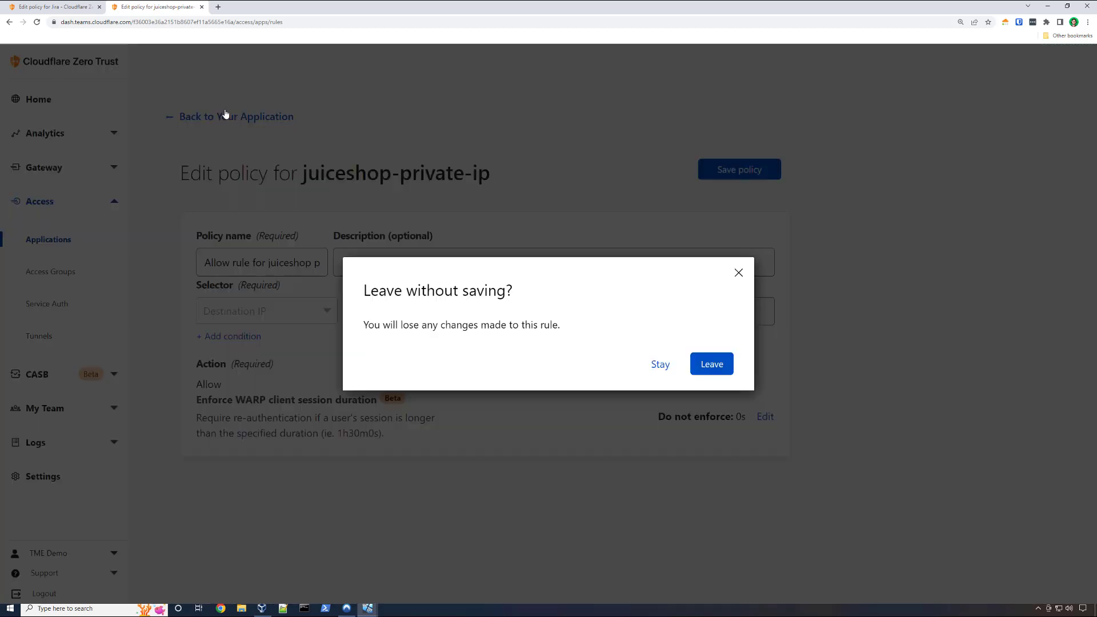
pyautogui.click(739, 274)
# - Add a blank condition to the allow rule, examine the available user and group selectors, and leave the policy without saving
pyautogui.click(249, 341)
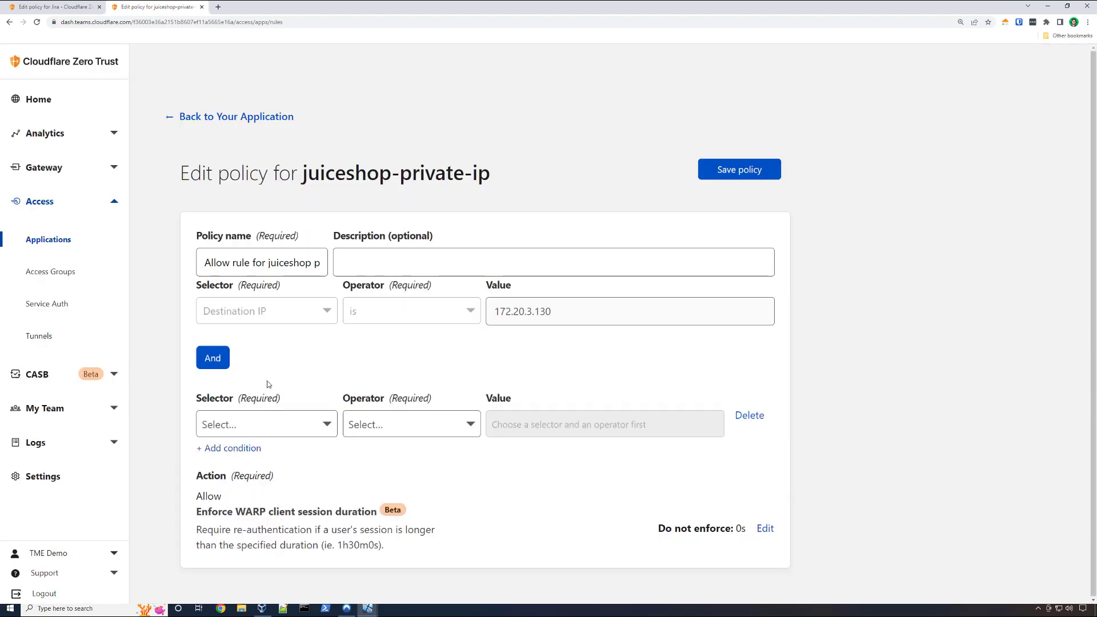
pyautogui.click(290, 424)
pyautogui.scroll(-2, 295, 492)
pyautogui.scroll(-5, 302, 500)
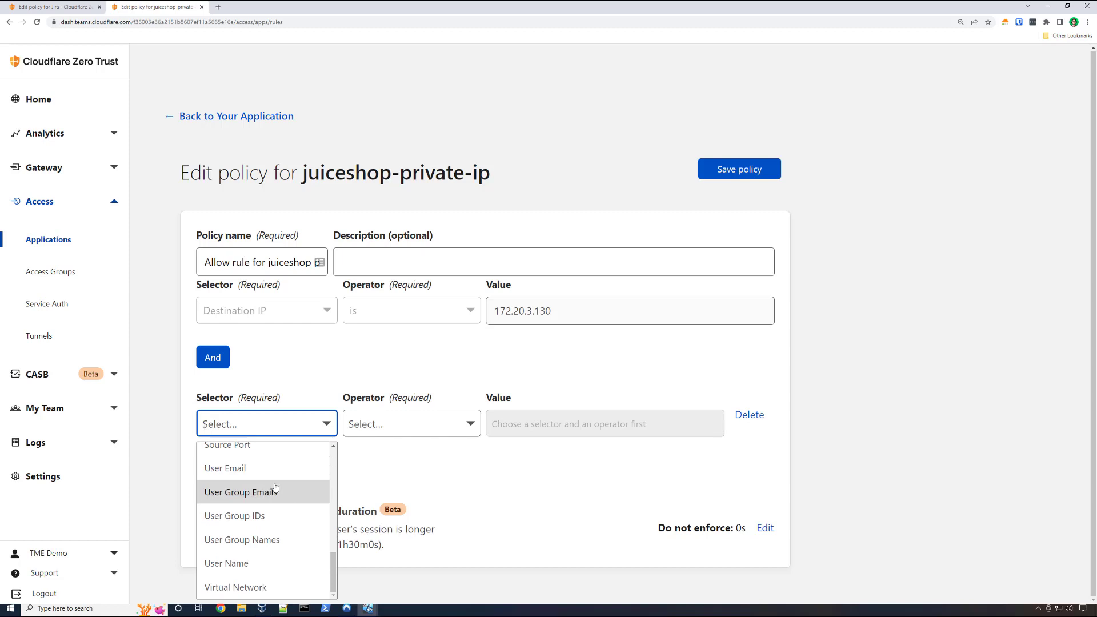
pyautogui.click(430, 480)
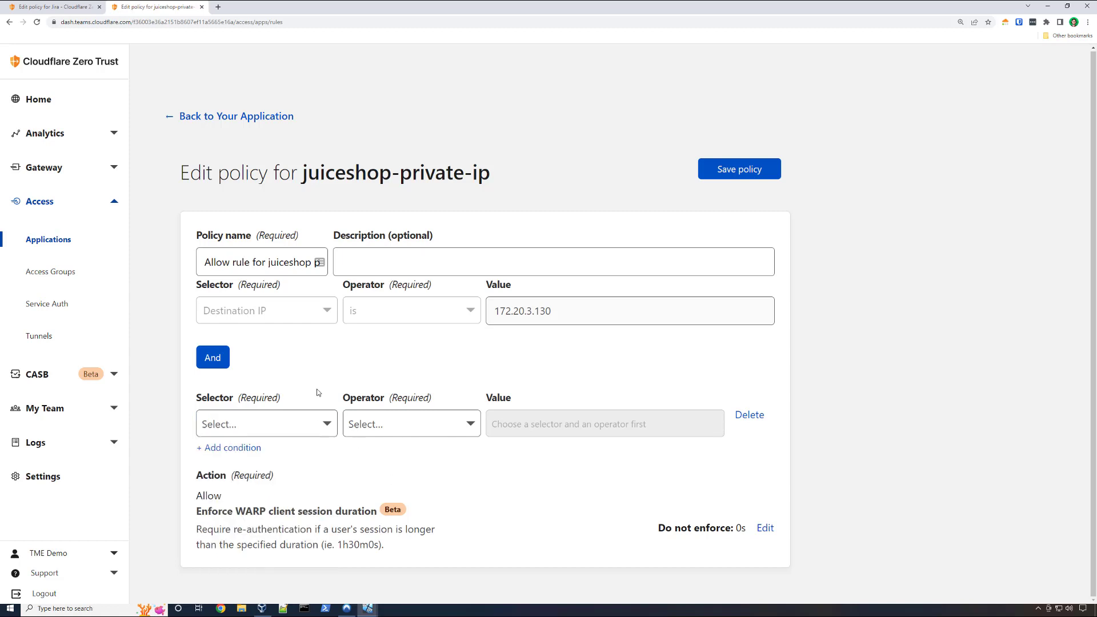
pyautogui.click(209, 117)
pyautogui.click(708, 364)
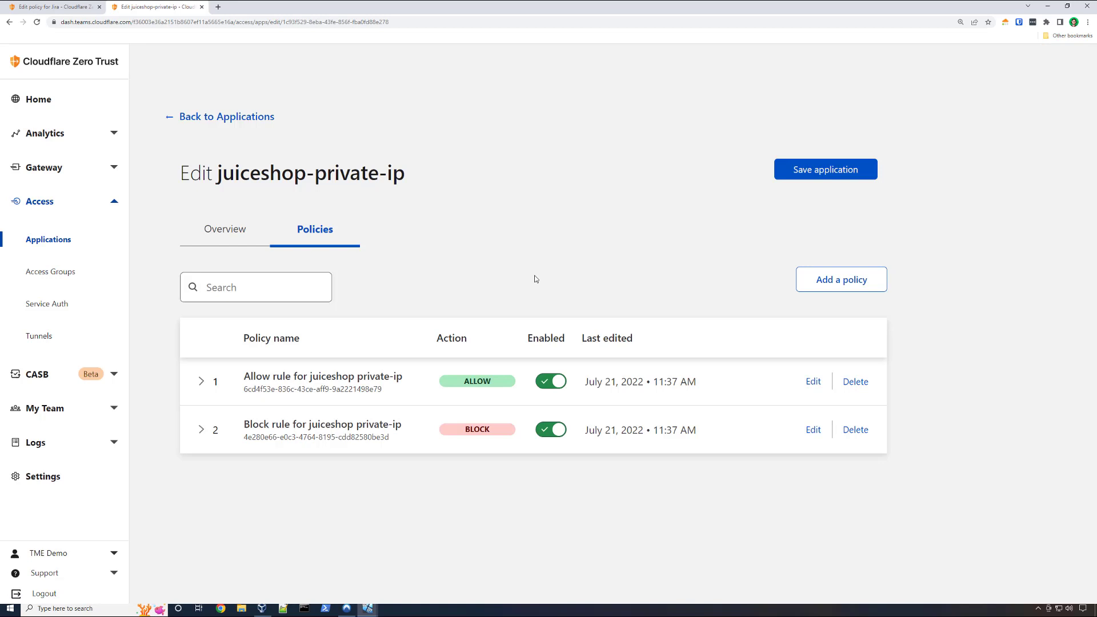
# - Open the Gateway network policies, leaving the application without saving, and expand the SSH Audit policy to examine its settings
pyautogui.click(55, 174)
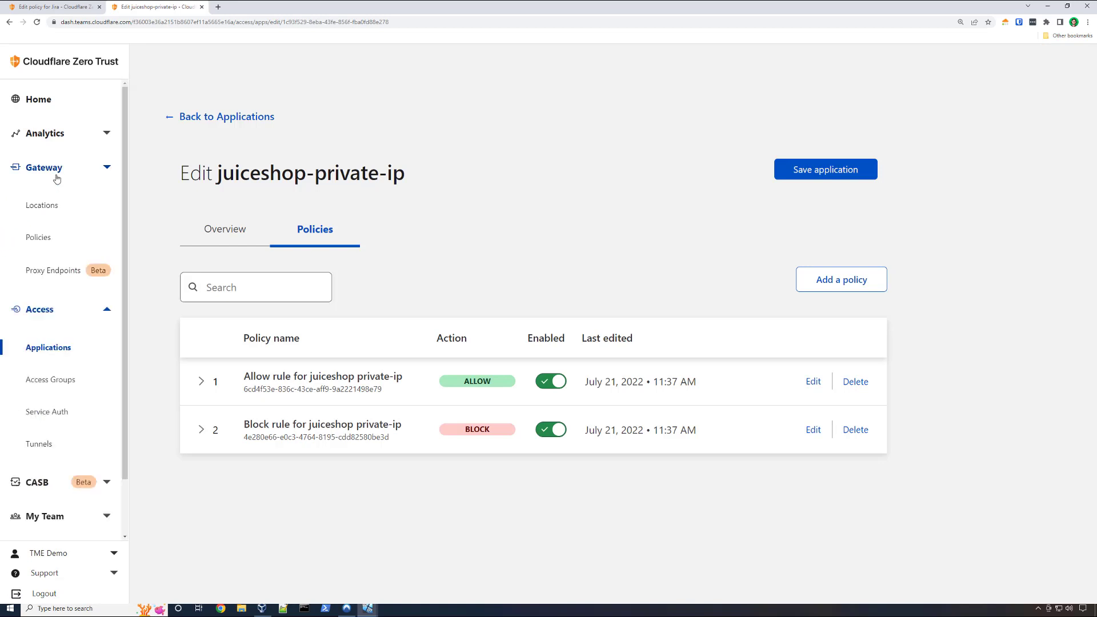
pyautogui.click(50, 238)
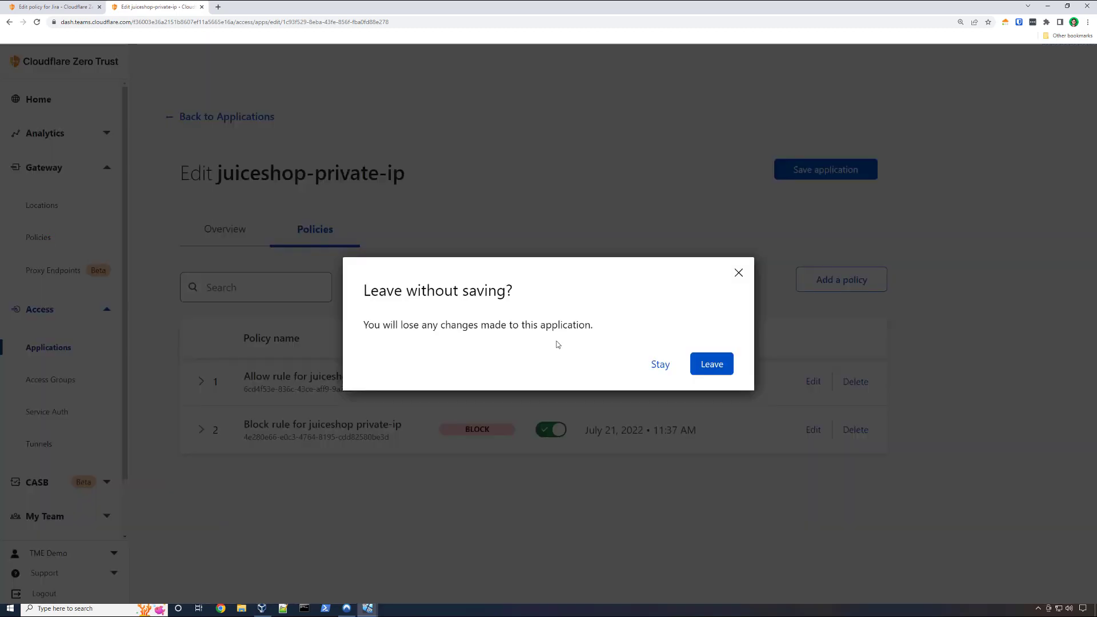
pyautogui.click(708, 364)
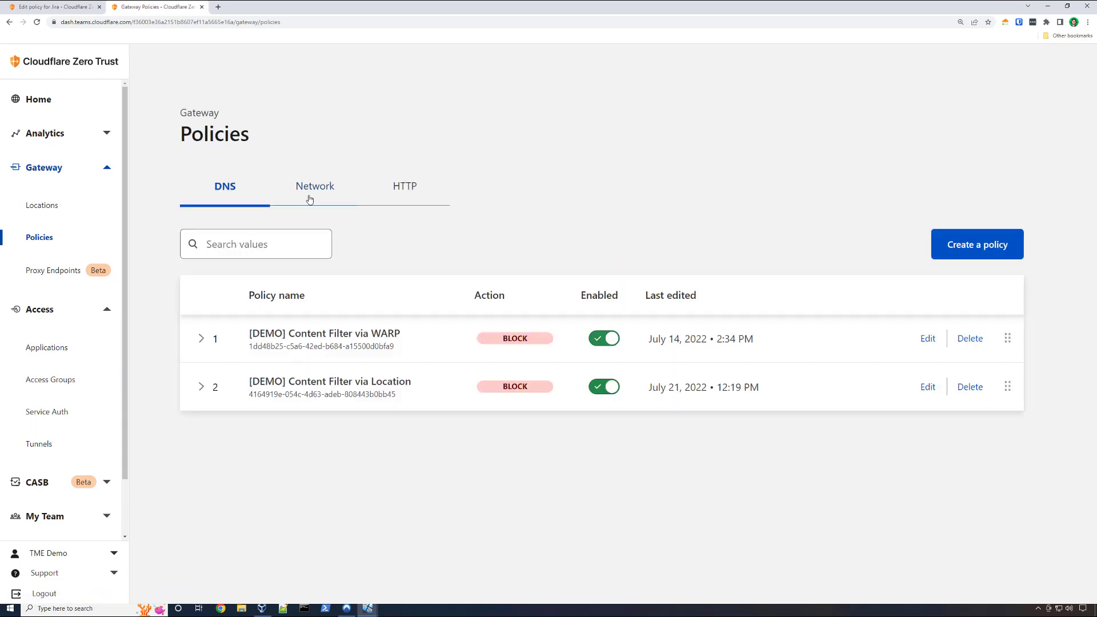
pyautogui.click(309, 199)
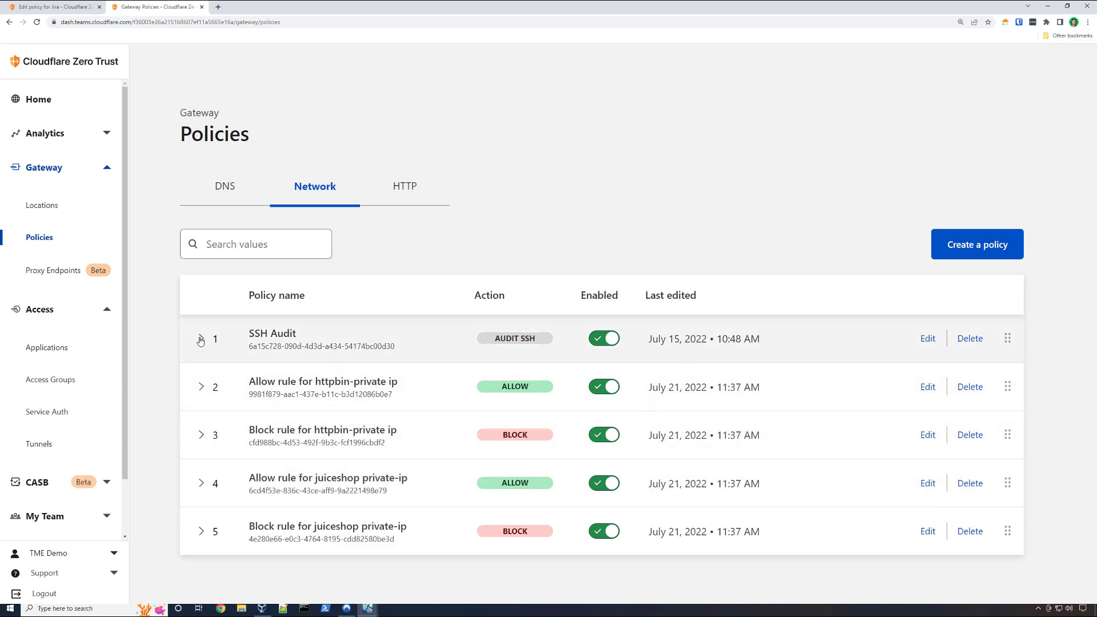
pyautogui.click(201, 340)
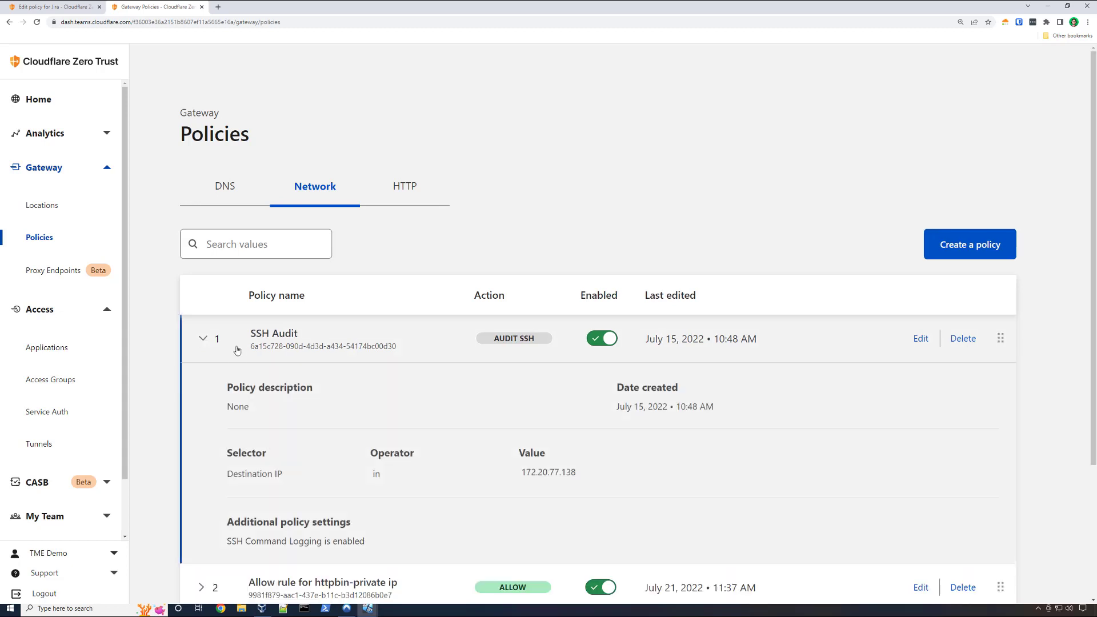
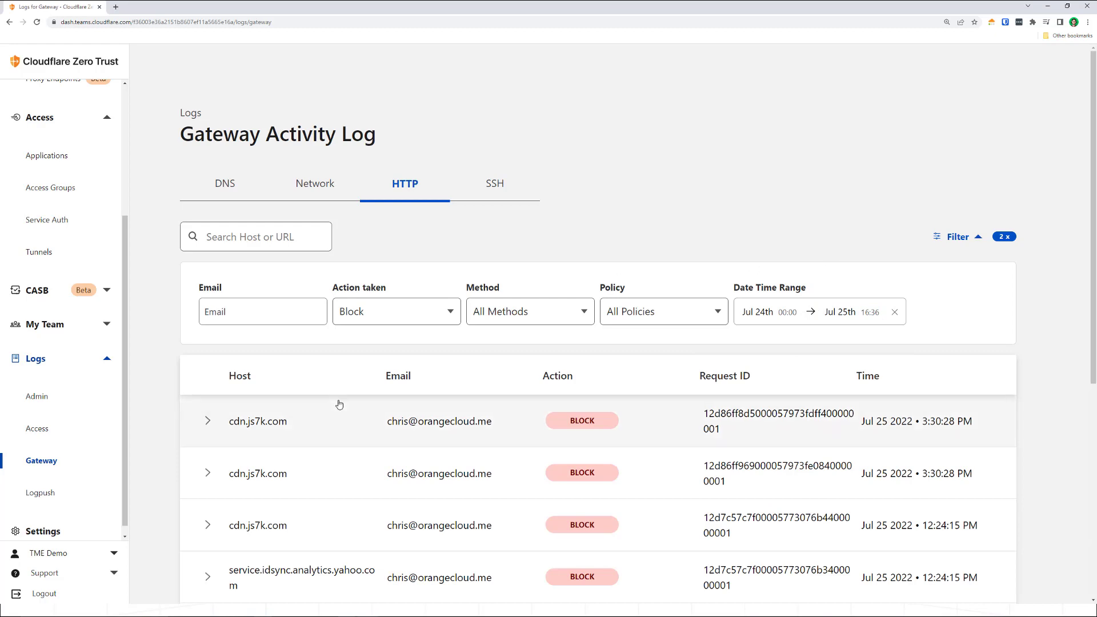
# - Expand the blocked orangecloud-dev-ed.lightning.force.com request in the Gateway HTTP log, review its details, and open the policy that blocked it
pyautogui.scroll(-6, 342, 405)
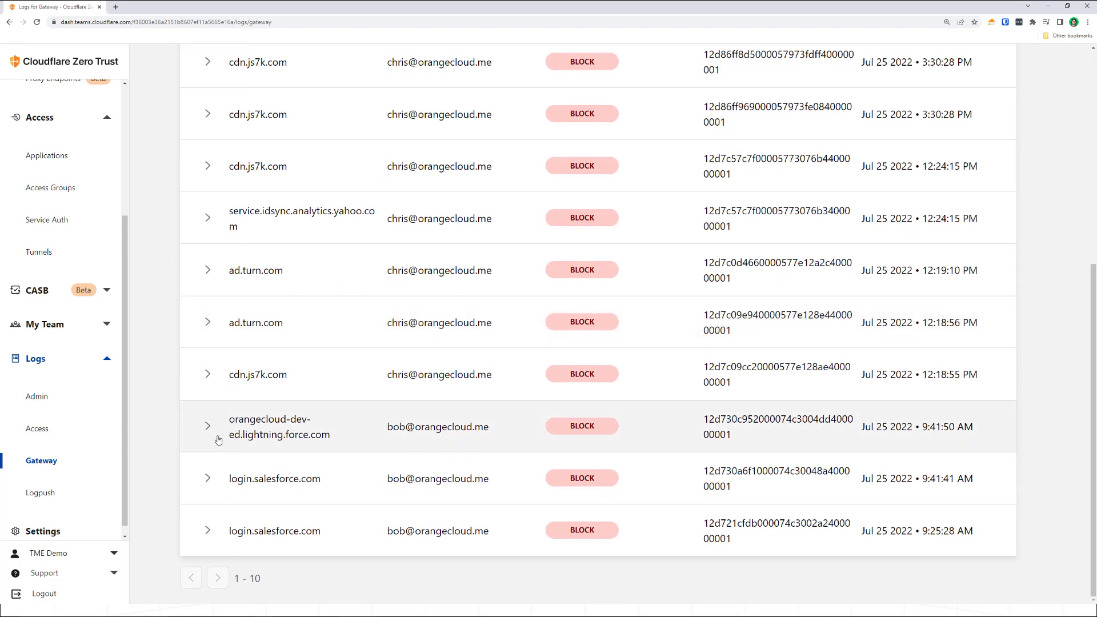
pyautogui.click(219, 438)
pyautogui.scroll(-4, 345, 467)
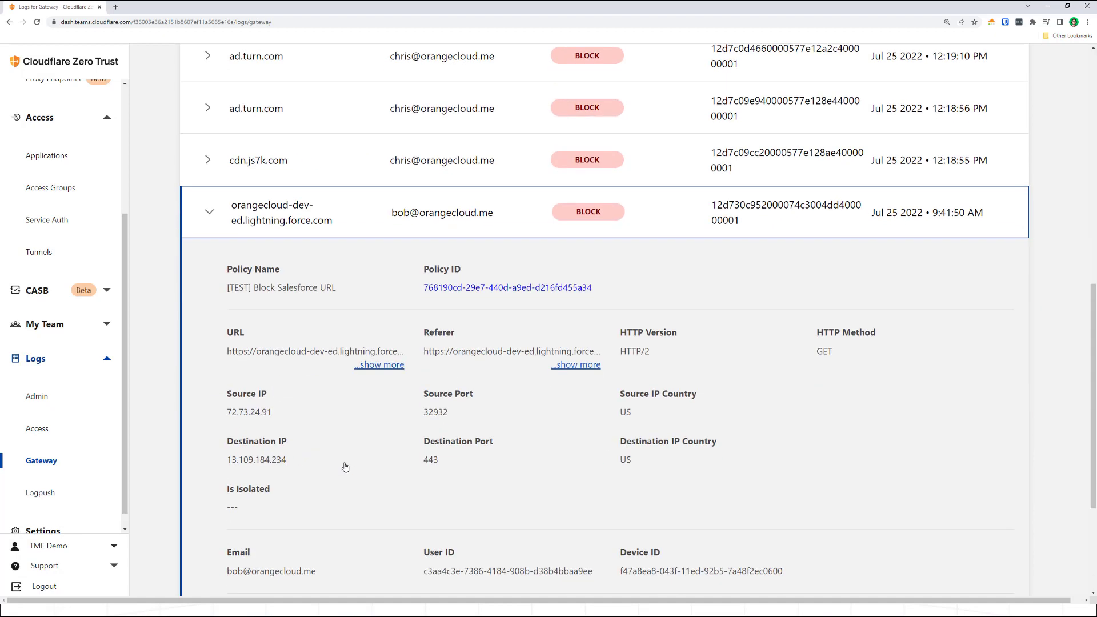
pyautogui.scroll(-1, 345, 467)
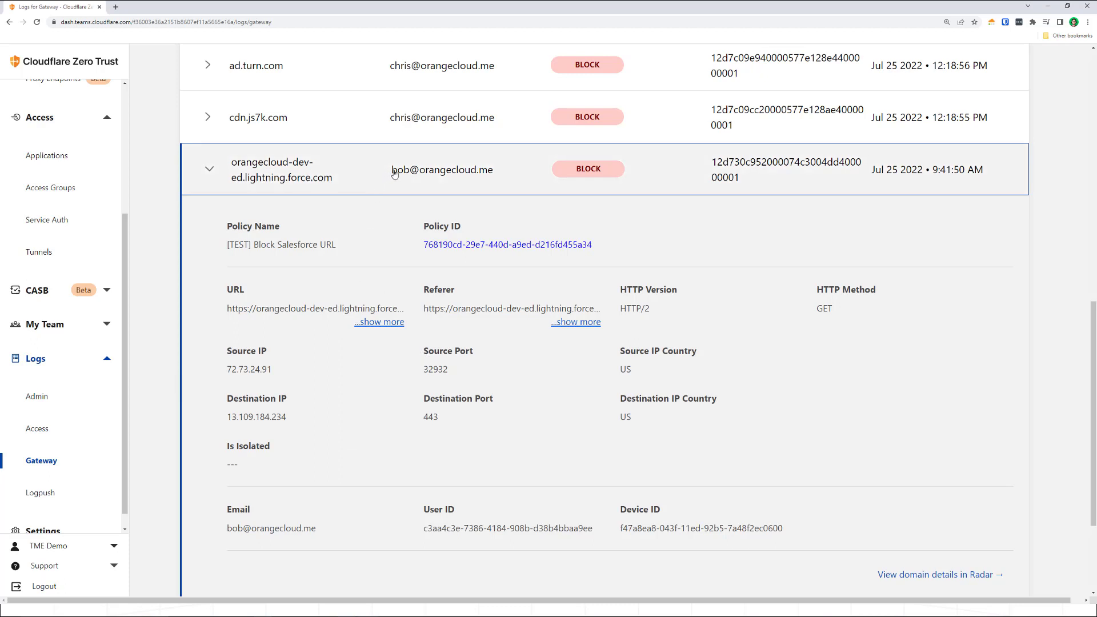
pyautogui.click(461, 245)
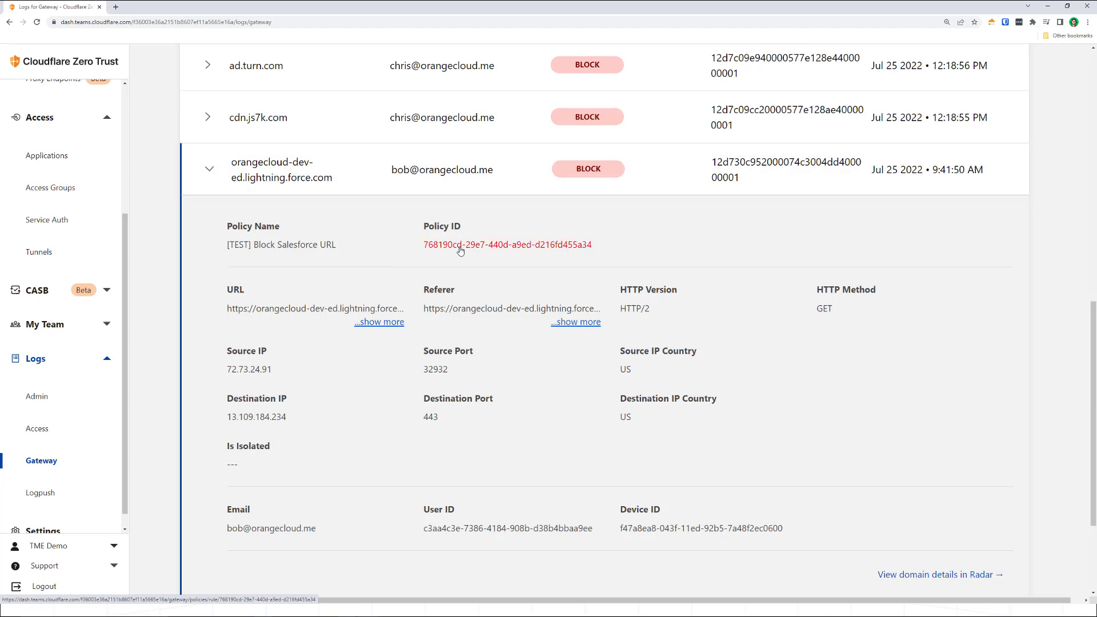
# - Add a third condition to the Block Salesforce URL policy's expression, with the User Email selector and the not in operator
pyautogui.scroll(-2, 460, 250)
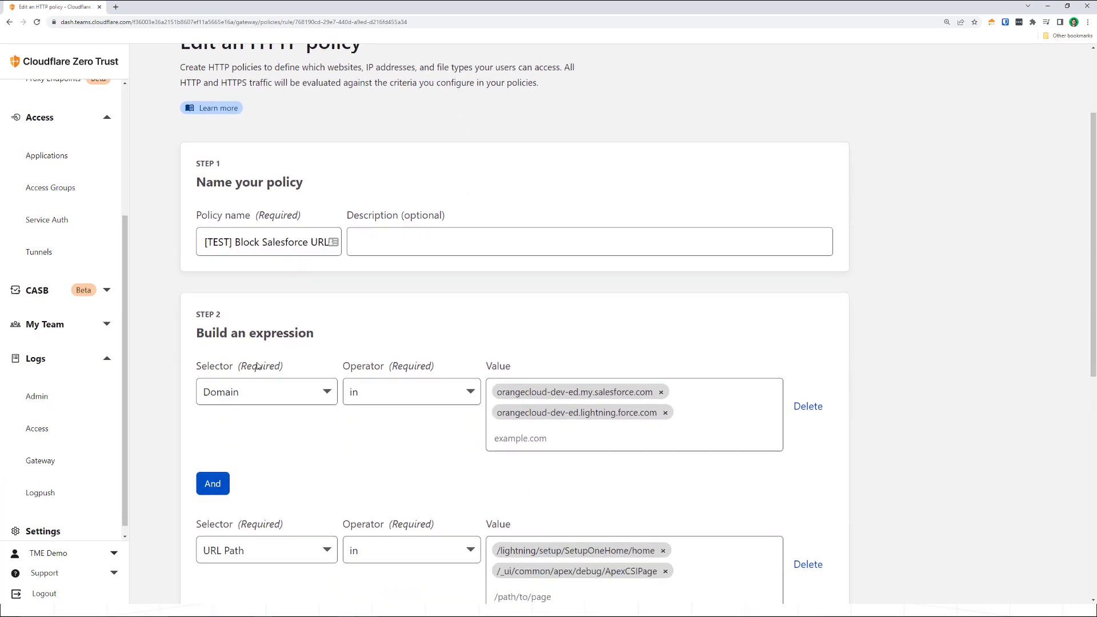
pyautogui.scroll(-4, 258, 427)
pyautogui.click(250, 410)
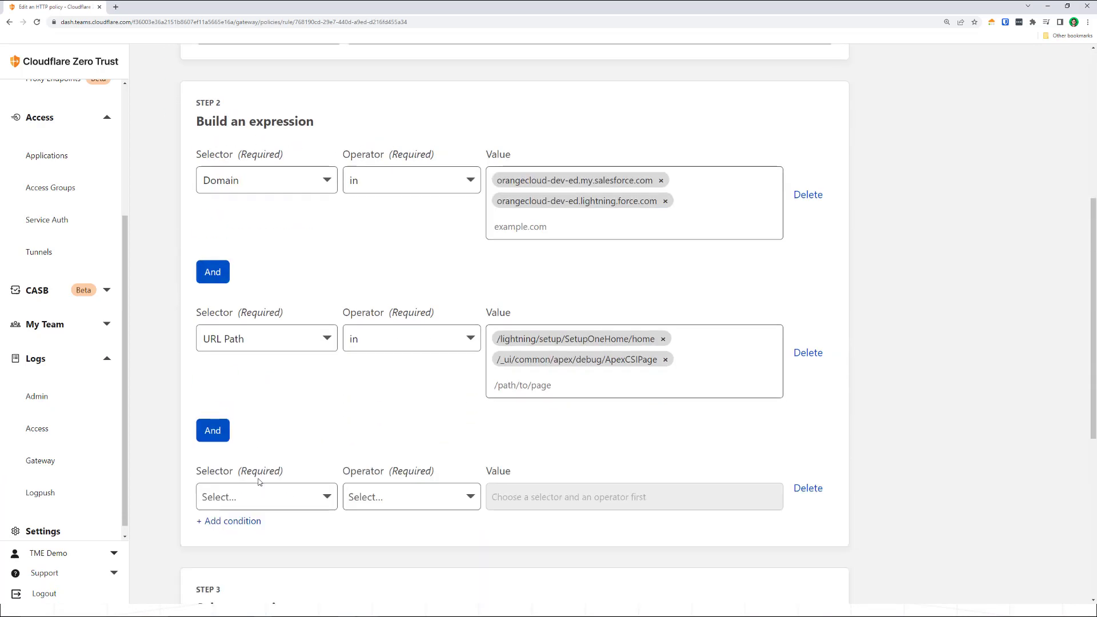
pyautogui.click(284, 496)
pyautogui.scroll(-4, 287, 499)
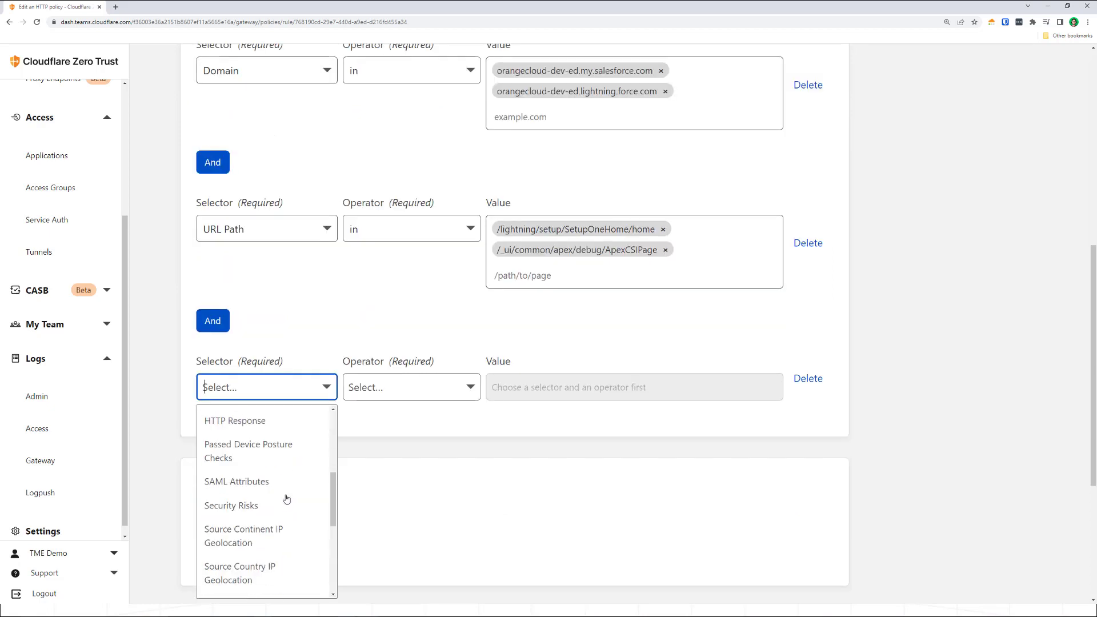
pyautogui.scroll(2, 286, 497)
pyautogui.scroll(-3, 280, 497)
pyautogui.scroll(-3, 275, 499)
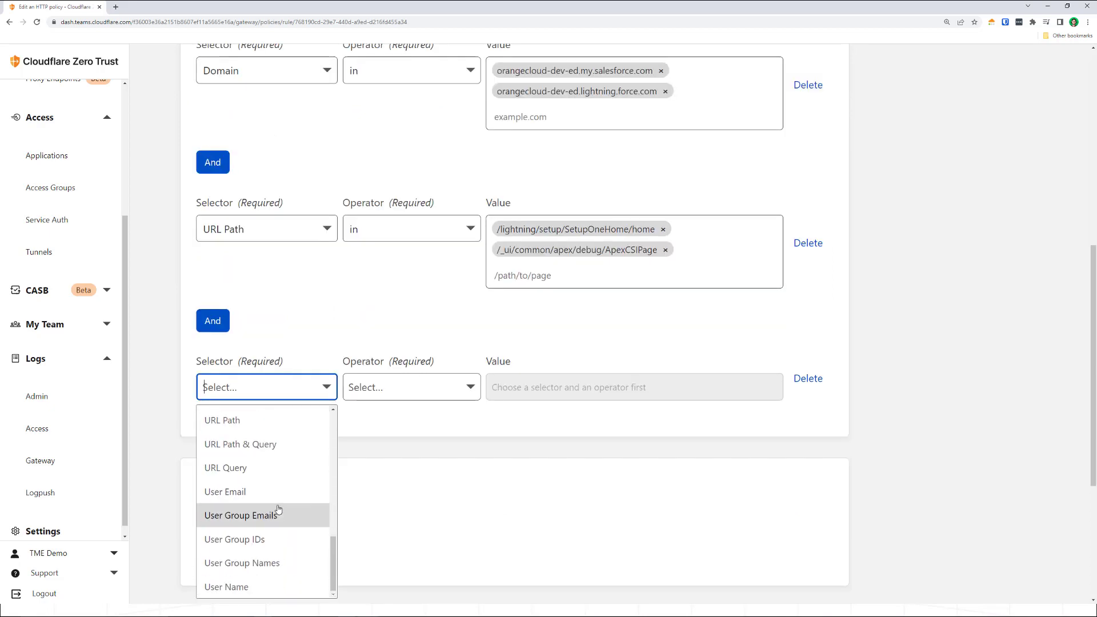
pyautogui.click(267, 491)
pyautogui.click(379, 394)
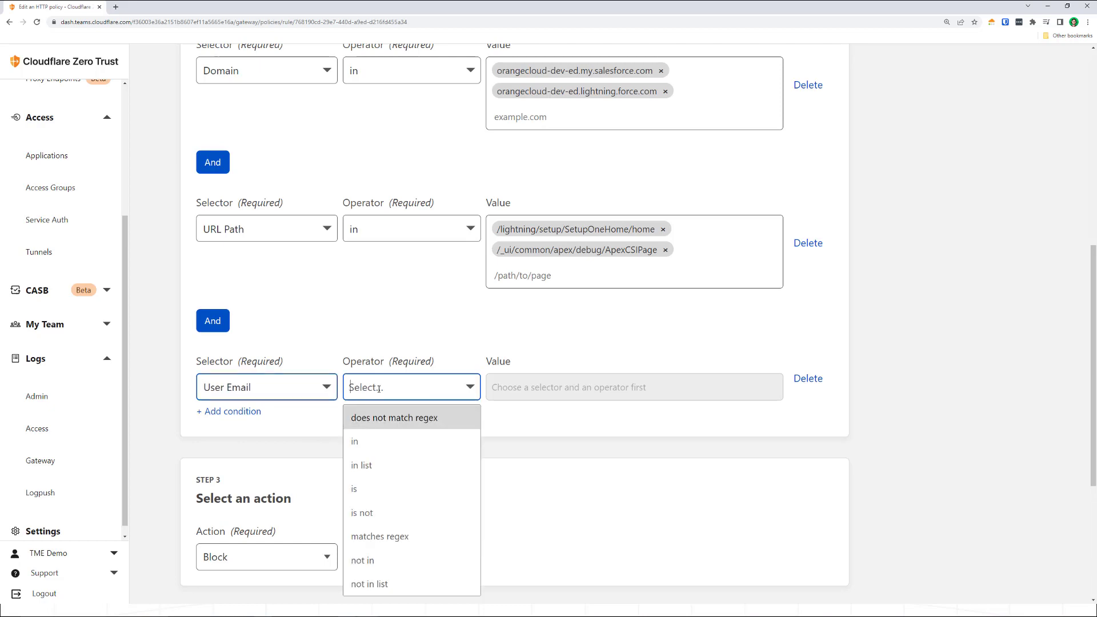
pyautogui.click(366, 561)
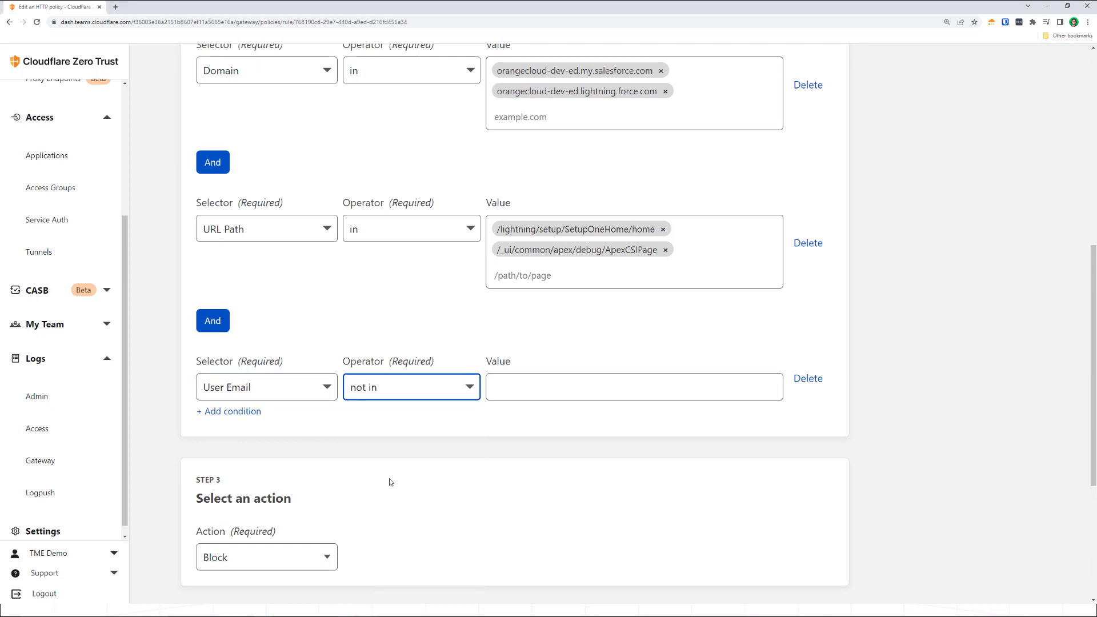
# - Enter the two exempted users' e-mail addresses as the values of the User Email condition
pyautogui.click(507, 389)
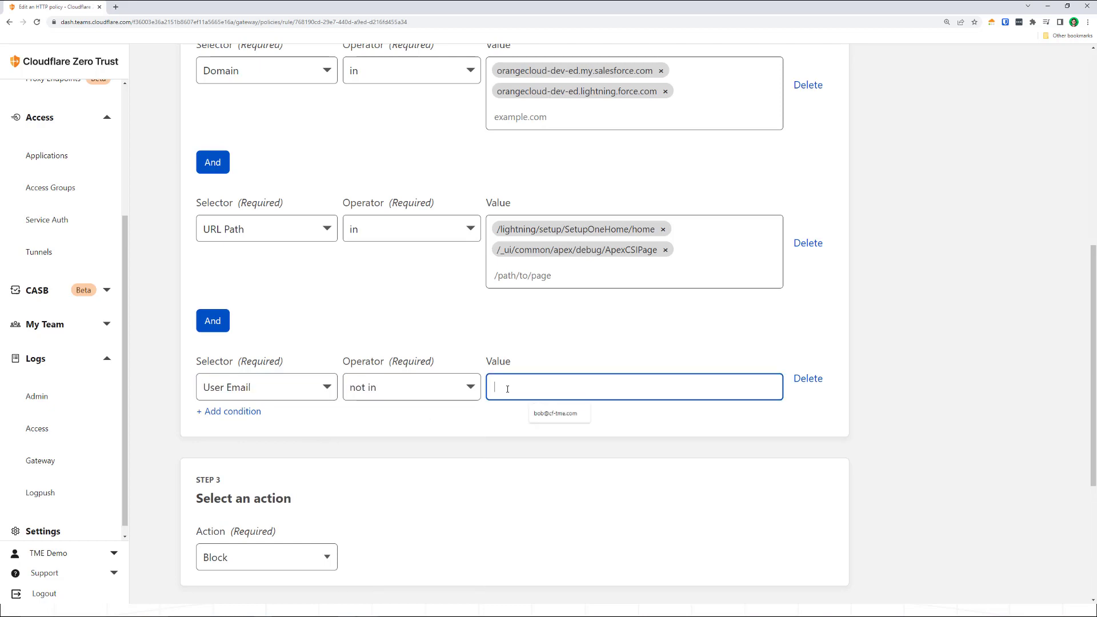
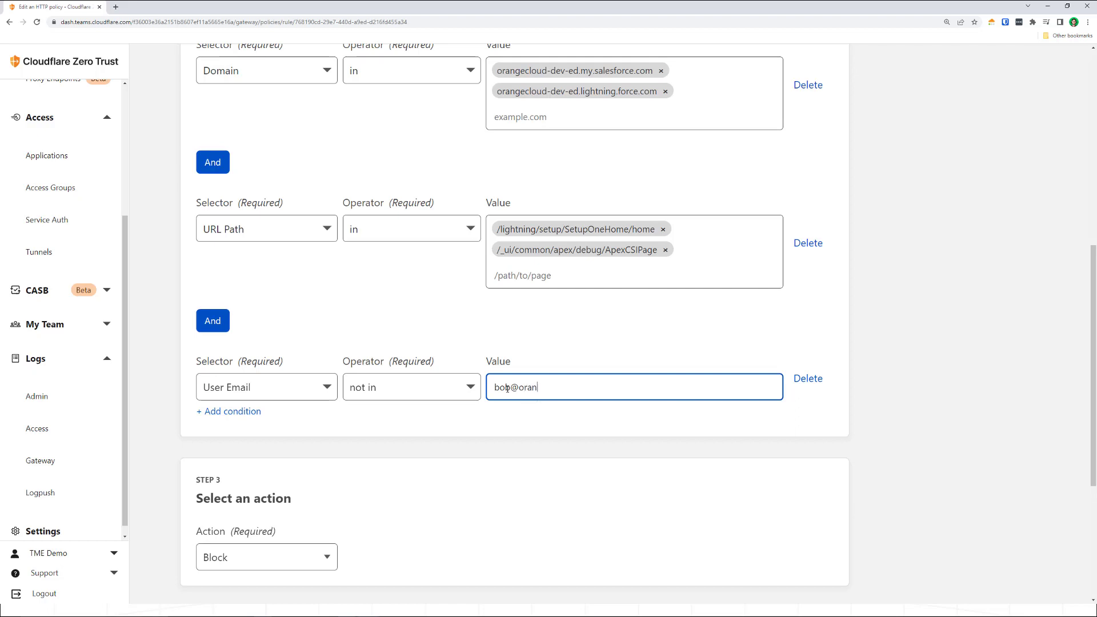
pyautogui.press('Return')
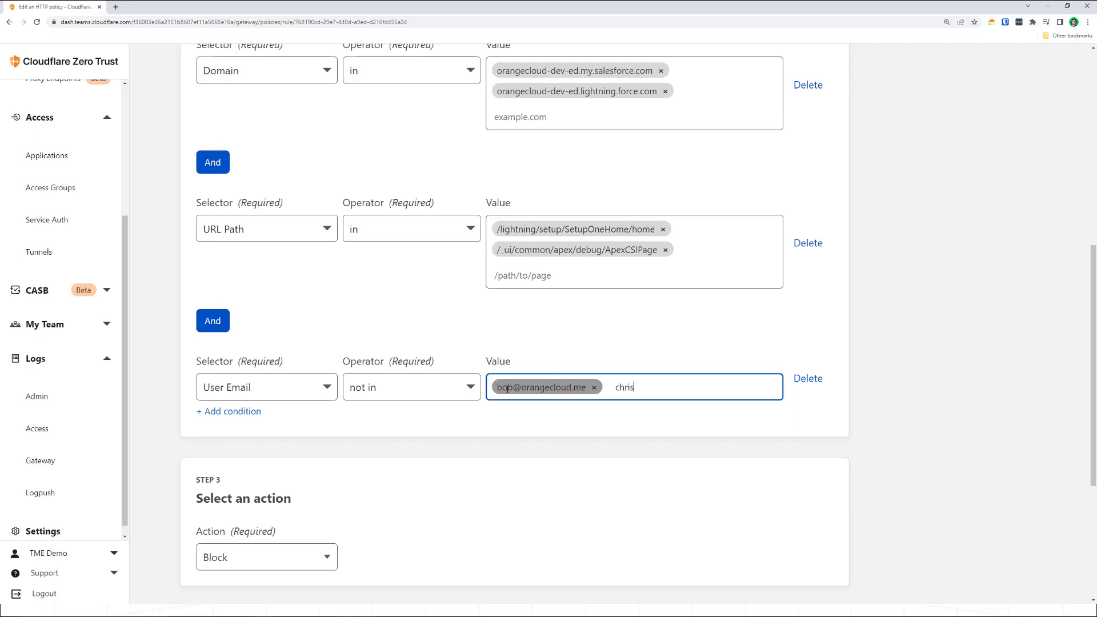
pyautogui.press('Return')
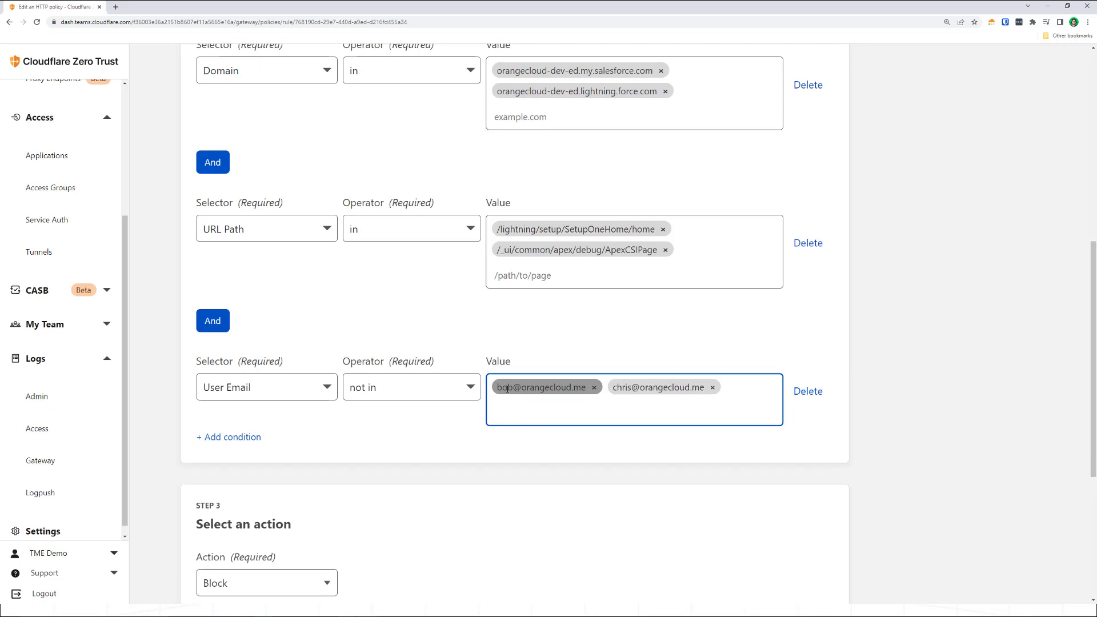
pyautogui.click(509, 342)
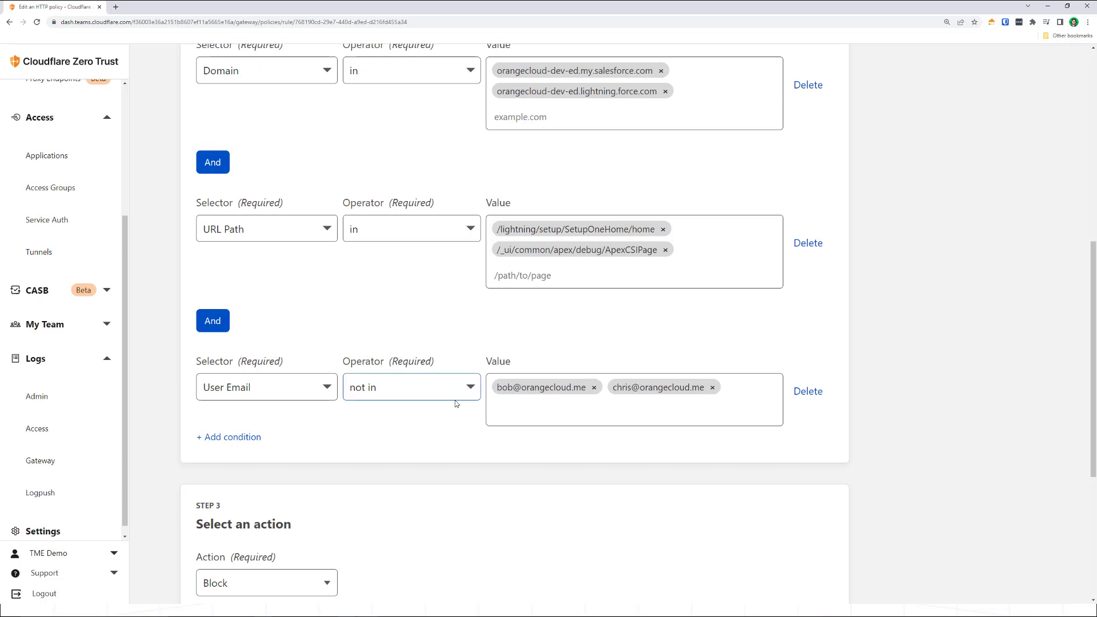
# - Review the Block action and custom block page text, and save the Salesforce policy
pyautogui.scroll(8, 457, 403)
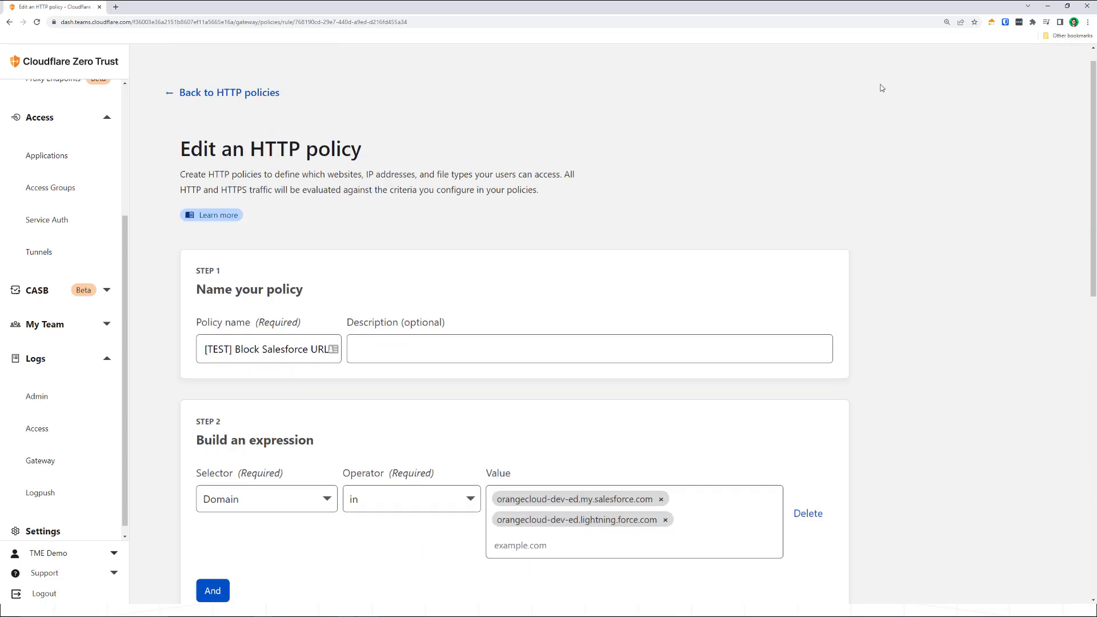
pyautogui.scroll(-10, 376, 184)
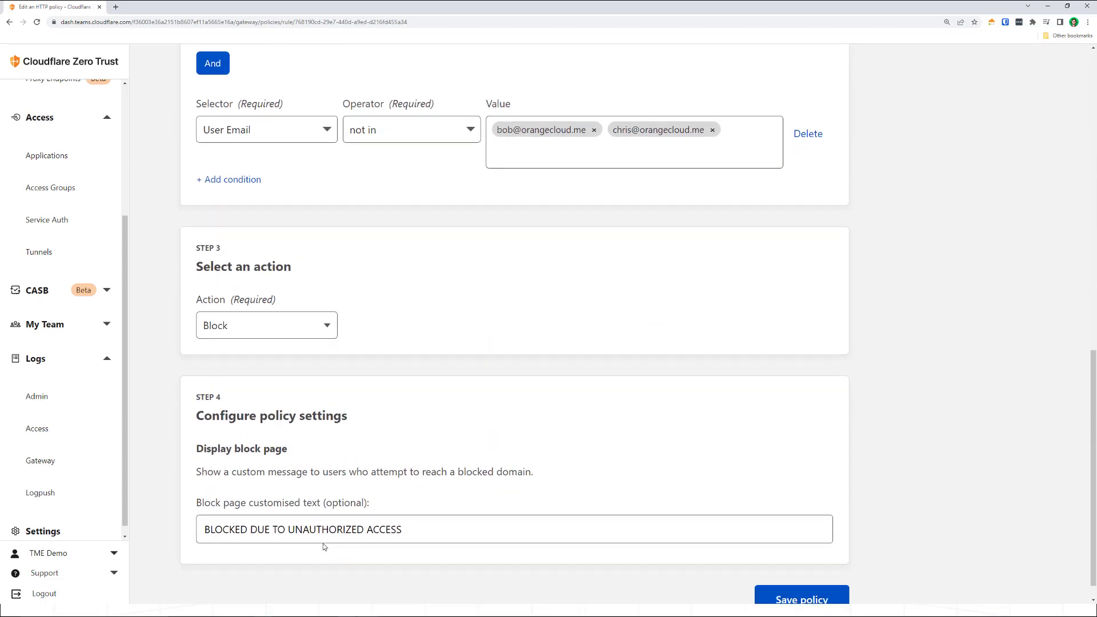
pyautogui.click(782, 578)
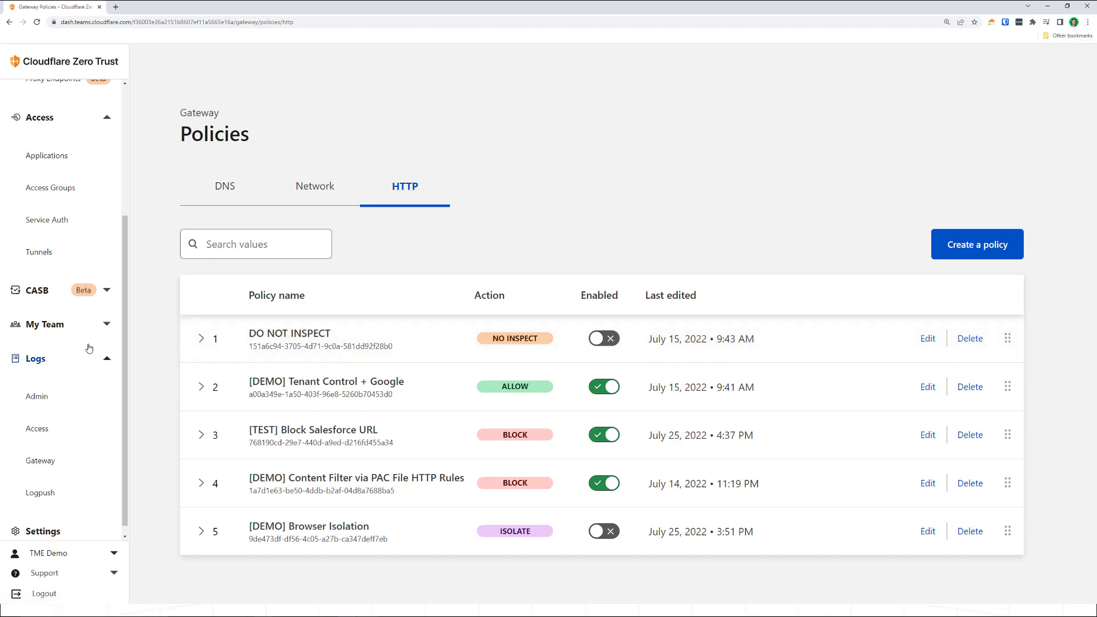
# - Open the second user's details from the team's user list and examine their account status, registered devices, and recent activity
pyautogui.click(82, 327)
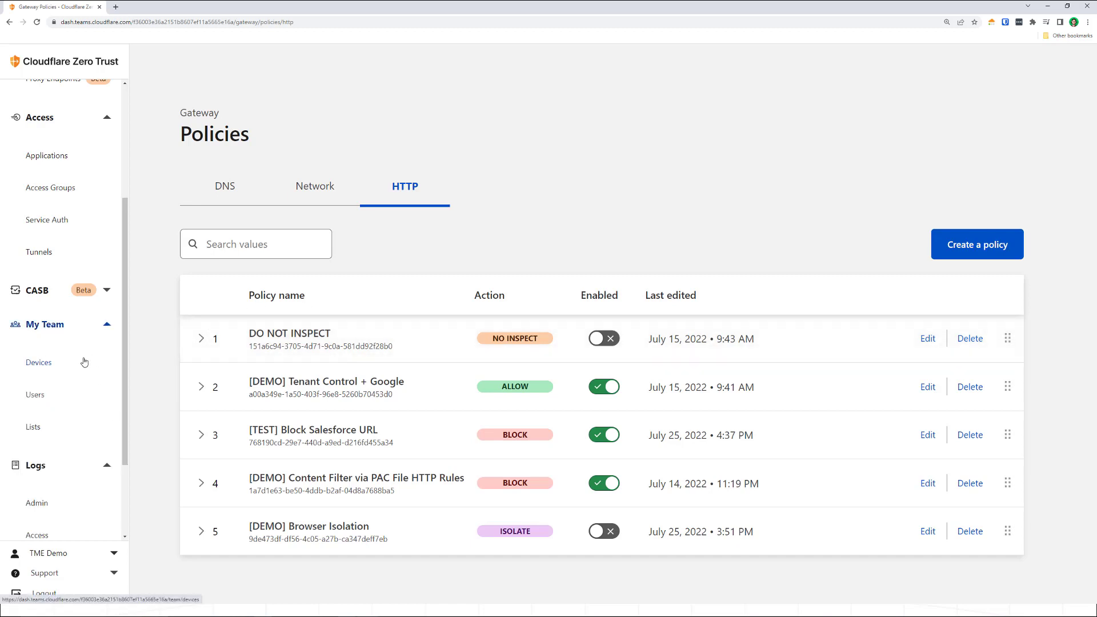
pyautogui.click(40, 394)
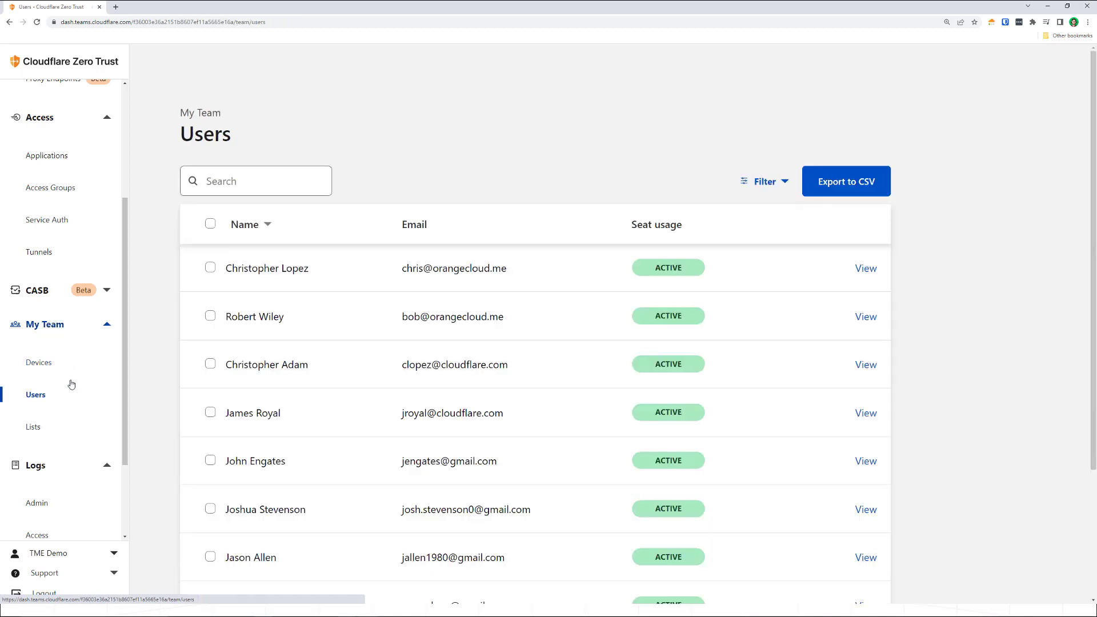
pyautogui.click(865, 317)
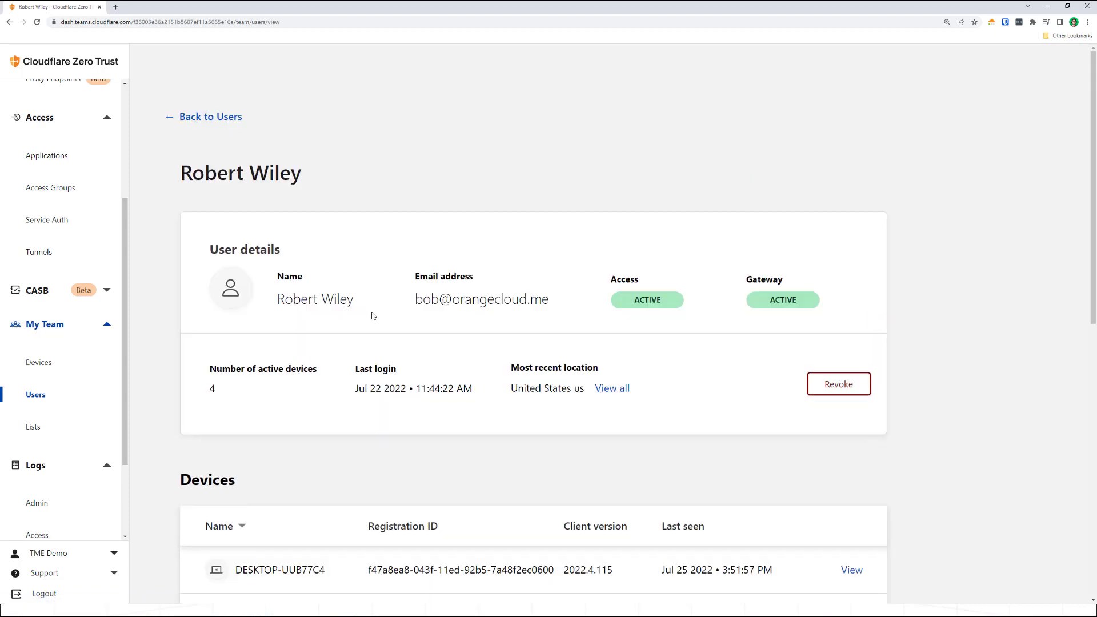
pyautogui.scroll(-3, 605, 302)
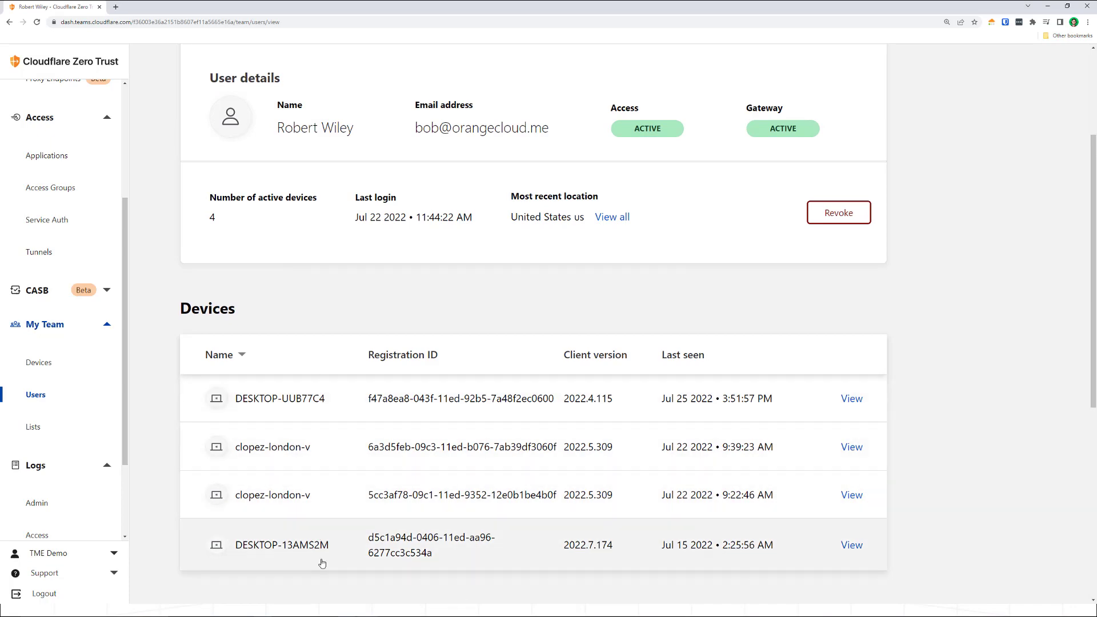
pyautogui.scroll(-7, 362, 509)
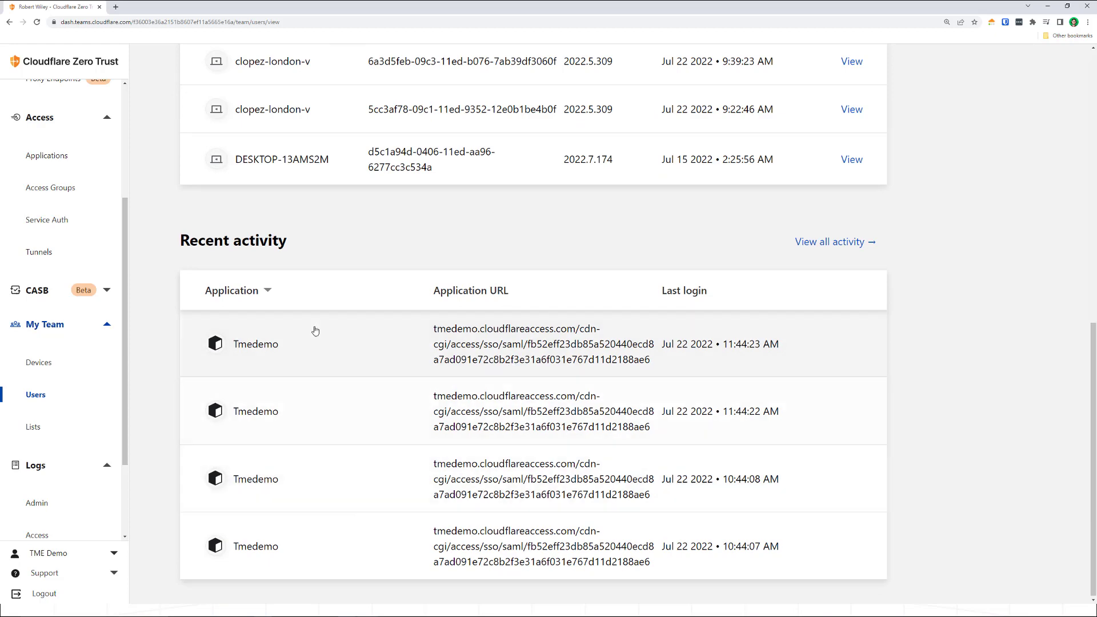
pyautogui.scroll(-1, 301, 342)
pyautogui.scroll(5, 263, 428)
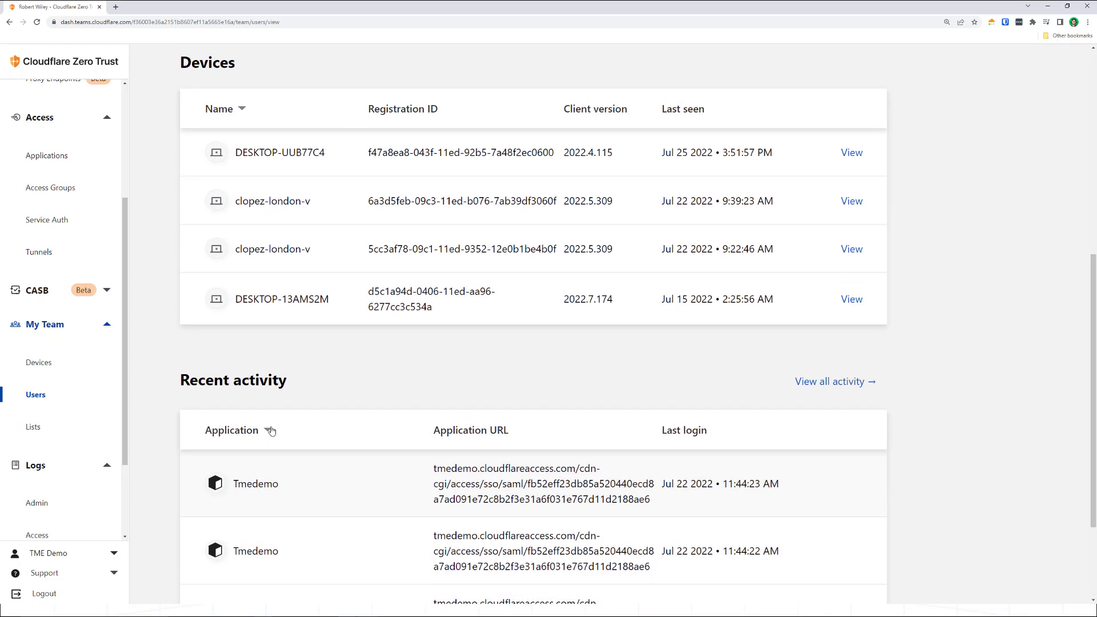
pyautogui.scroll(1, 272, 429)
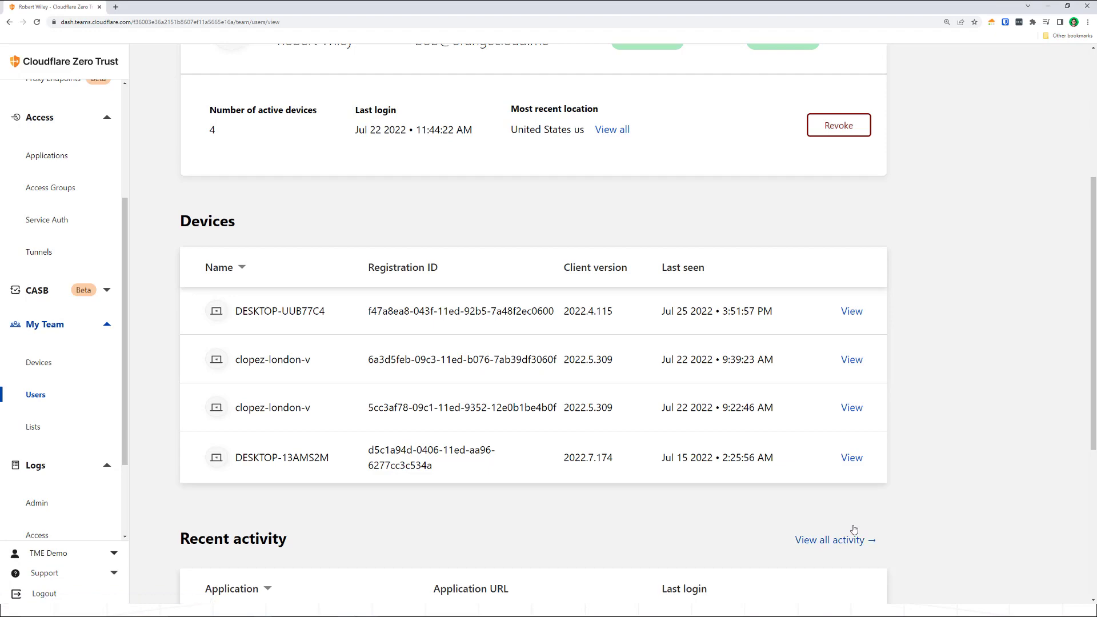
pyautogui.scroll(3, 854, 529)
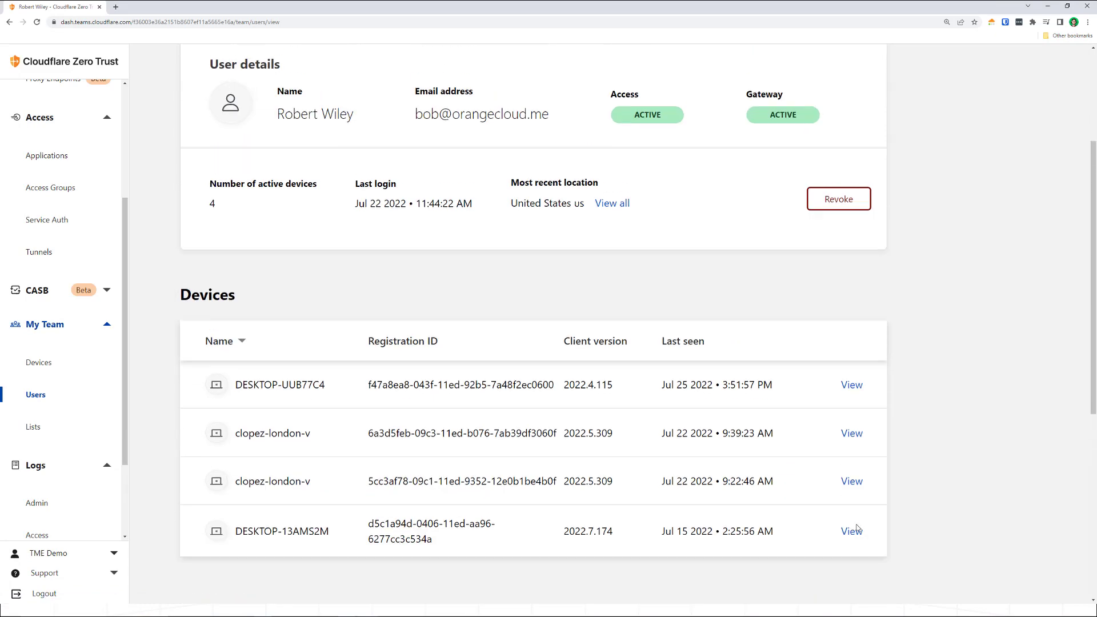
pyautogui.scroll(-1, 782, 382)
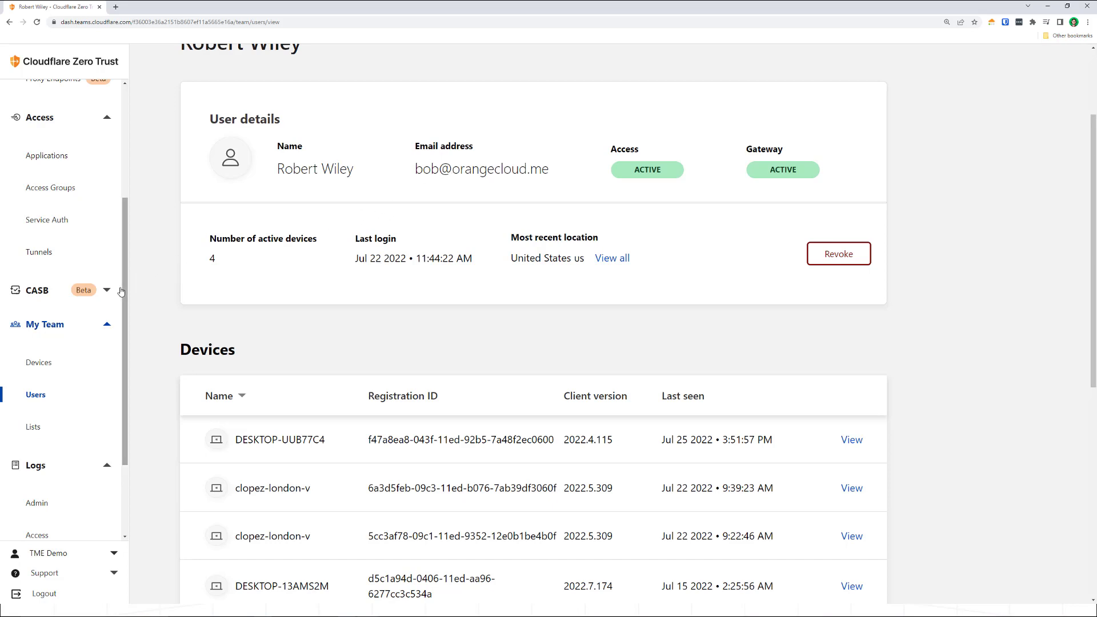
# - Open the Network settings and examine the Gateway logging options, the SSH encryption public key section, and the firewall proxy and TLS decryption options
pyautogui.moveTo(122, 287); pyautogui.dragTo(127, 323)
pyautogui.scroll(-2, 68, 457)
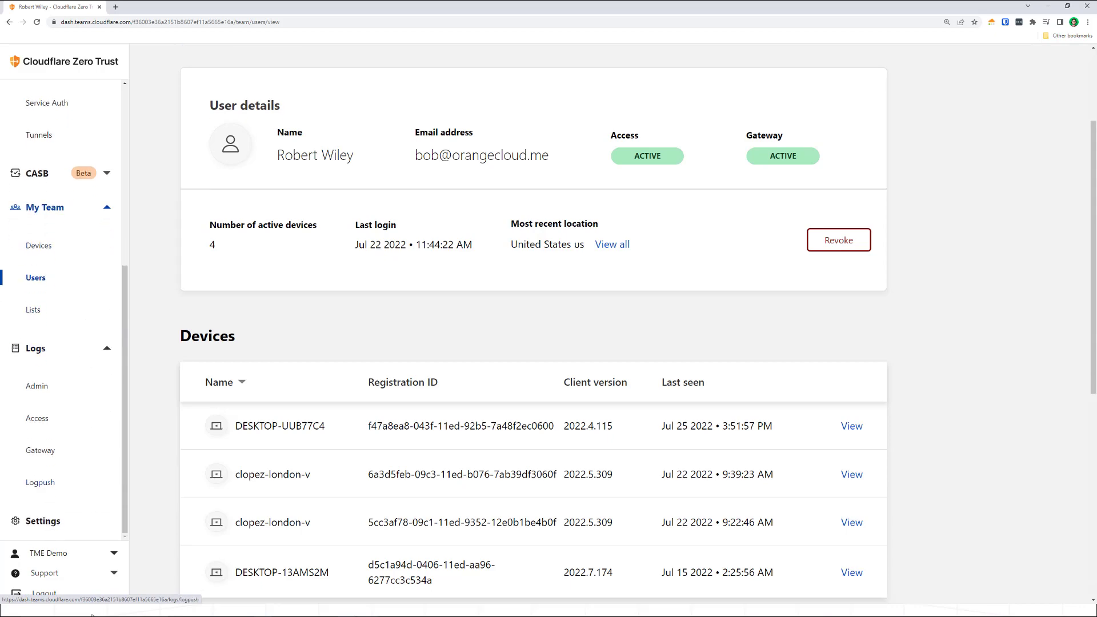
pyautogui.click(70, 536)
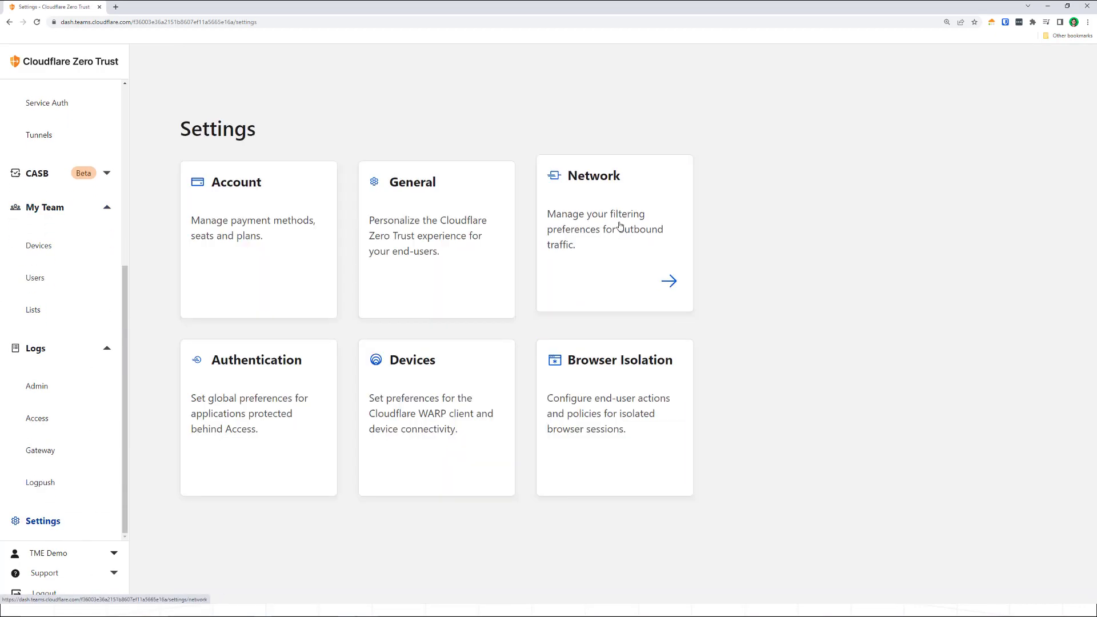
pyautogui.click(625, 264)
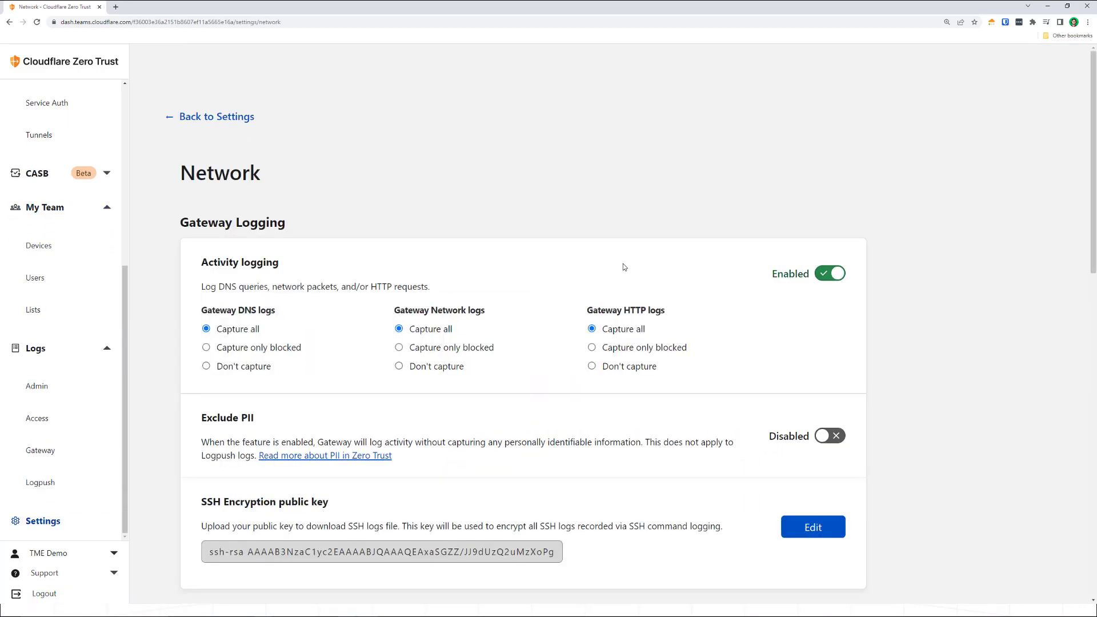
pyautogui.scroll(-1, 624, 265)
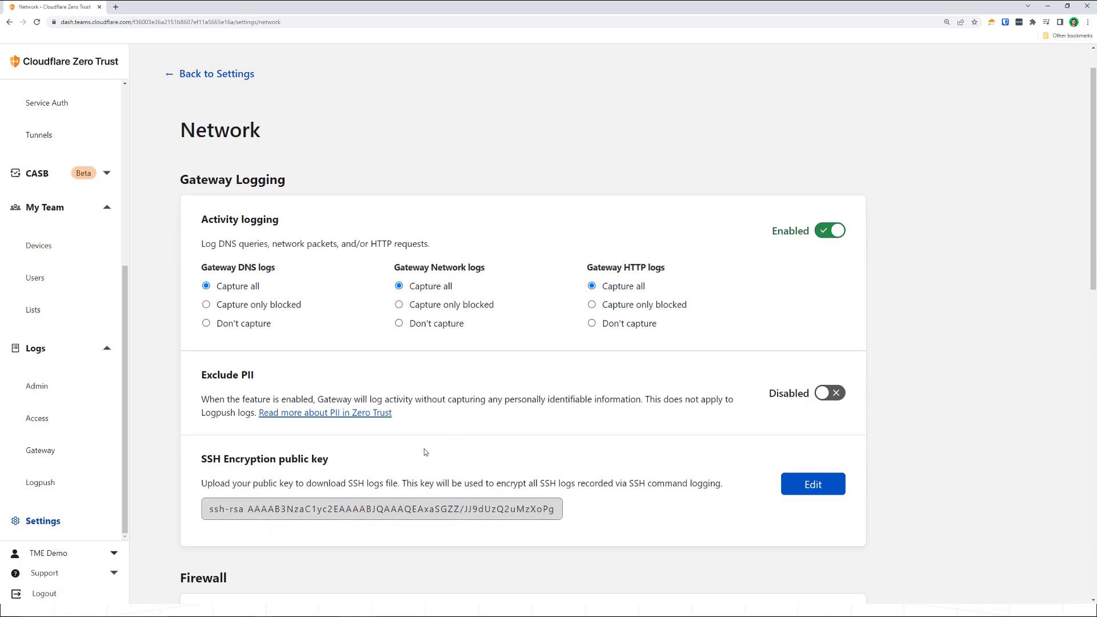
pyautogui.scroll(-1, 425, 452)
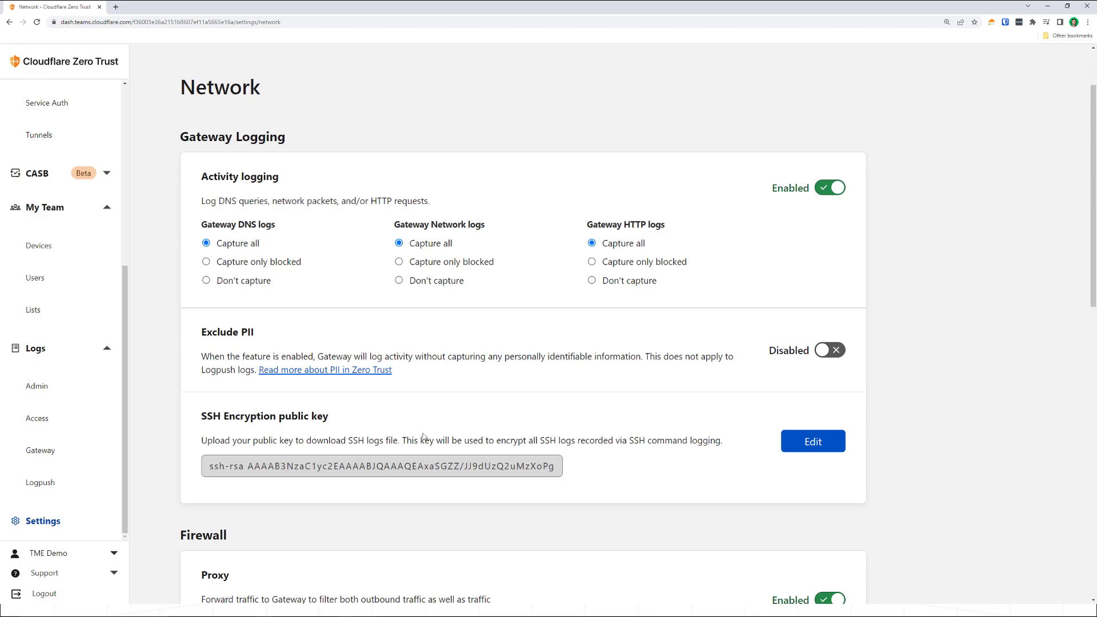
pyautogui.scroll(-5, 458, 385)
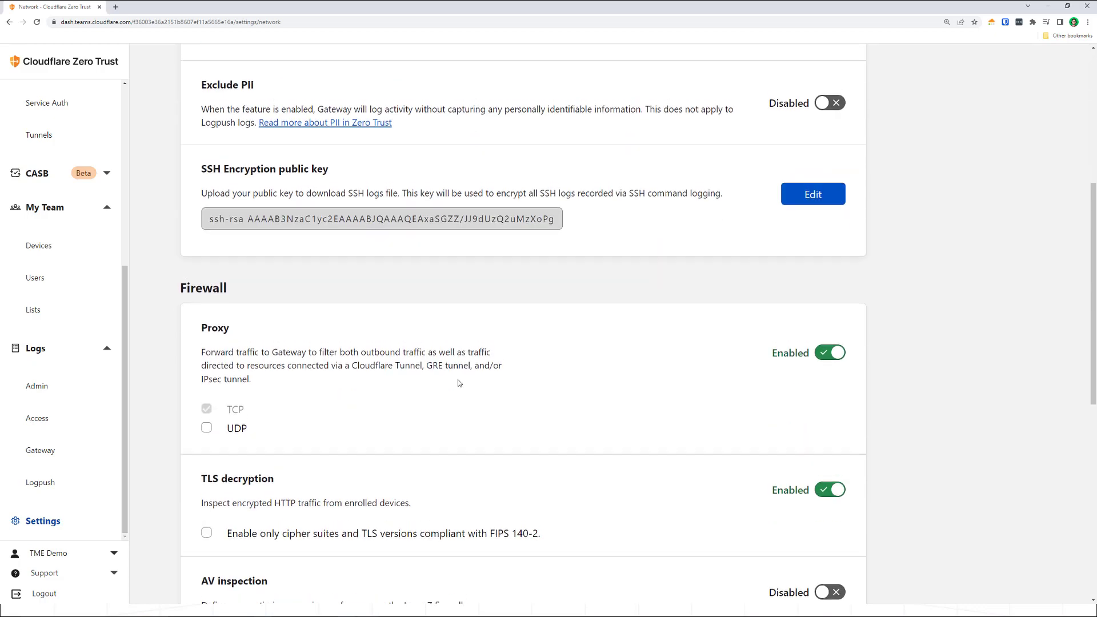
pyautogui.scroll(6, 459, 383)
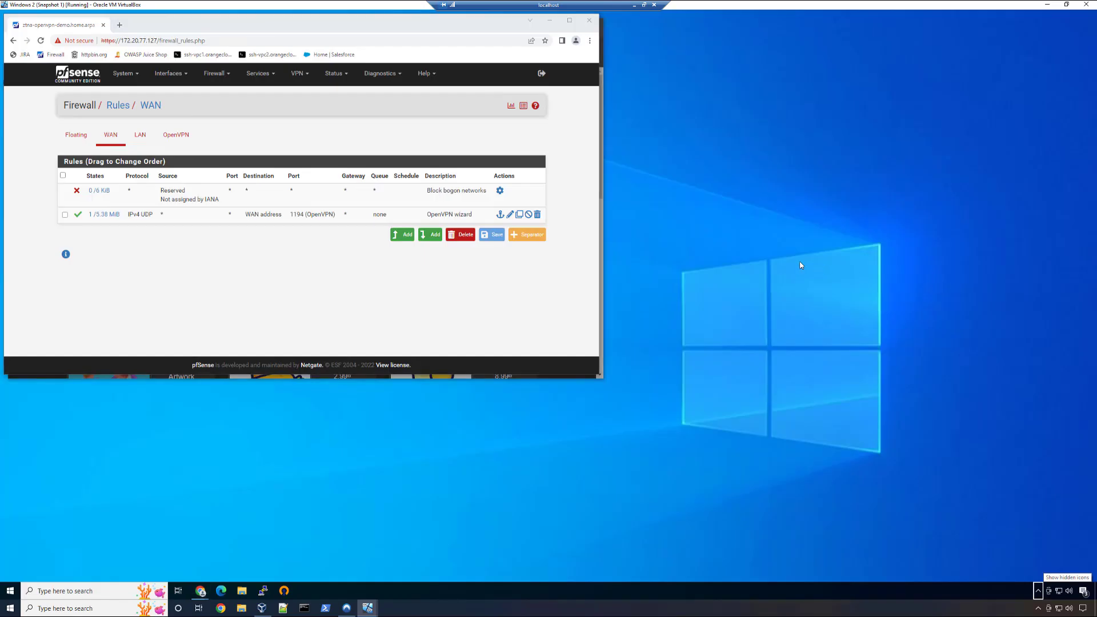
# - Move the pfSense firewall window aside and close the incognito window behind it, leaving its open SSH sessions
pyautogui.moveTo(264, 19); pyautogui.dragTo(365, 96)
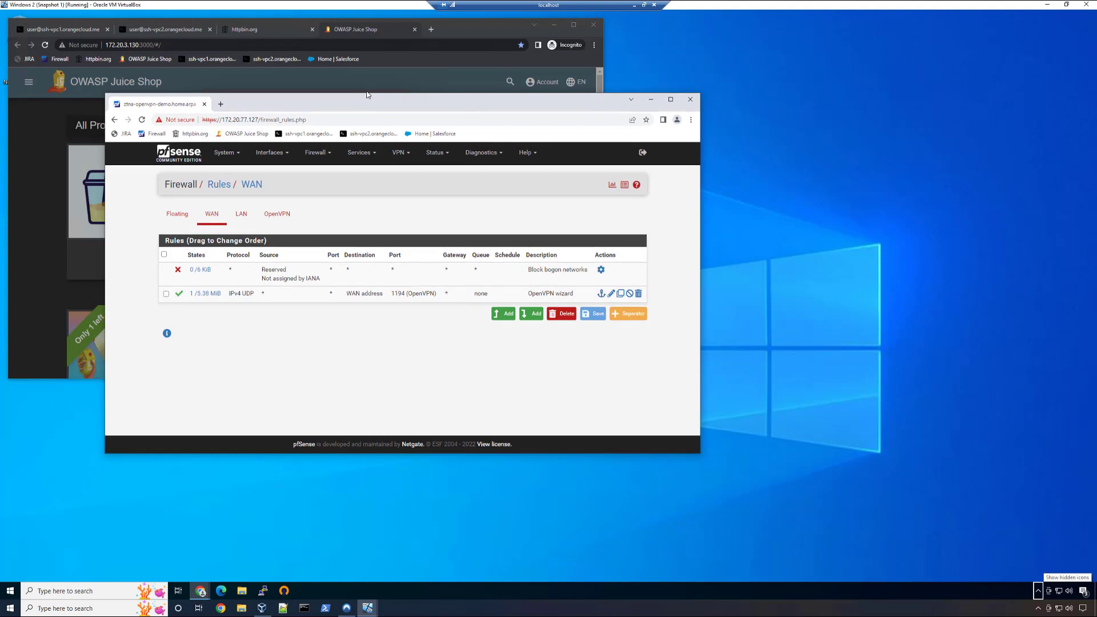
pyautogui.click(598, 27)
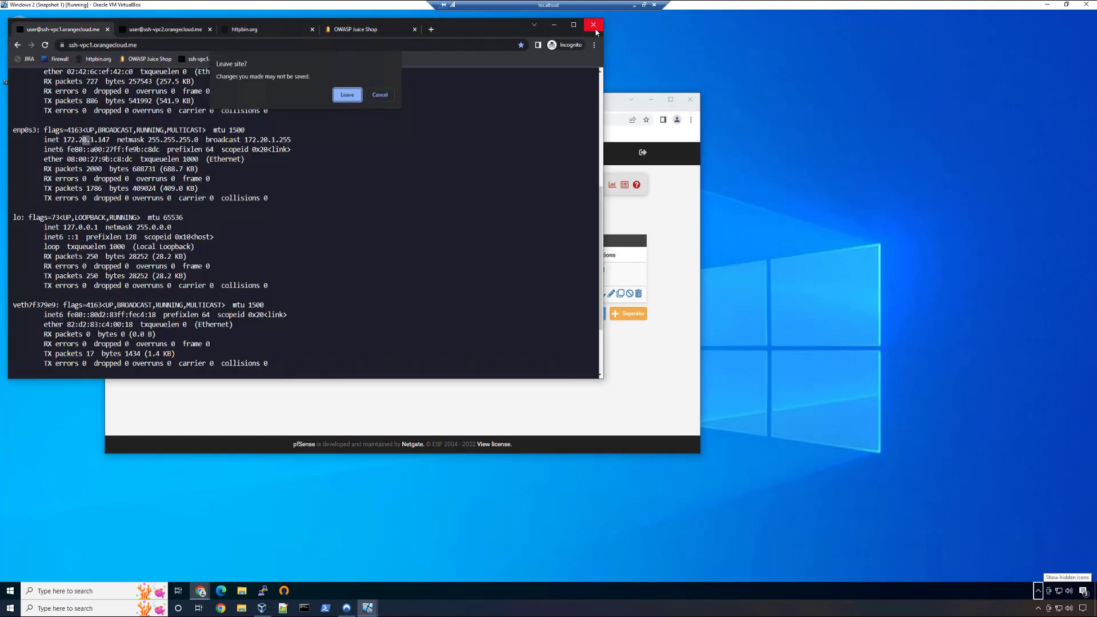
pyautogui.click(346, 94)
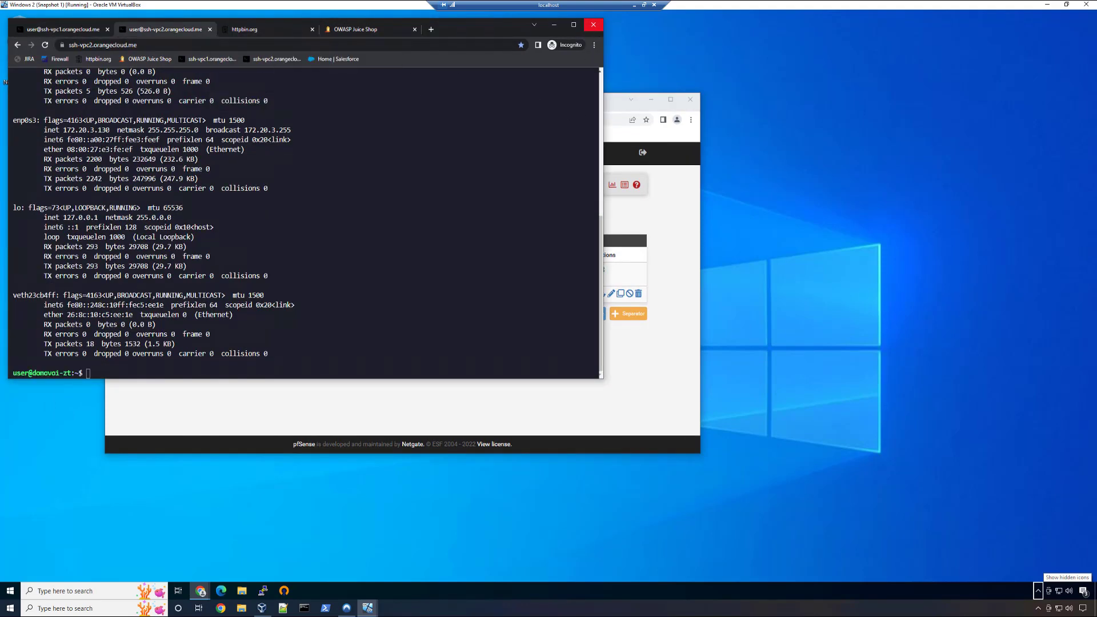
# - Open the bookmarked Salesforce home page in a new incognito window and choose Okta as the Cloudflare Access sign-in method
pyautogui.hotkey('ctrl', 'shift', 'n')
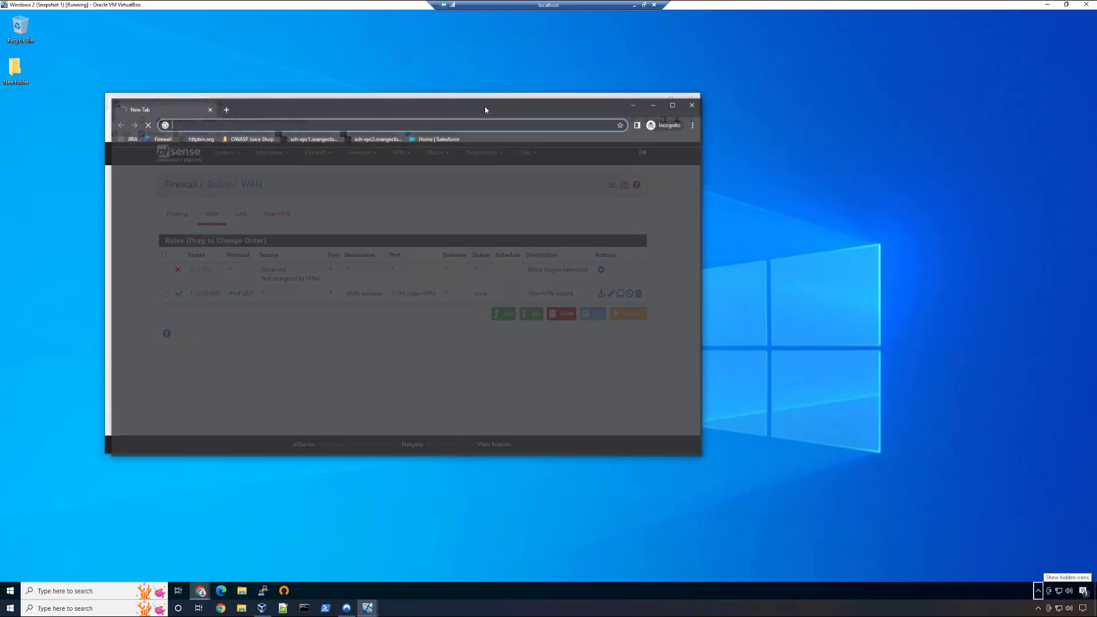
pyautogui.click(437, 137)
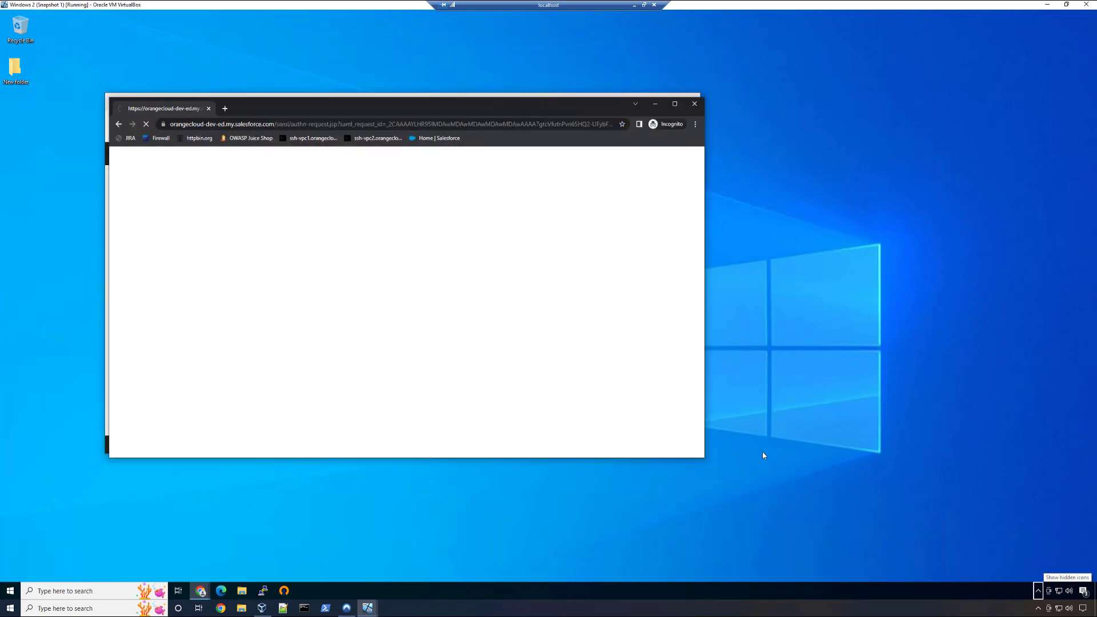
pyautogui.moveTo(559, 104)
pyautogui.mouseDown()
pyautogui.moveTo(561, 77)
pyautogui.moveTo(557, 105)
pyautogui.mouseUp()
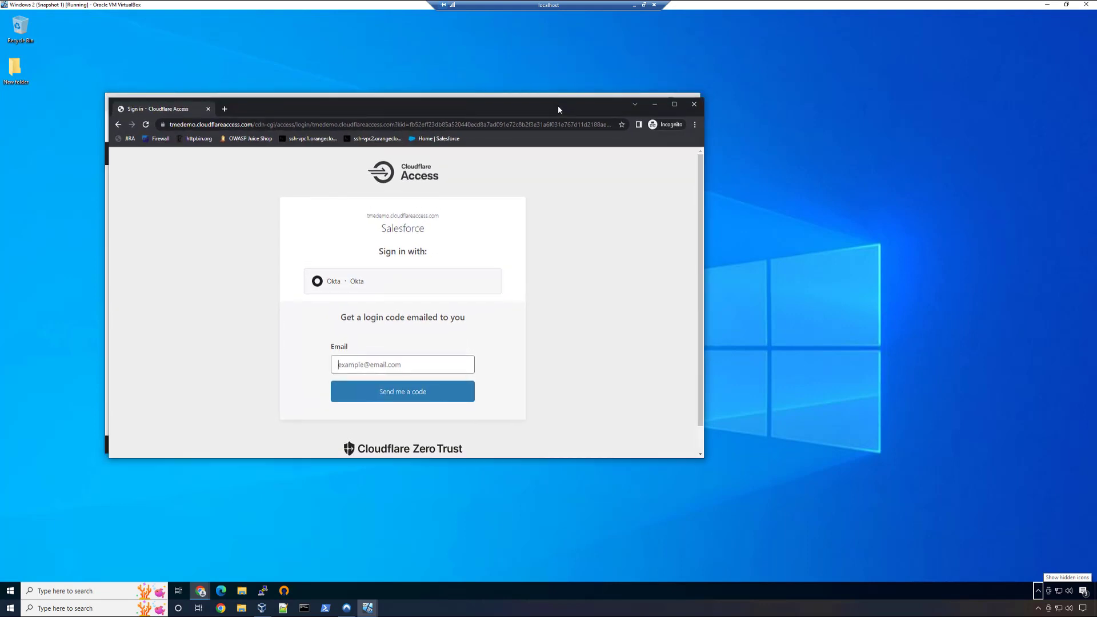
pyautogui.click(451, 294)
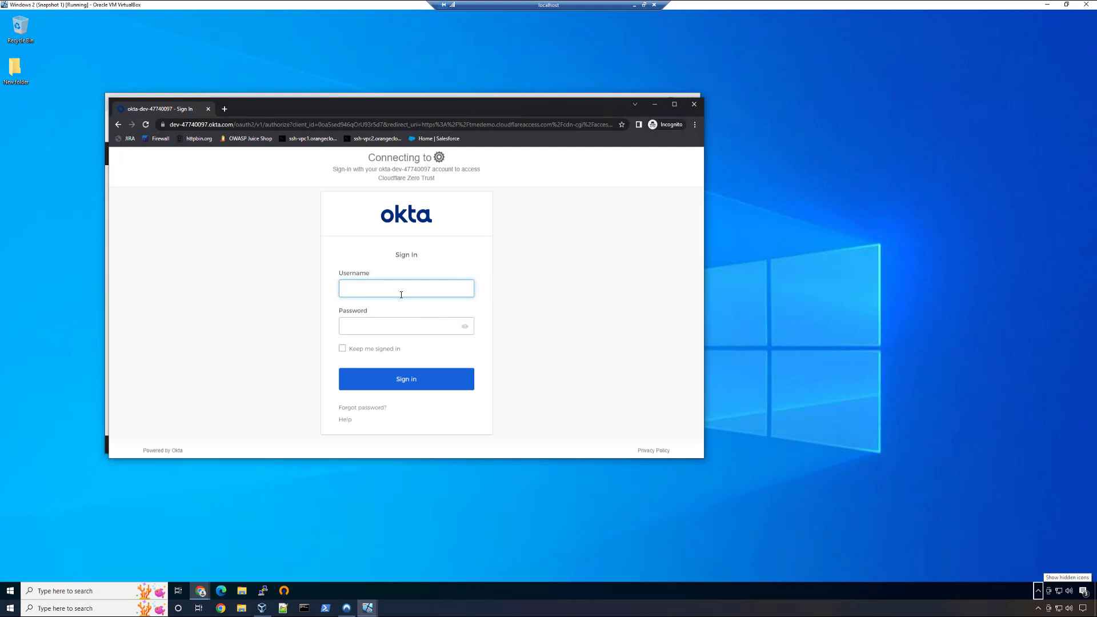
# - Sign in to Okta with the user's e-mail and account password, and reveal the hidden system tray icons
pyautogui.press('Tab')
pyautogui.write('***************')
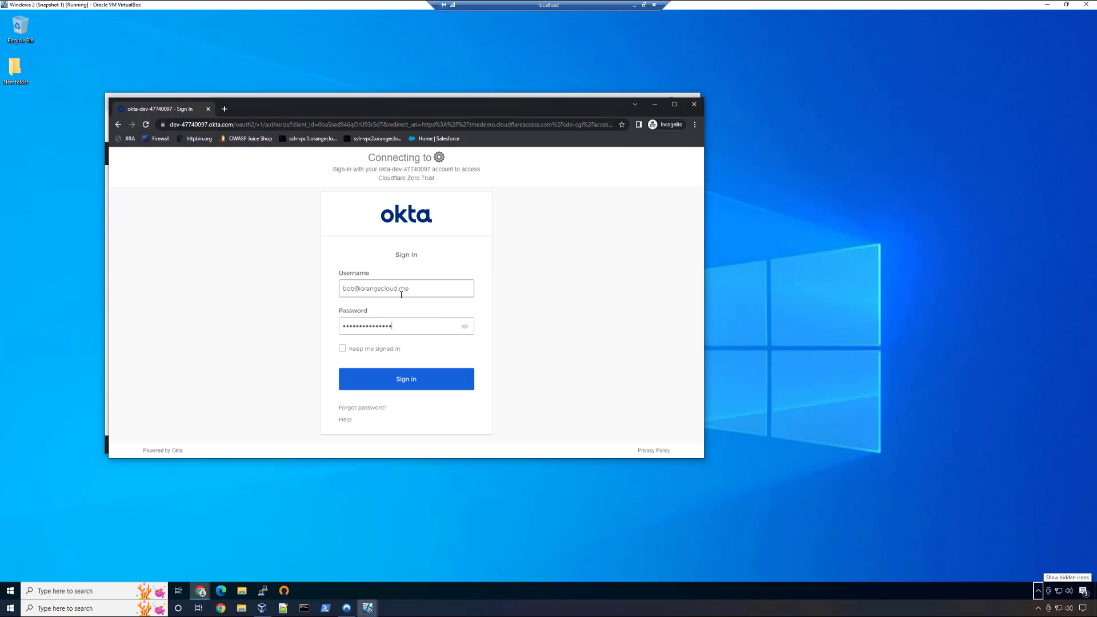
pyautogui.press('Return')
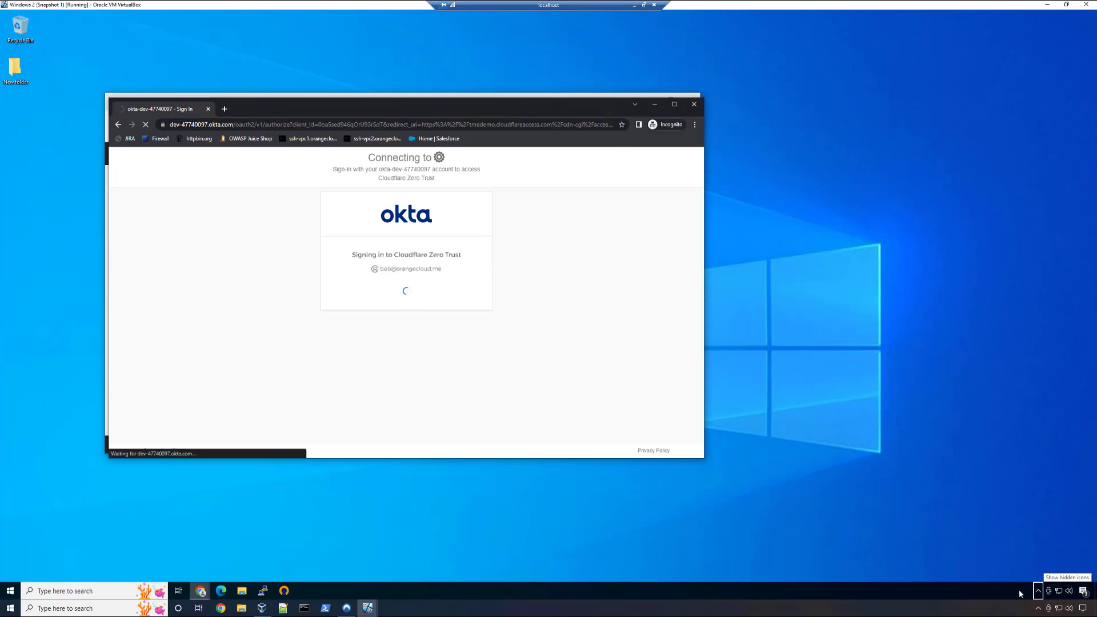
pyautogui.click(1038, 591)
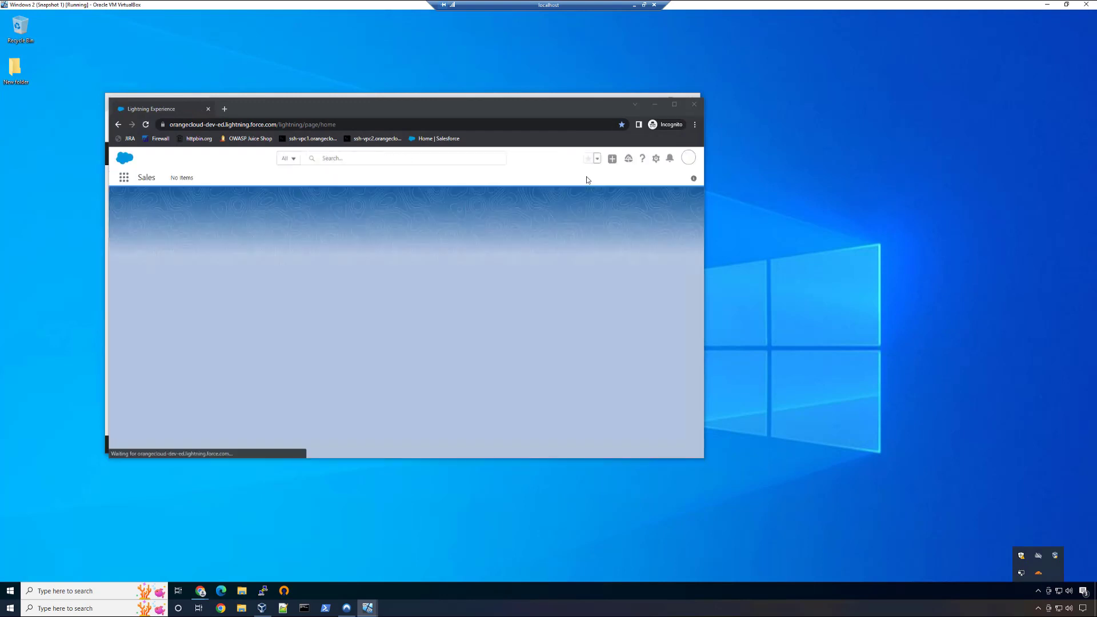
# - Open the Salesforce Setup home page, and switch to the presentation's Recap slide
pyautogui.click(649, 159)
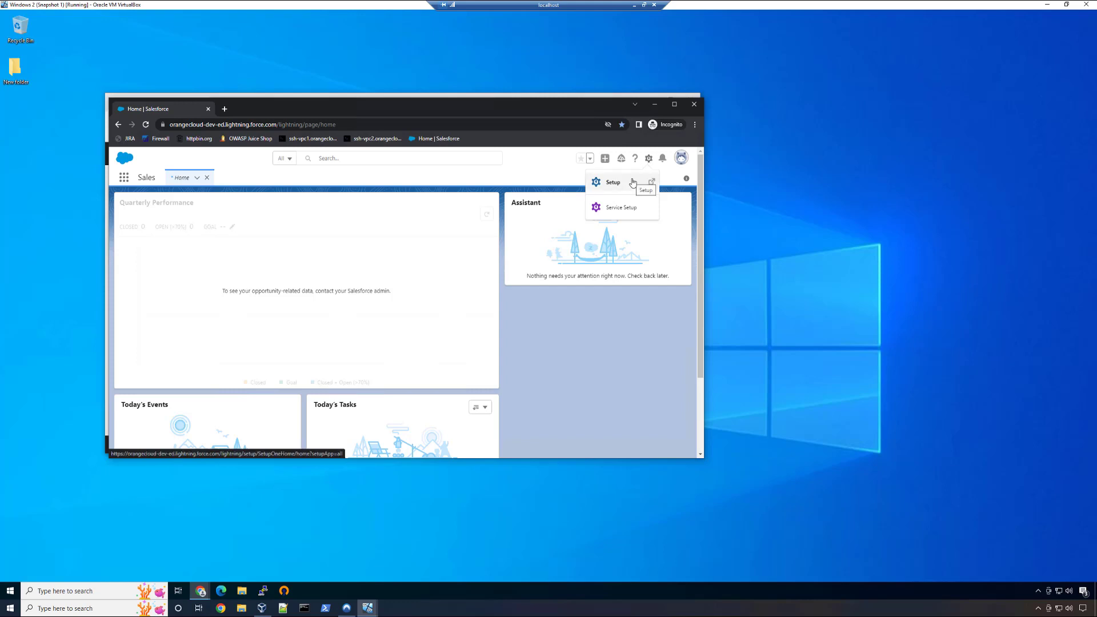
pyautogui.click(633, 182)
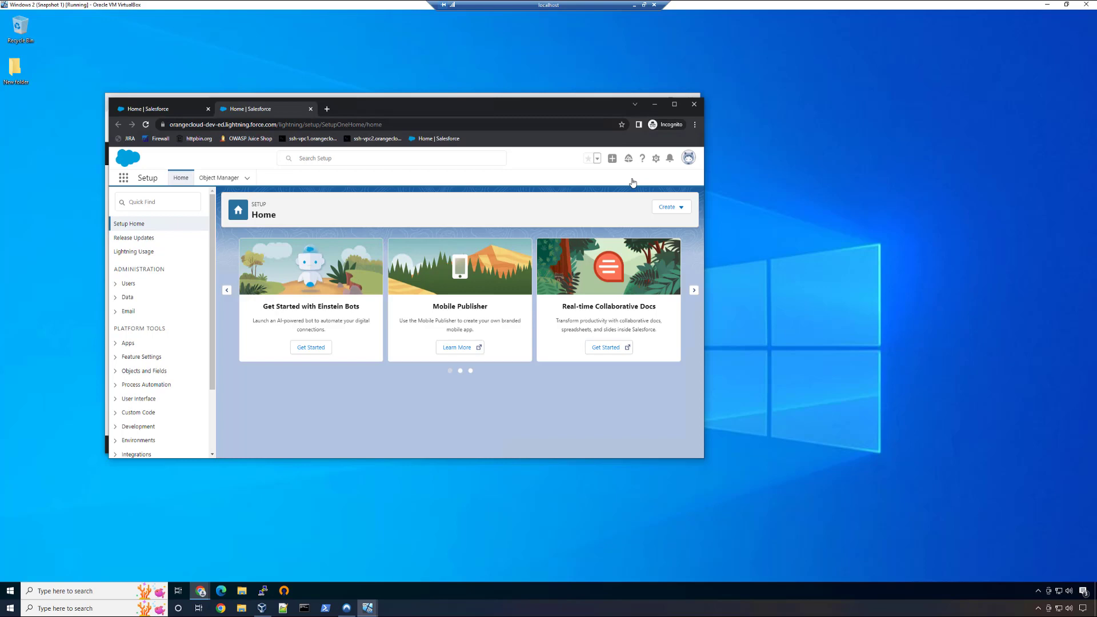
pyautogui.hotkey('alt', 'Tab')
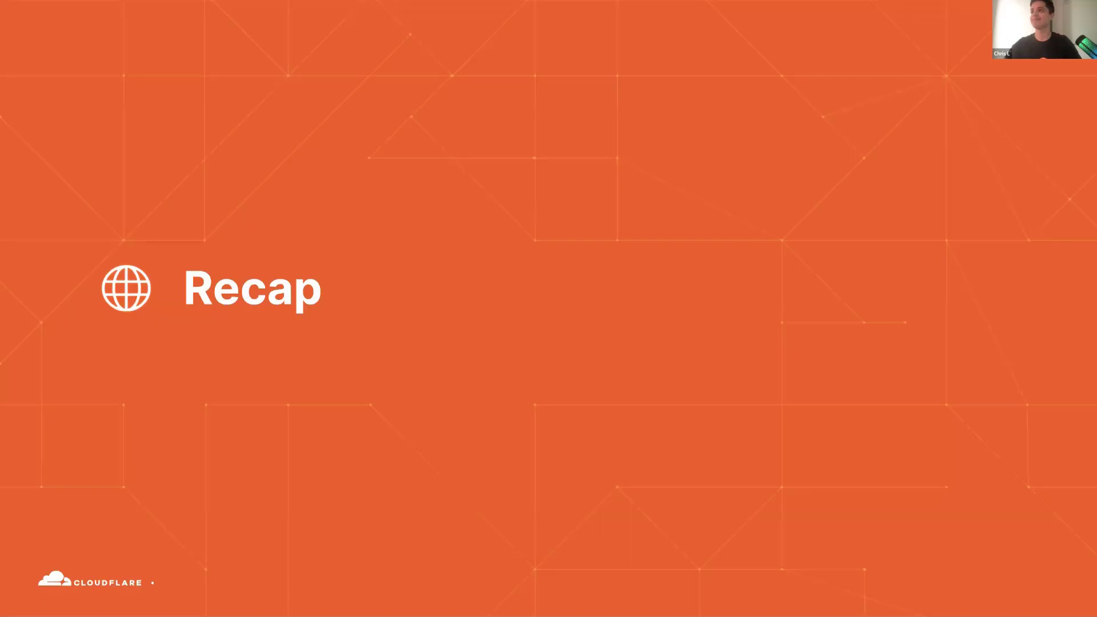